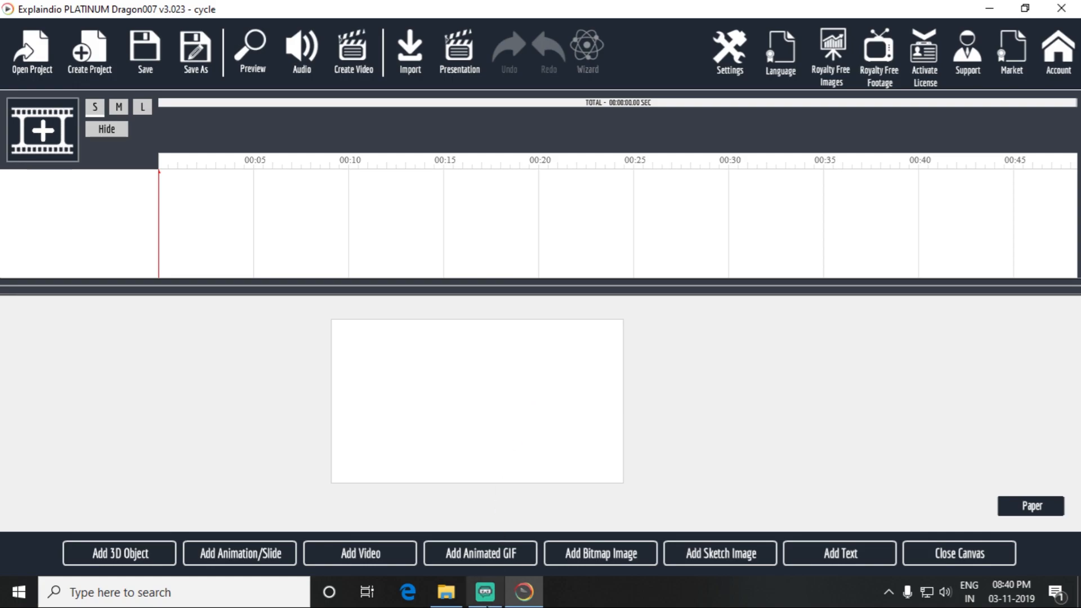
{"action": "left_click", "coordinate": [478, 554]}
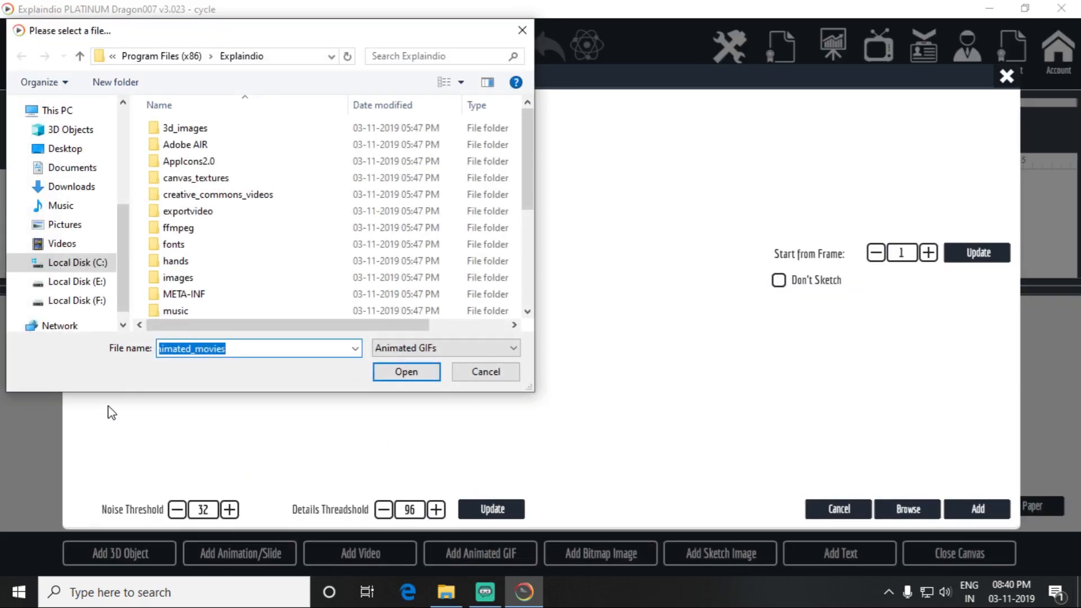
{"action": "left_click", "coordinate": [80, 148]}
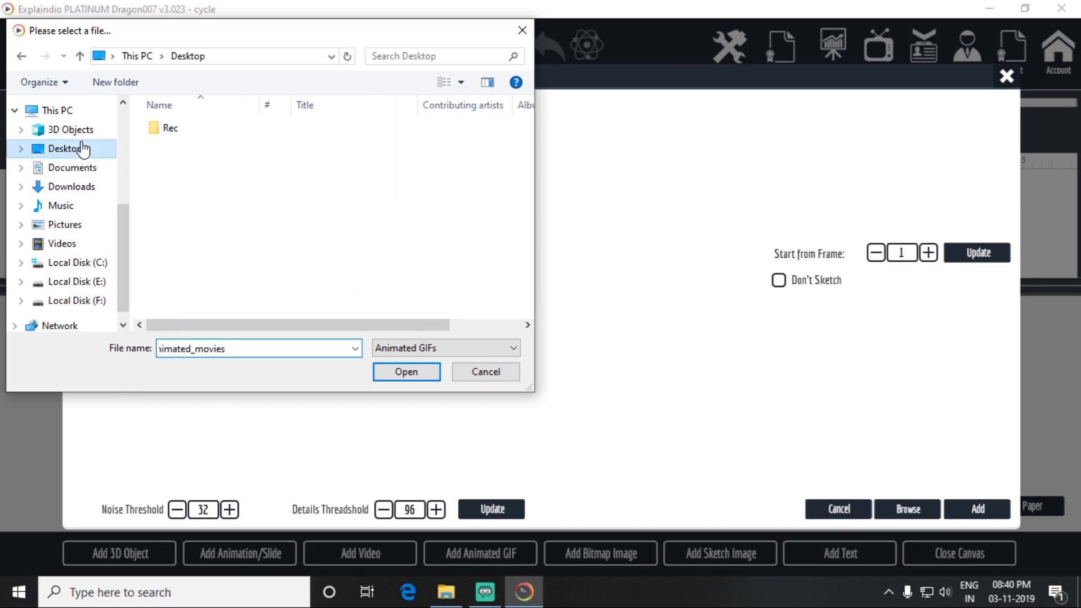
{"action": "double_click", "coordinate": [168, 129]}
{"action": "double_click", "coordinate": [185, 128]}
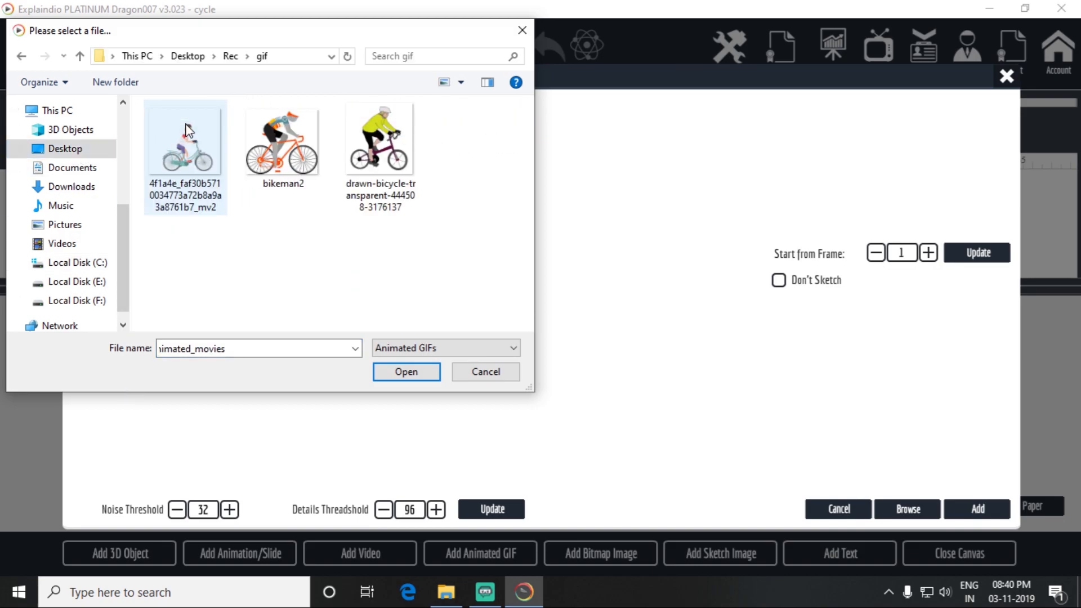
{"action": "left_click", "coordinate": [388, 149]}
{"action": "left_click", "coordinate": [409, 374]}
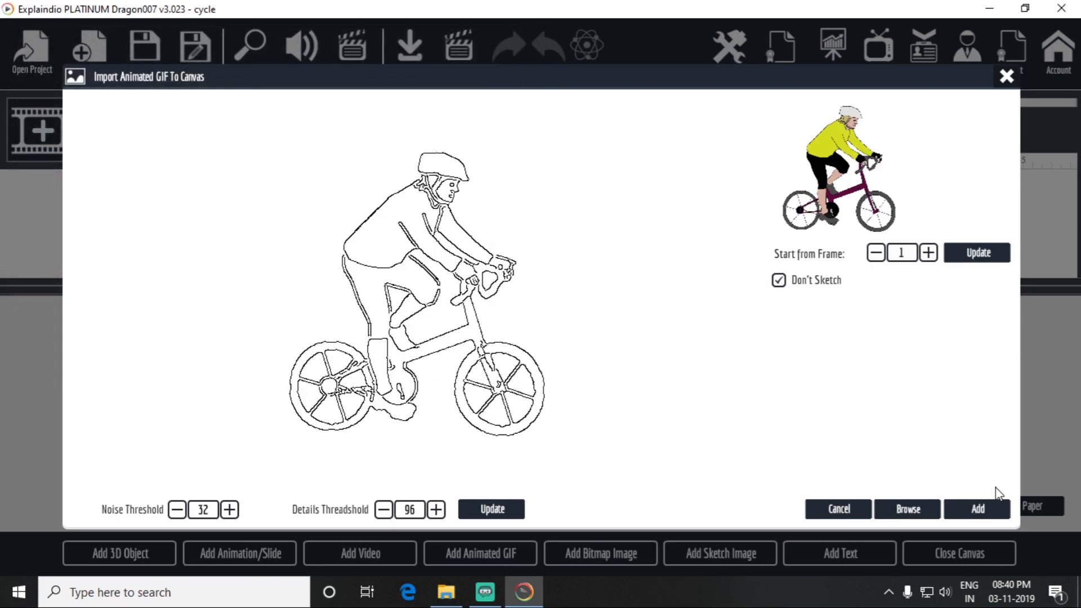
{"action": "left_click", "coordinate": [978, 509]}
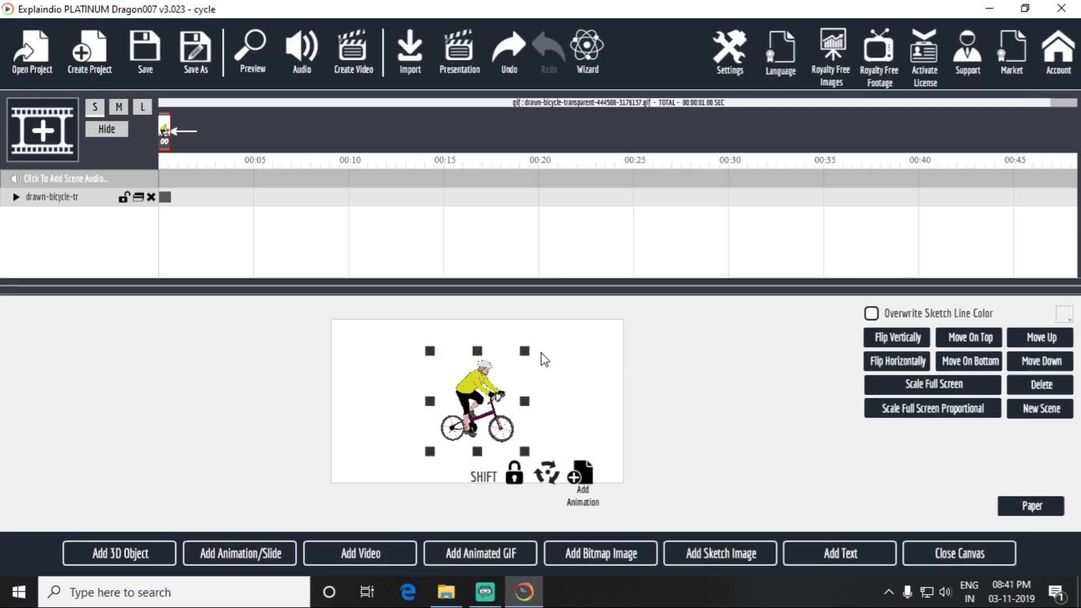
- Shrink the cyclist GIF slightly and place it just outside the canvas's lower left edge
{"action": "left_click_drag", "start_coordinate": [470, 397], "coordinate": [362, 435]}
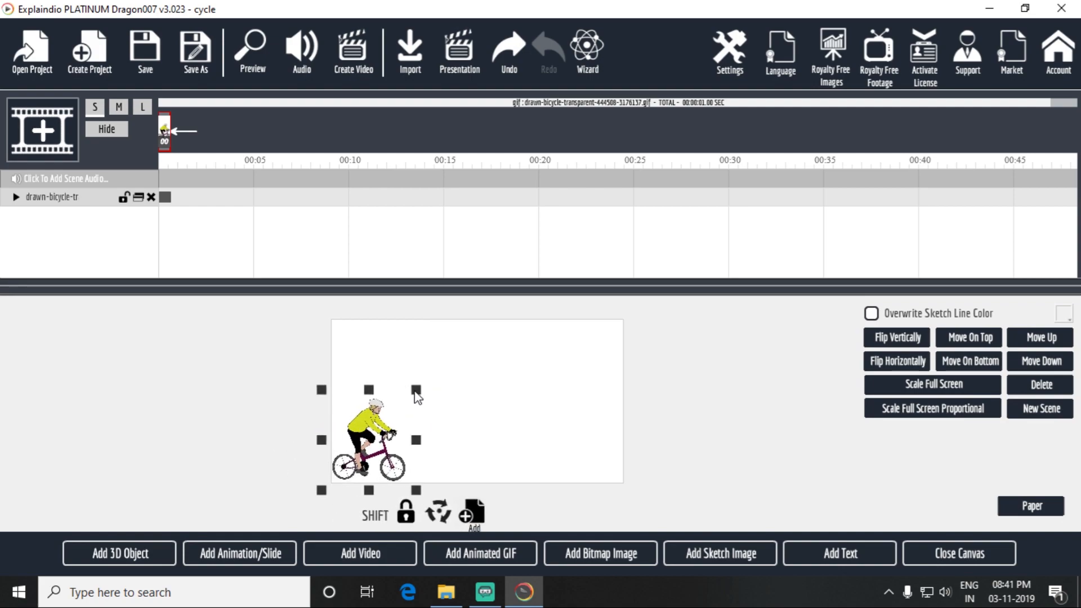
{"action": "key", "text": "shift"}
{"action": "left_click_drag", "start_coordinate": [414, 392], "coordinate": [411, 395]}
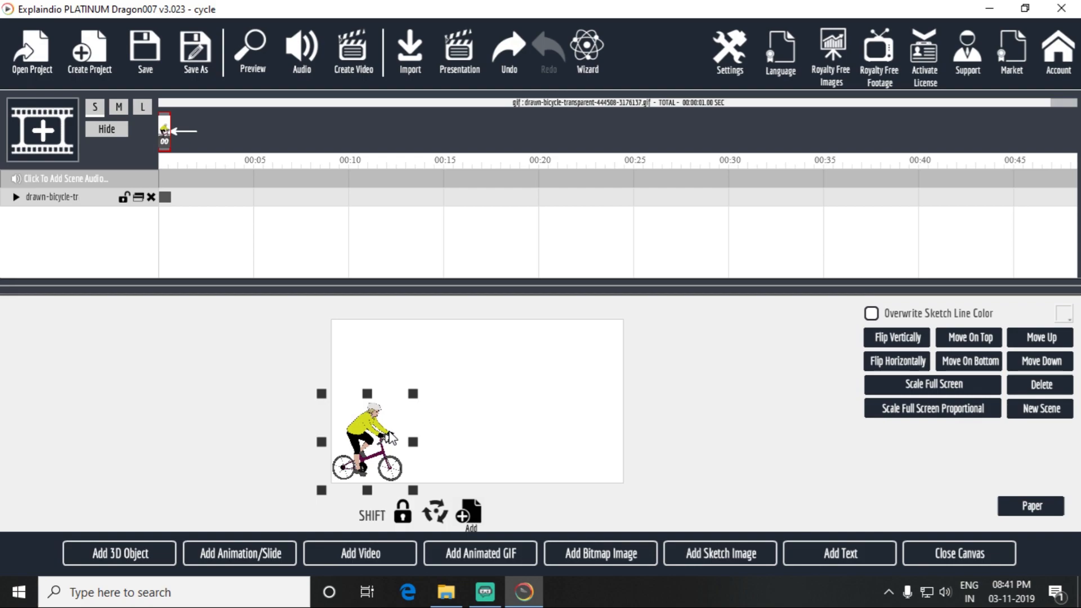
{"action": "left_click_drag", "start_coordinate": [369, 426], "coordinate": [289, 425]}
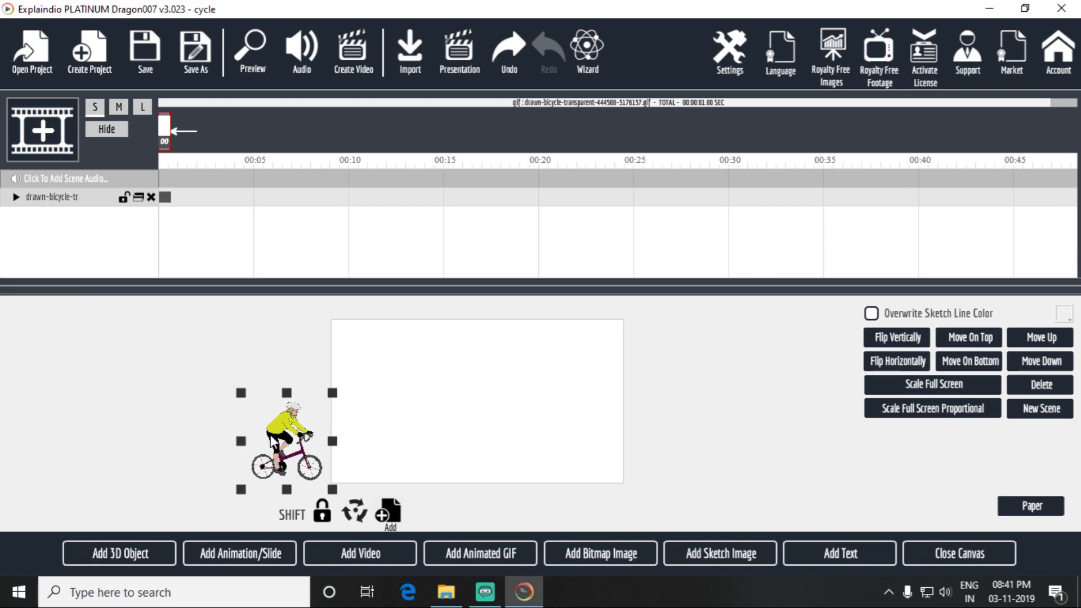
{"action": "mouse_move", "coordinate": [309, 453]}
{"action": "left_mouse_down"}
{"action": "mouse_move", "coordinate": [676, 457]}
{"action": "mouse_move", "coordinate": [625, 457]}
{"action": "mouse_move", "coordinate": [676, 466]}
{"action": "mouse_move", "coordinate": [563, 465]}
{"action": "mouse_move", "coordinate": [310, 425]}
{"action": "mouse_move", "coordinate": [296, 464]}
{"action": "mouse_move", "coordinate": [304, 449]}
{"action": "mouse_move", "coordinate": [323, 467]}
{"action": "mouse_move", "coordinate": [312, 469]}
{"action": "left_mouse_up"}
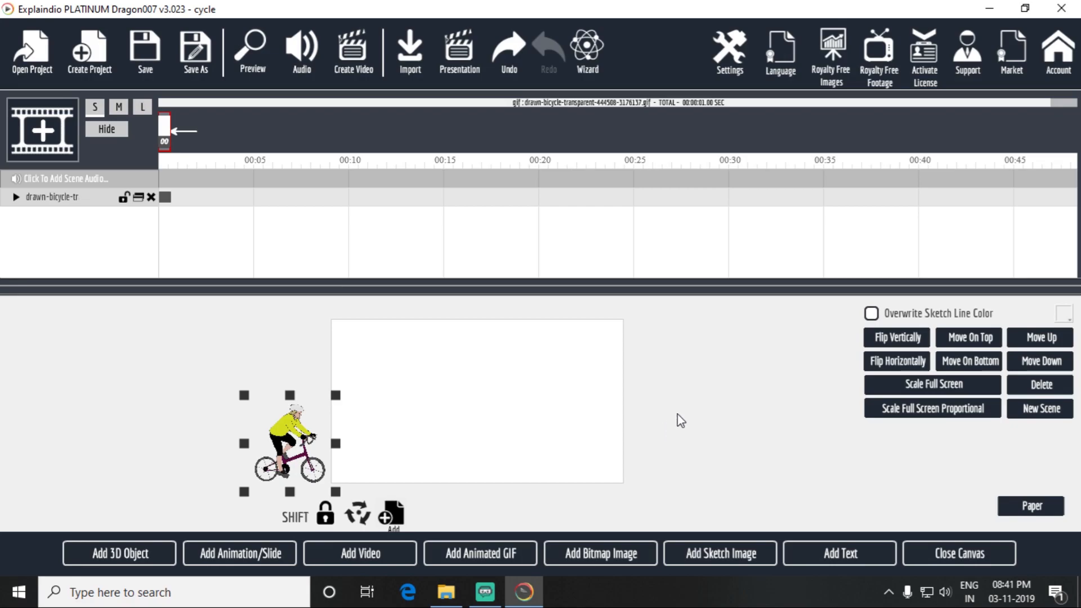
- Close the canvas and set the cyclist GIF to play for 359 frames
{"action": "left_click", "coordinate": [953, 555]}
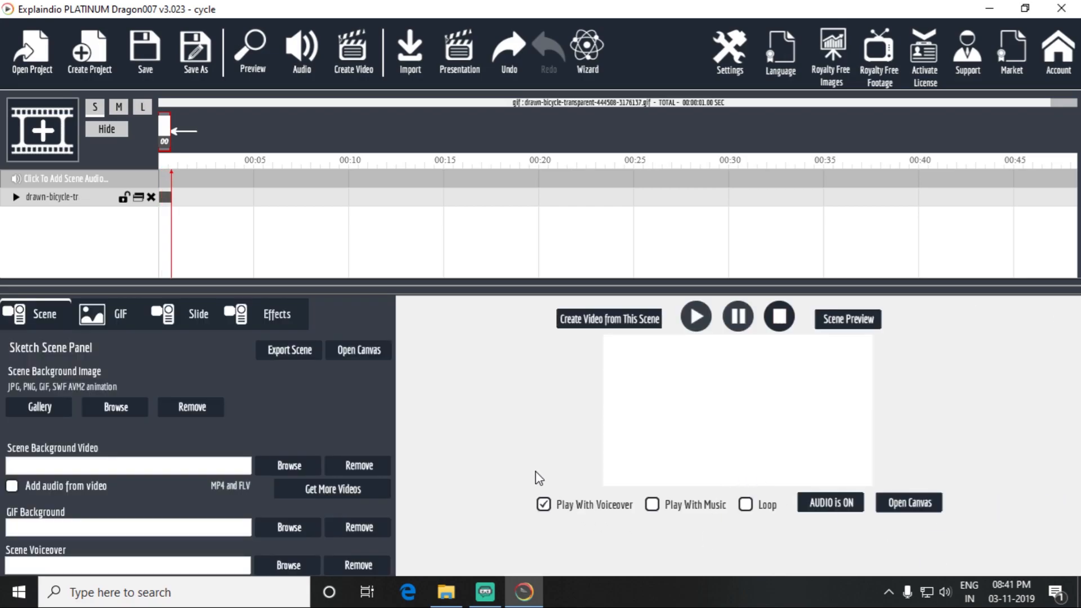
{"action": "left_click", "coordinate": [116, 328]}
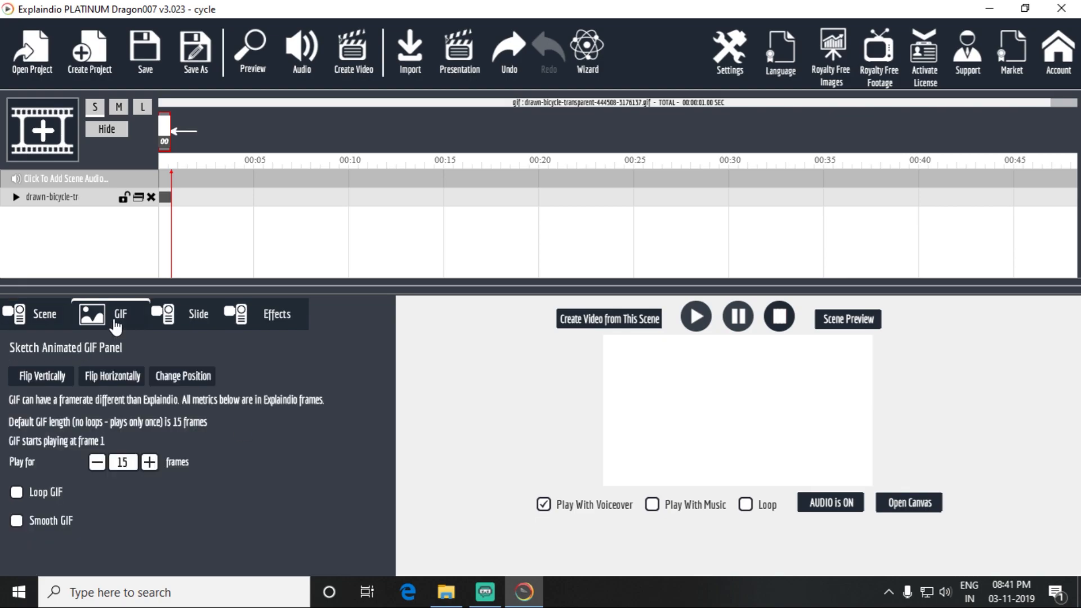
{"action": "left_click_drag", "start_coordinate": [150, 462], "coordinate": [149, 462]}
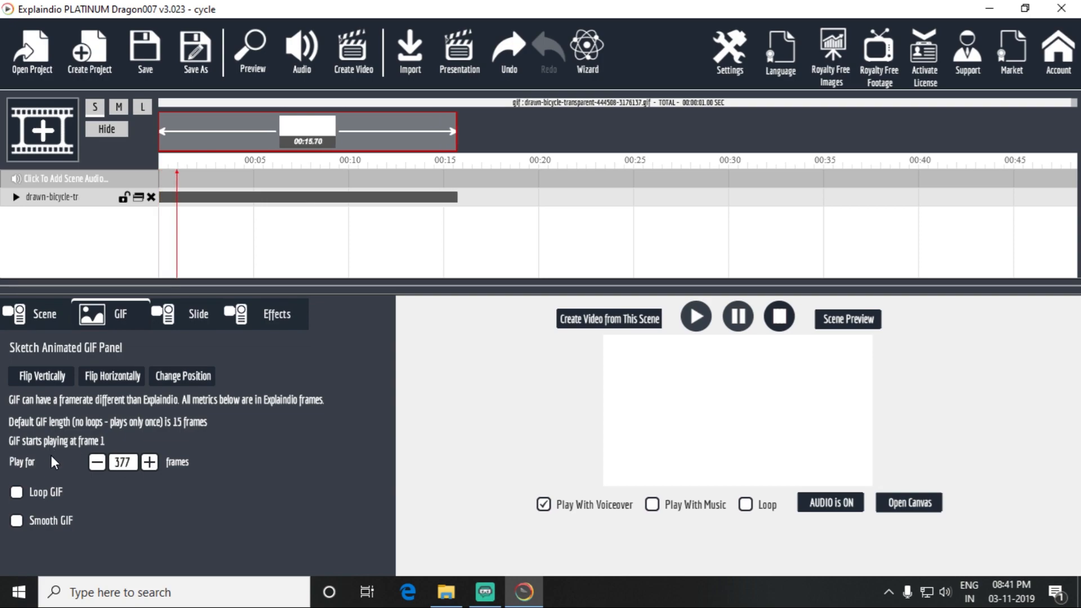
{"action": "left_click", "coordinate": [94, 465]}
{"action": "left_click", "coordinate": [94, 465]}
{"action": "left_click", "coordinate": [94, 465]}
{"action": "left_click", "coordinate": [94, 465]}
{"action": "left_click", "coordinate": [94, 465]}
{"action": "left_click", "coordinate": [94, 465]}
{"action": "left_click", "coordinate": [94, 465]}
{"action": "left_click", "coordinate": [94, 465]}
{"action": "left_click", "coordinate": [94, 465]}
{"action": "left_click", "coordinate": [94, 464]}
{"action": "left_click", "coordinate": [94, 465]}
{"action": "left_click", "coordinate": [94, 465]}
{"action": "left_click", "coordinate": [94, 465]}
{"action": "left_click", "coordinate": [94, 465]}
{"action": "left_click", "coordinate": [94, 465]}
{"action": "left_click", "coordinate": [94, 465]}
{"action": "left_click", "coordinate": [94, 465]}
{"action": "left_click", "coordinate": [94, 465]}
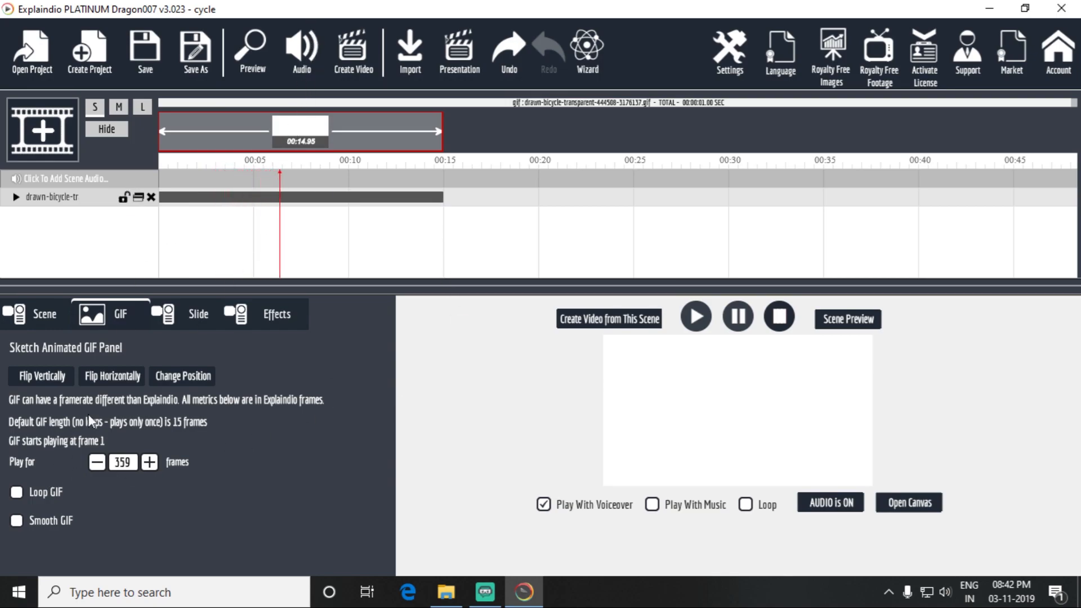
- Preview the scene with the cyclist outside and inside the canvas, and return it to just outside the left edge
{"action": "left_click", "coordinate": [248, 53]}
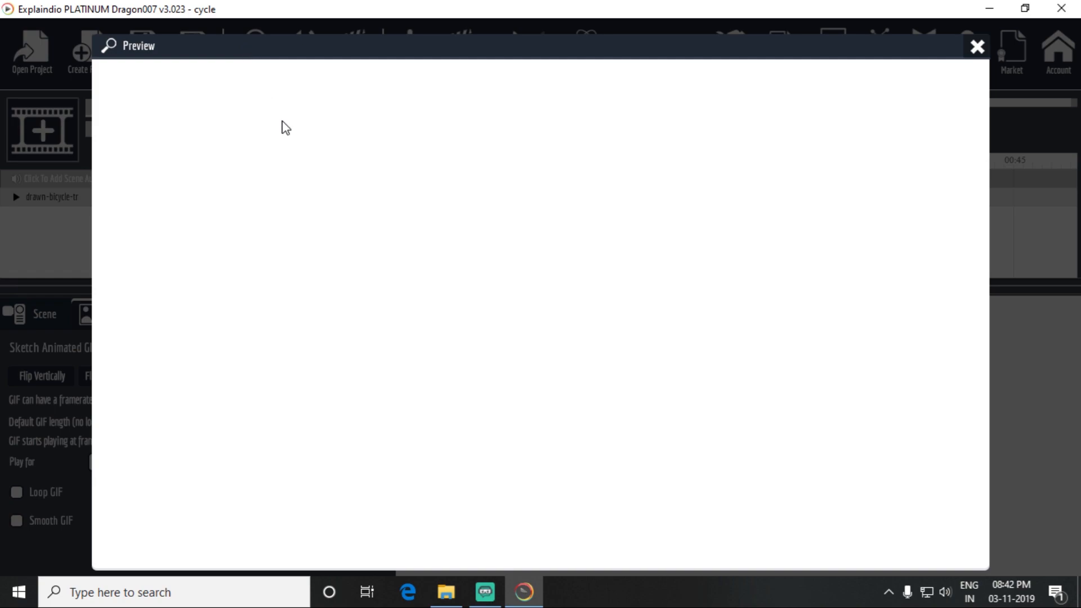
{"action": "left_click", "coordinate": [977, 46]}
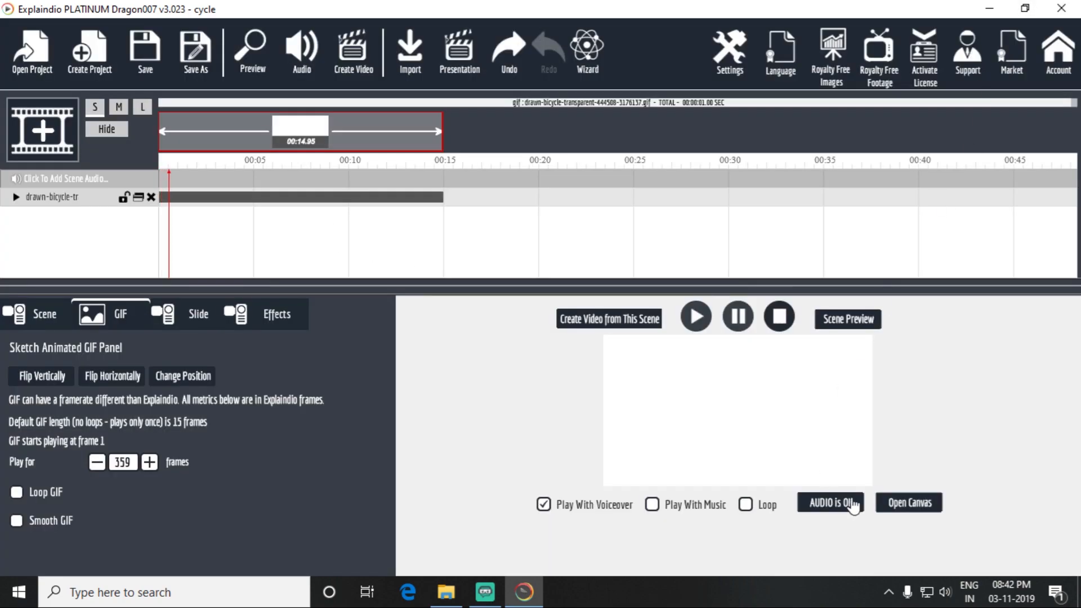
{"action": "left_click", "coordinate": [901, 504]}
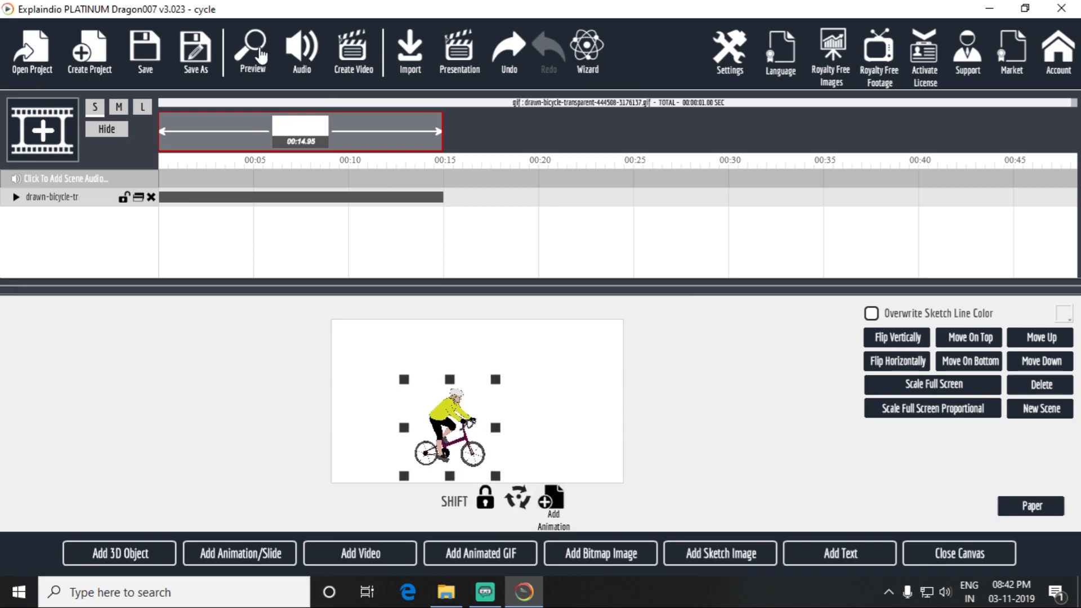
{"action": "left_click", "coordinate": [260, 53]}
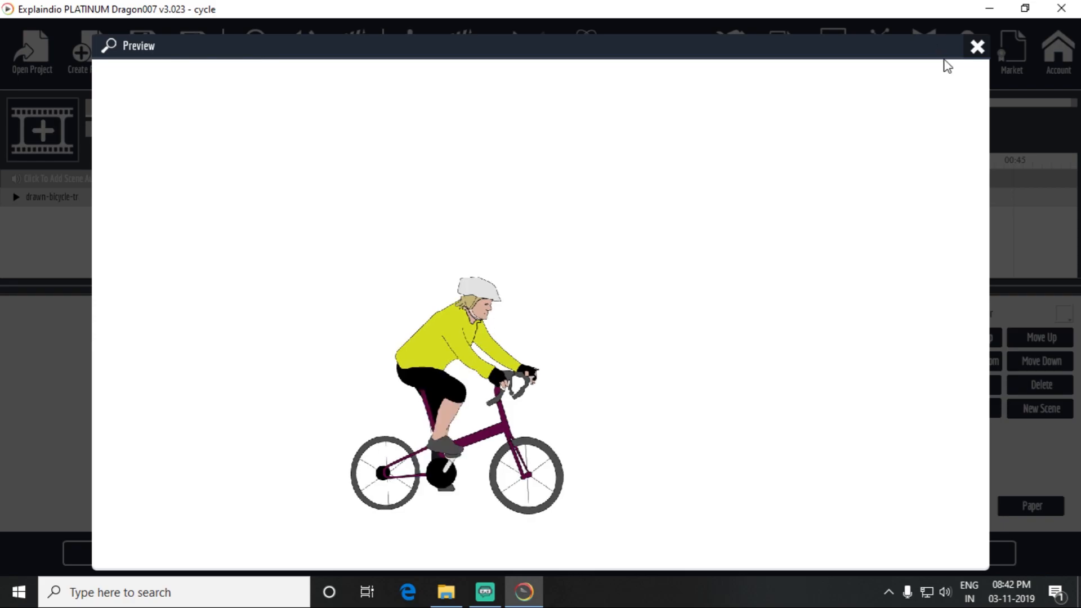
{"action": "left_click", "coordinate": [976, 46]}
{"action": "left_click_drag", "start_coordinate": [479, 447], "coordinate": [317, 462]}
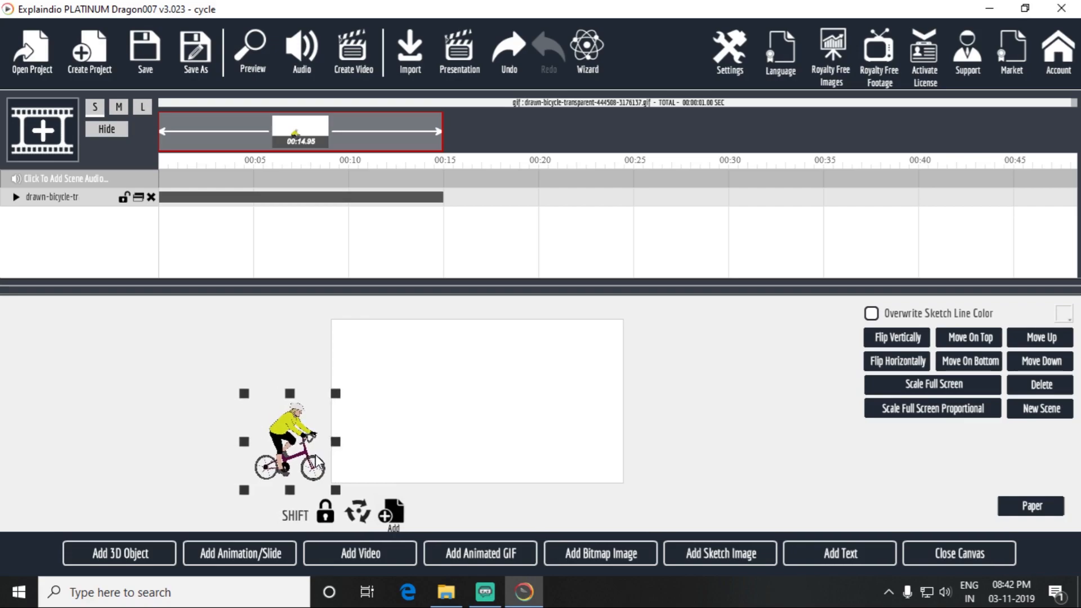
- Try to animate the cyclist with four closely spaced, level 24-frame motion points heading right into the canvas
{"action": "left_click", "coordinate": [390, 517]}
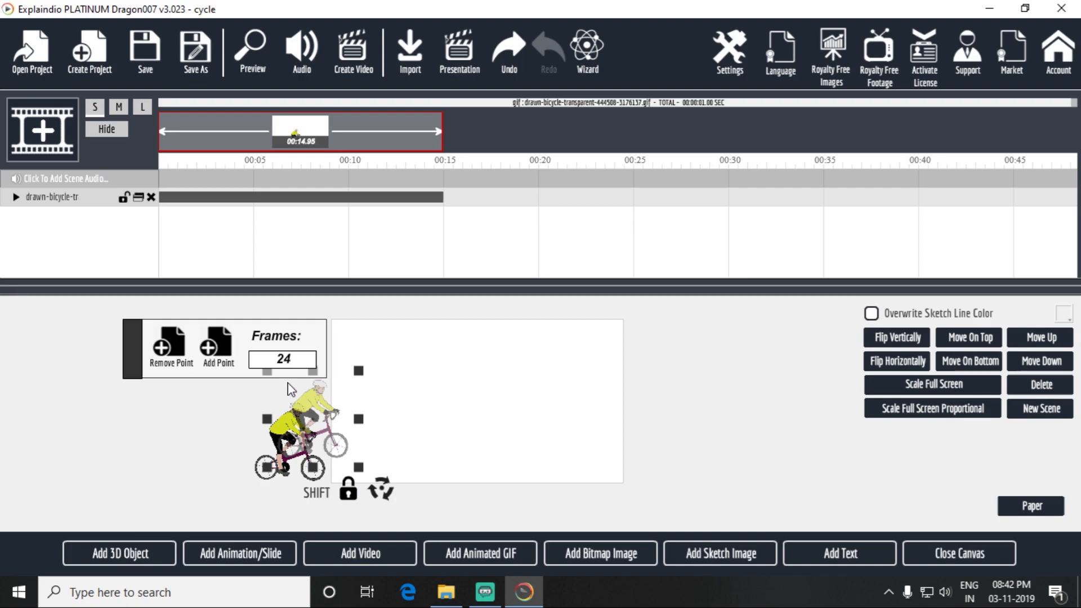
{"action": "left_click_drag", "start_coordinate": [330, 421], "coordinate": [329, 444]}
{"action": "left_click", "coordinate": [232, 337]}
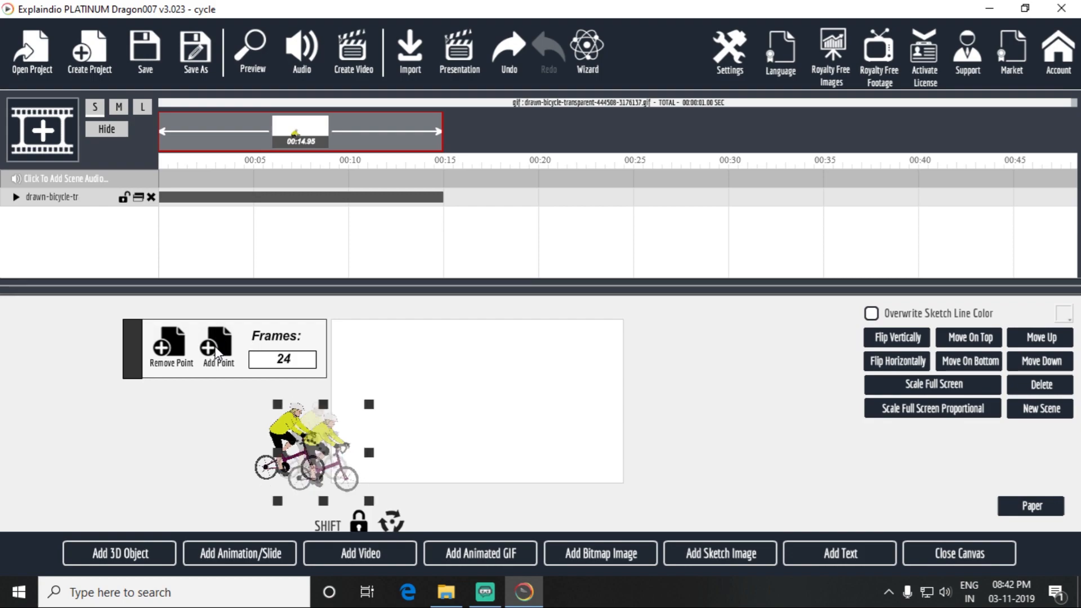
{"action": "left_click_drag", "start_coordinate": [345, 447], "coordinate": [347, 446]}
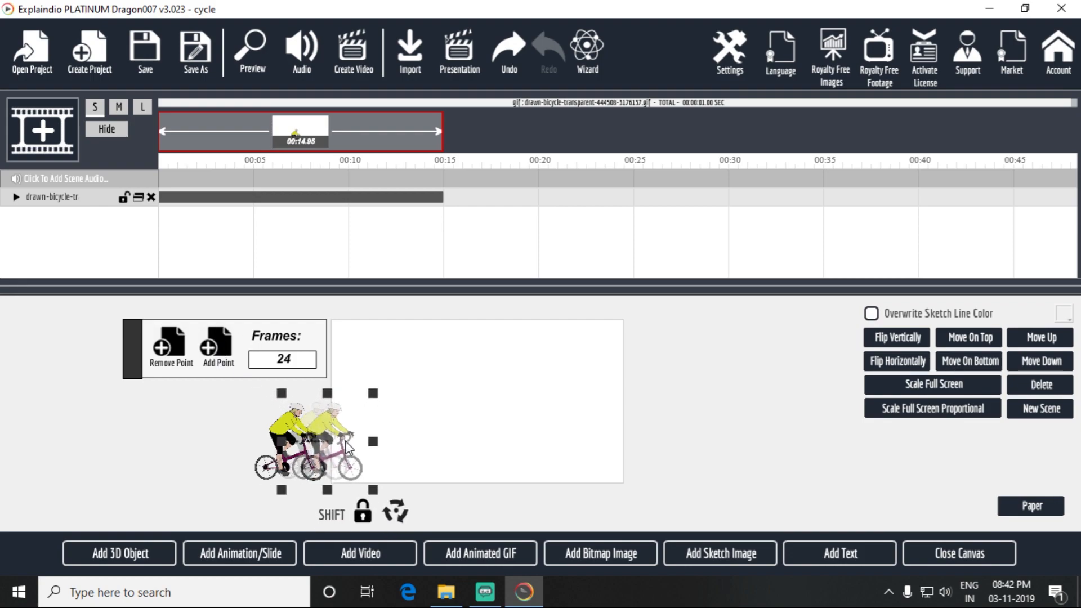
{"action": "left_click", "coordinate": [211, 345]}
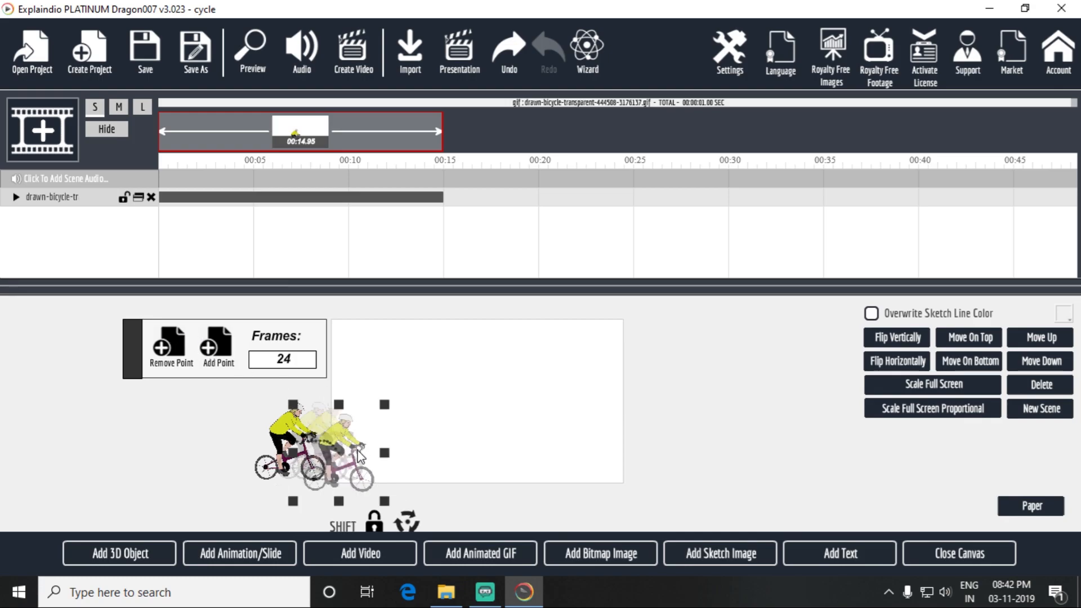
{"action": "left_click_drag", "start_coordinate": [357, 449], "coordinate": [359, 438]}
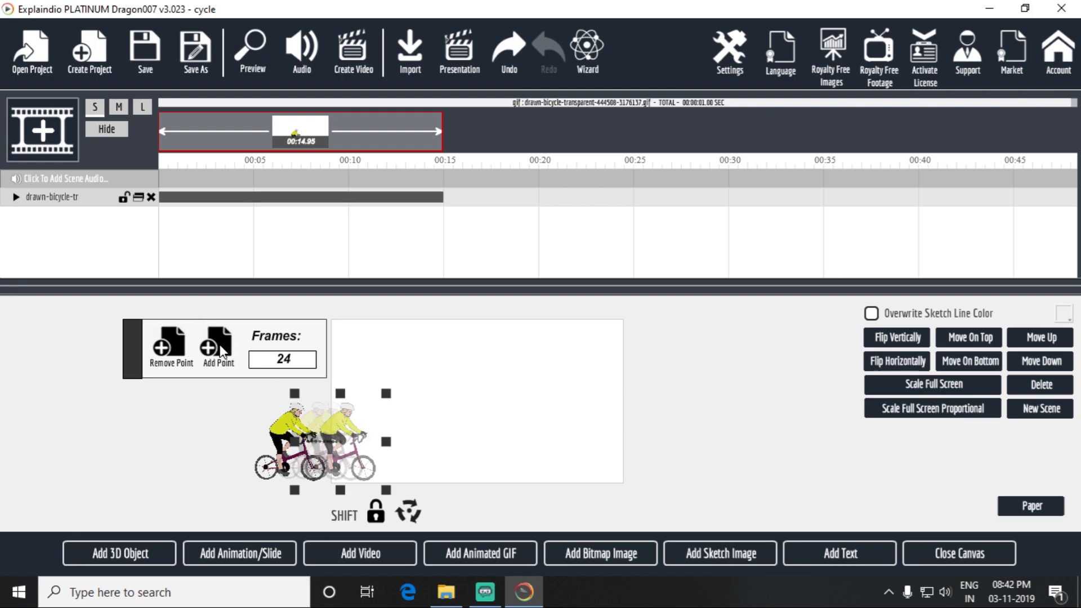
{"action": "left_click", "coordinate": [221, 351]}
{"action": "left_click_drag", "start_coordinate": [373, 482], "coordinate": [378, 469]}
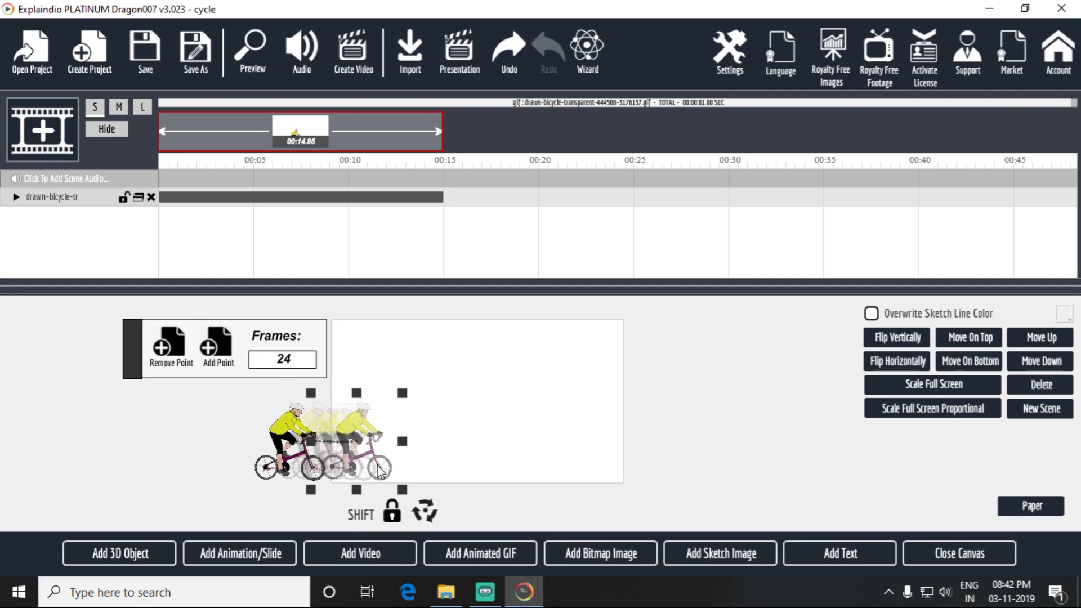
- Extend the cyclist's motion path with three more closely spaced 24-frame points, kept level with the earlier ones
{"action": "left_click", "coordinate": [223, 352]}
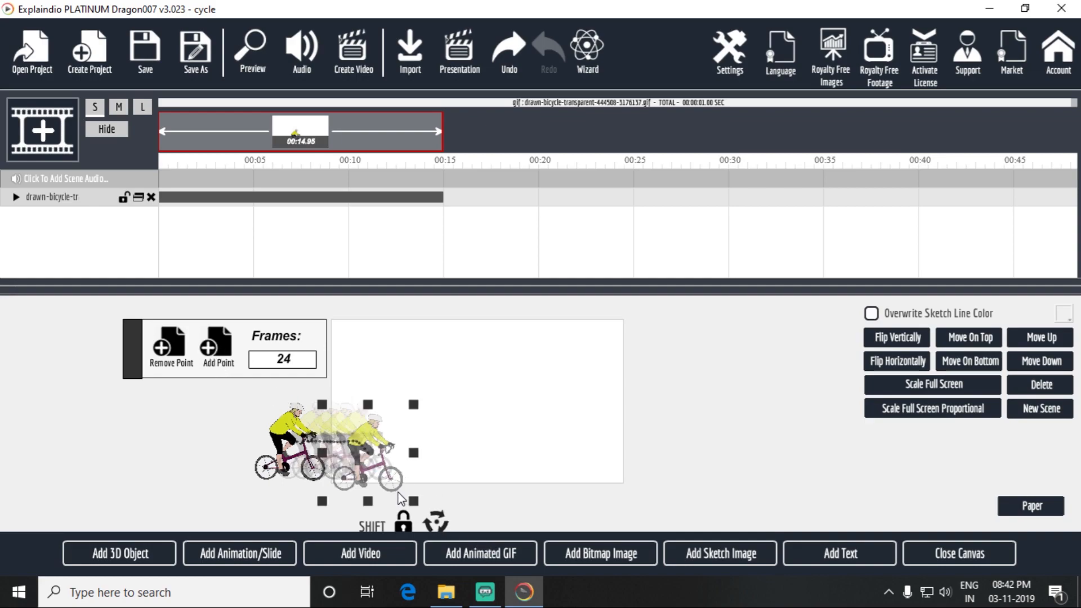
{"action": "left_click_drag", "start_coordinate": [390, 483], "coordinate": [392, 473]}
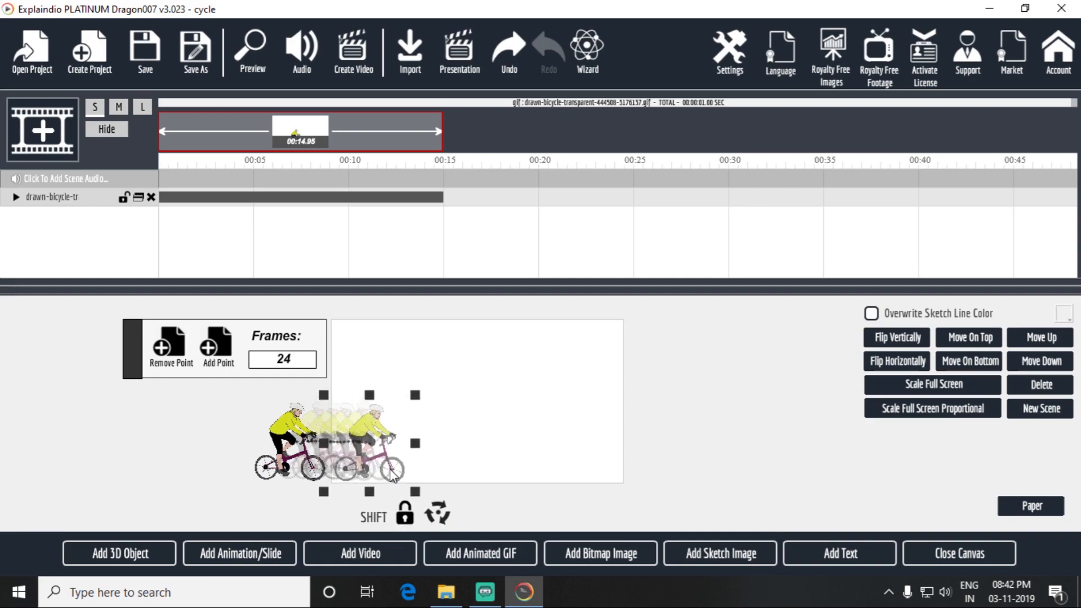
{"action": "left_click", "coordinate": [231, 366]}
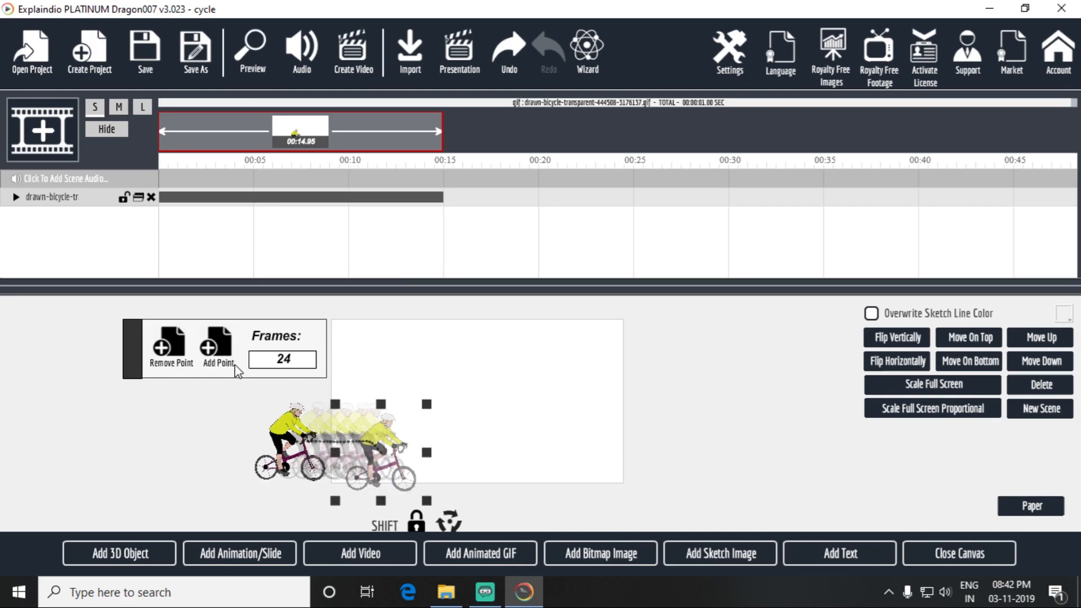
{"action": "left_click_drag", "start_coordinate": [404, 476], "coordinate": [400, 453]}
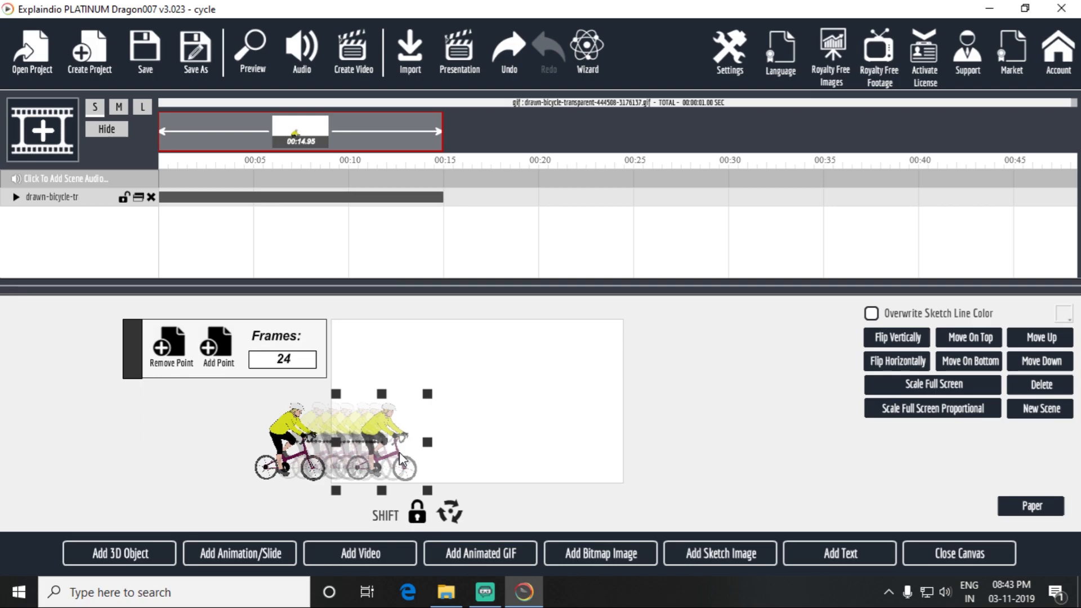
{"action": "left_click", "coordinate": [210, 351]}
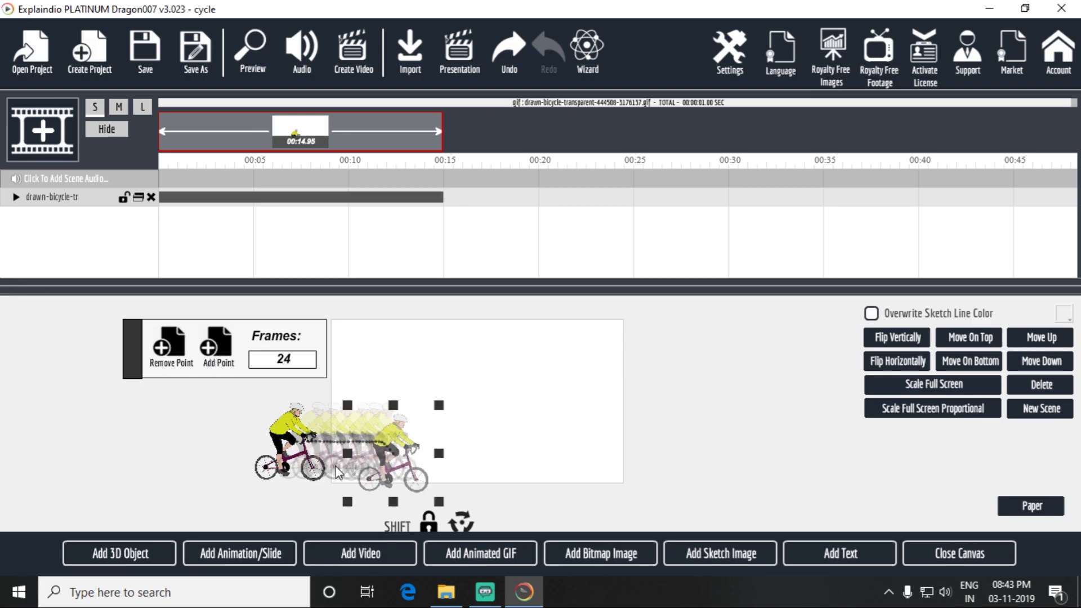
{"action": "left_click_drag", "start_coordinate": [417, 482], "coordinate": [416, 470]}
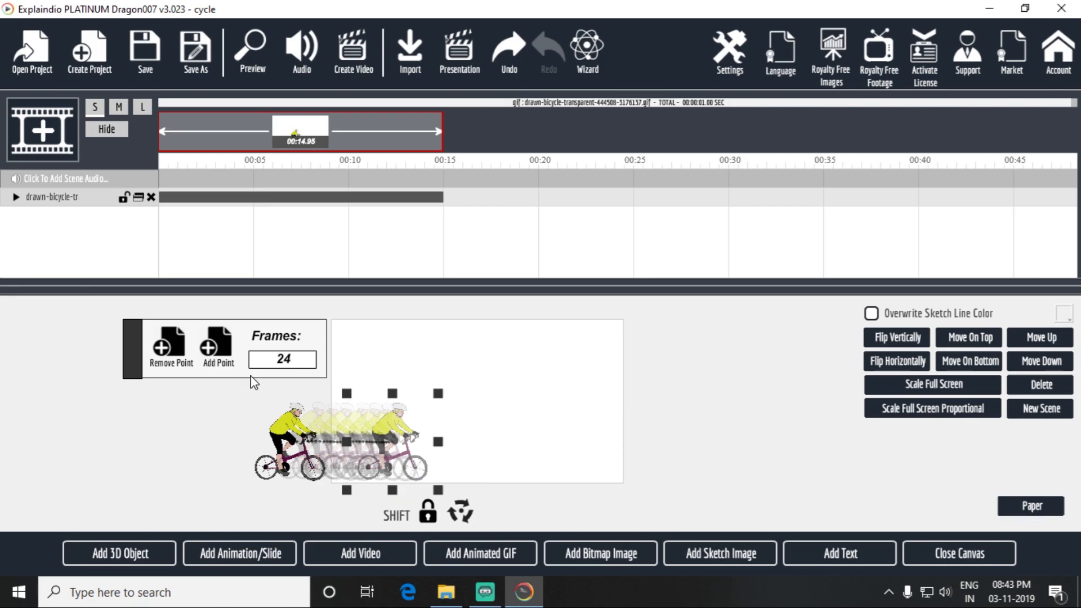
- Preview the cyclist's ride and remove the whole animation from the GIF
{"action": "left_click", "coordinate": [251, 48]}
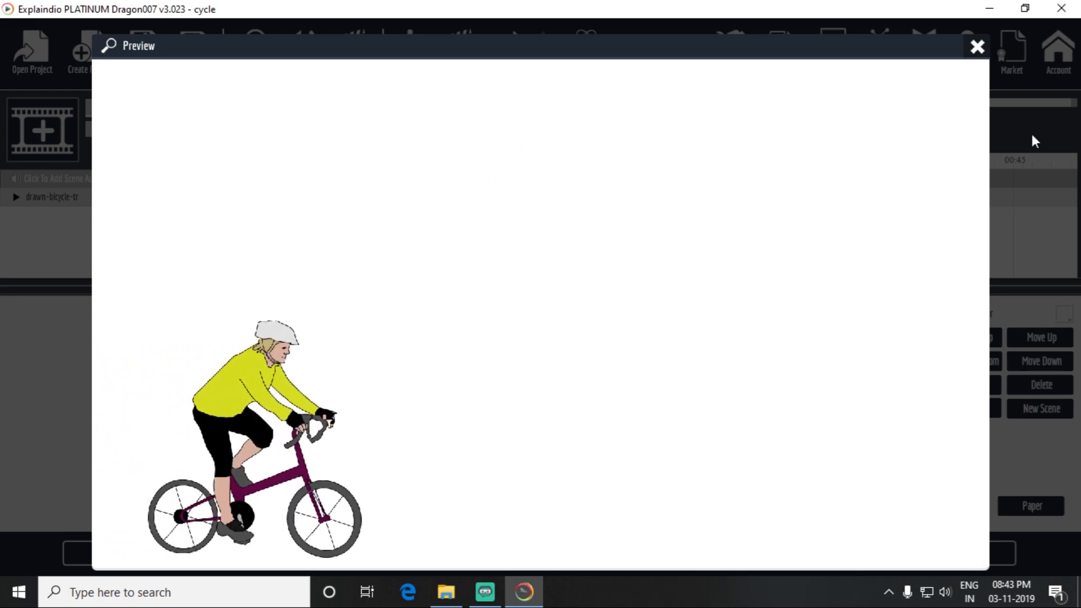
{"action": "left_click", "coordinate": [977, 47]}
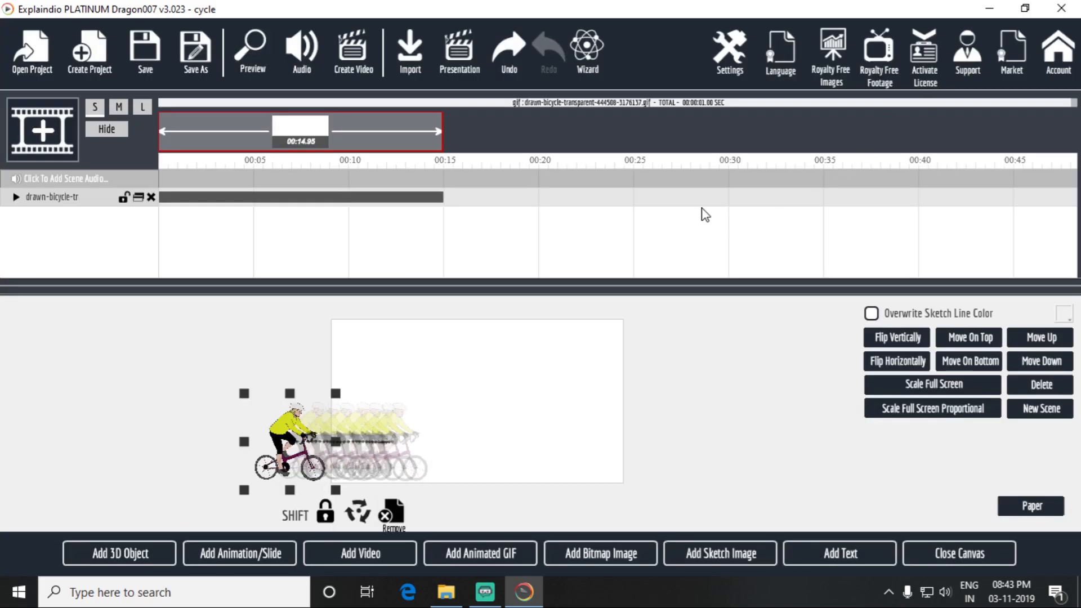
{"action": "left_click", "coordinate": [386, 516]}
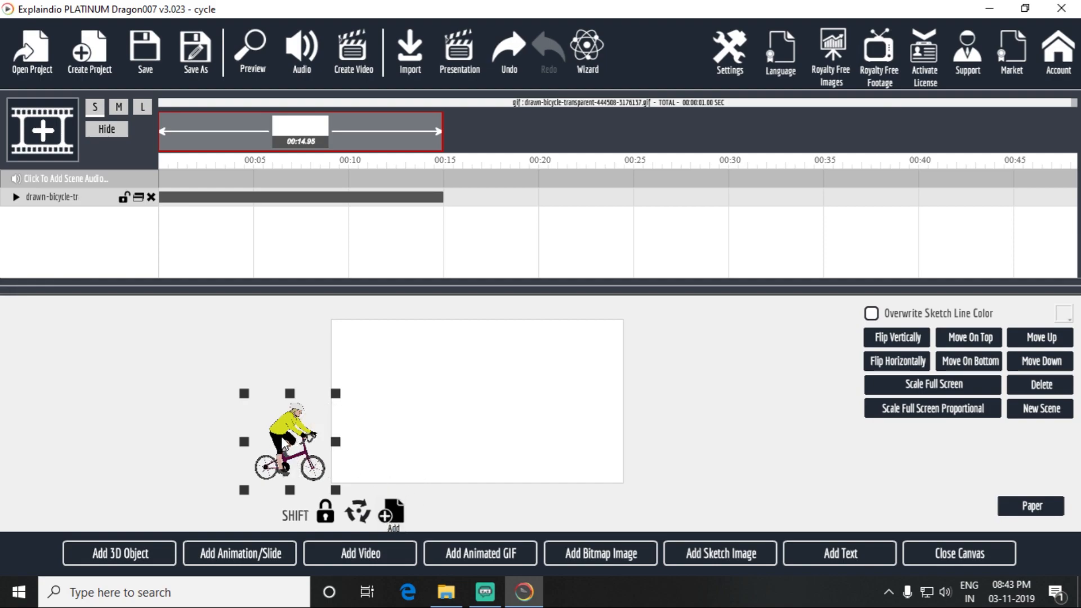
- Animate the cyclist with closely spaced 24-frame motion points leading level from its start across the canvas's left edge
{"action": "left_click", "coordinate": [388, 517]}
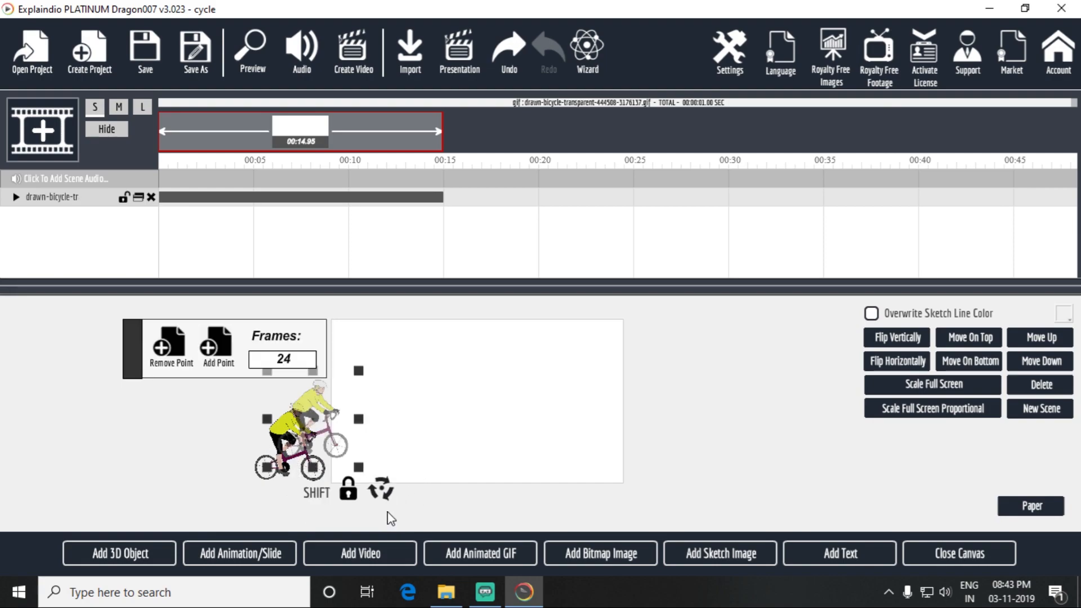
{"action": "left_click_drag", "start_coordinate": [333, 419], "coordinate": [324, 439]}
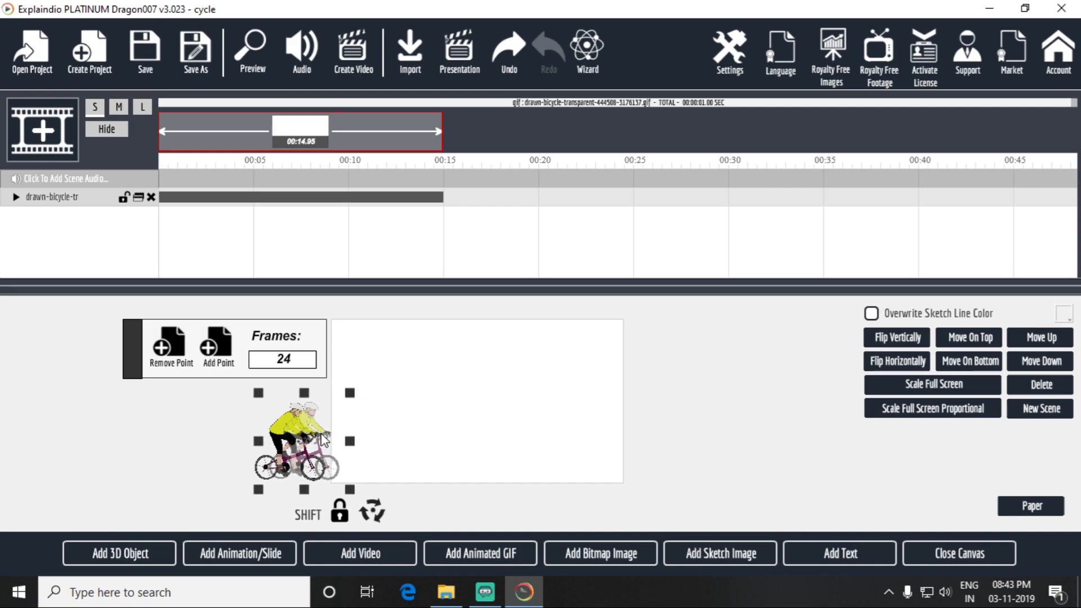
{"action": "left_click", "coordinate": [219, 360]}
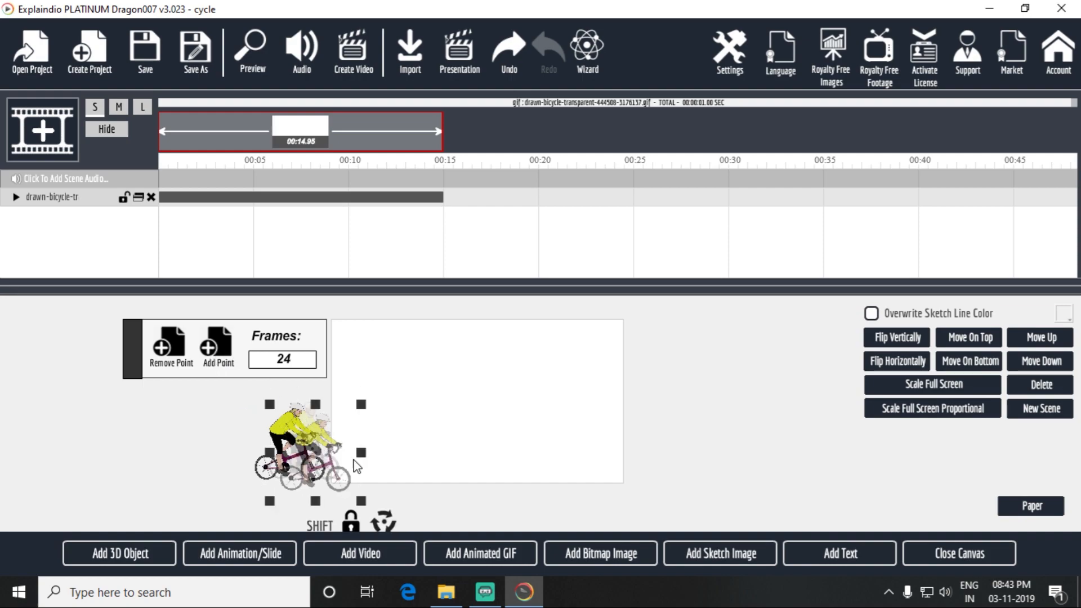
{"action": "left_click", "coordinate": [225, 359]}
{"action": "left_click_drag", "start_coordinate": [350, 490], "coordinate": [347, 449]}
{"action": "left_click", "coordinate": [294, 481]}
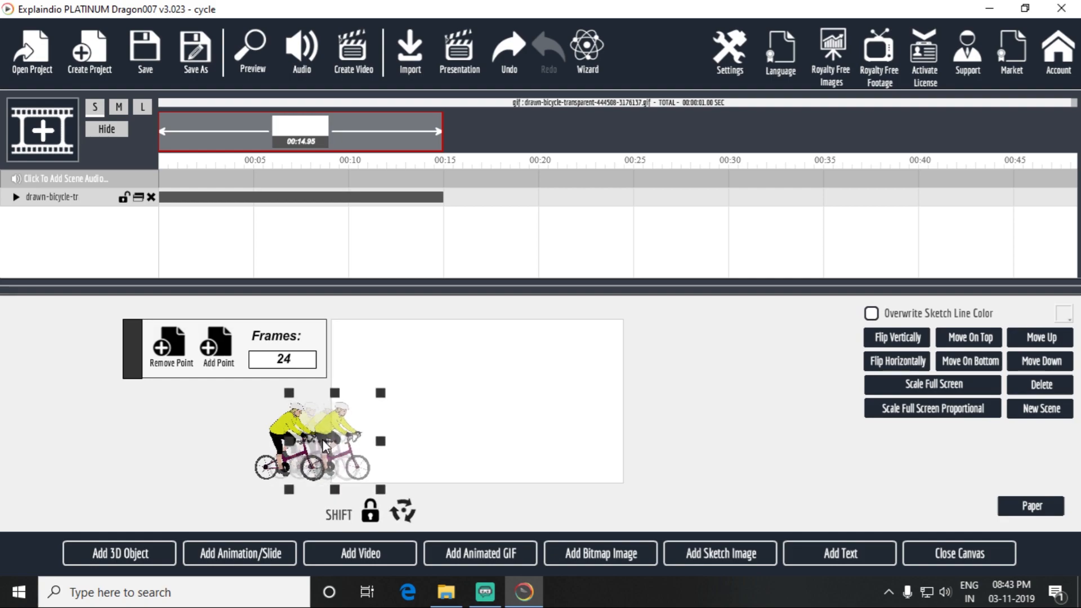
- Add three more closely spaced 24-frame motion points to the cyclist's path, kept level with the earlier ones
{"action": "left_click", "coordinate": [220, 355]}
{"action": "left_click_drag", "start_coordinate": [360, 472], "coordinate": [361, 461]}
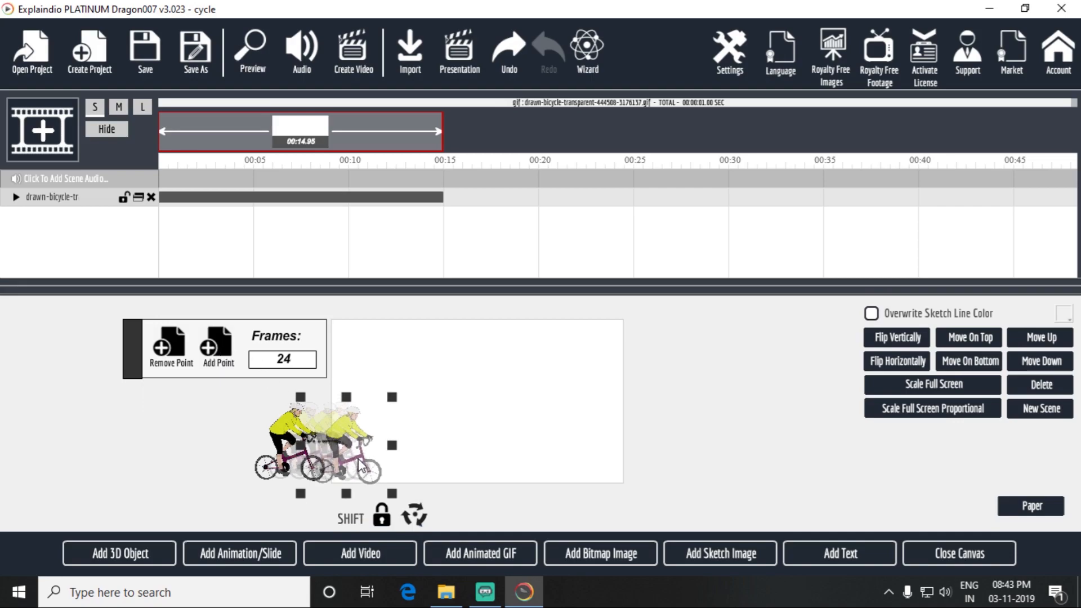
{"action": "left_click", "coordinate": [222, 360]}
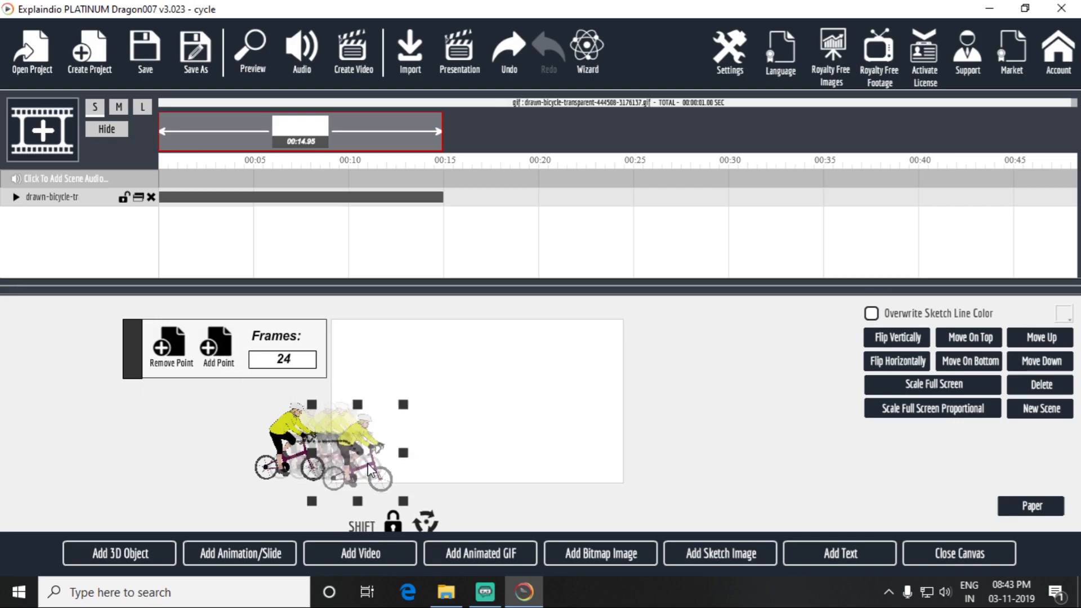
{"action": "left_click_drag", "start_coordinate": [375, 472], "coordinate": [375, 460]}
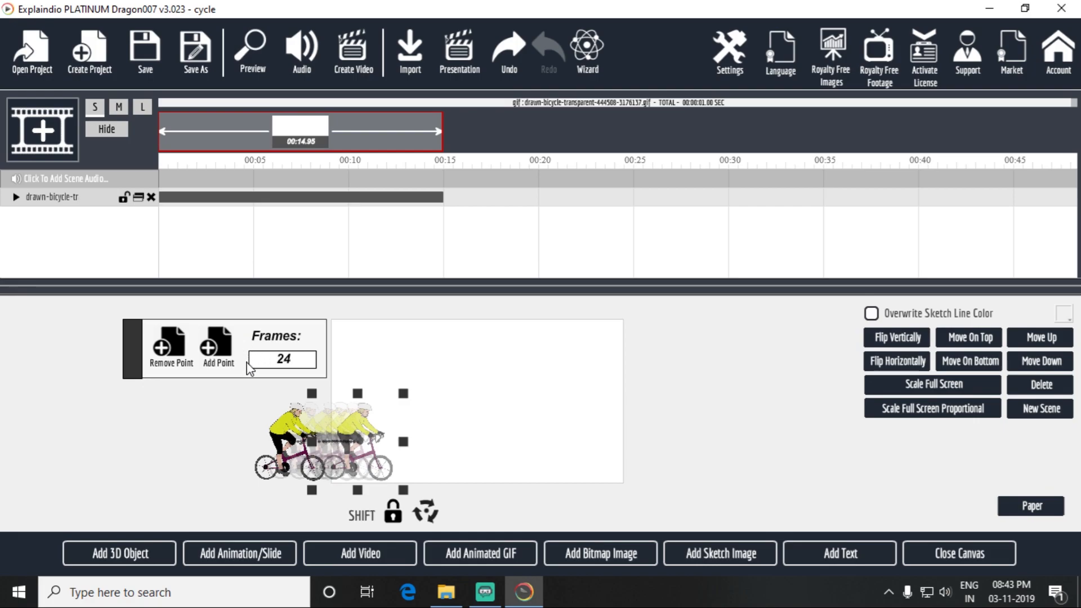
{"action": "left_click", "coordinate": [217, 334]}
{"action": "left_click_drag", "start_coordinate": [393, 475], "coordinate": [387, 464]}
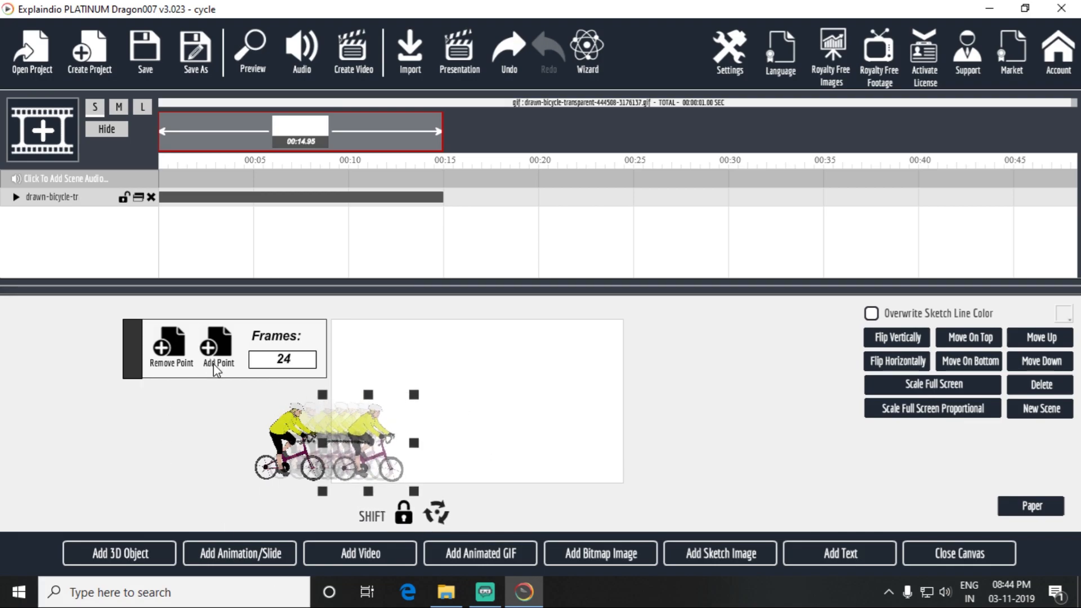
{"action": "left_click", "coordinate": [215, 366]}
{"action": "left_click_drag", "start_coordinate": [395, 477], "coordinate": [393, 462]}
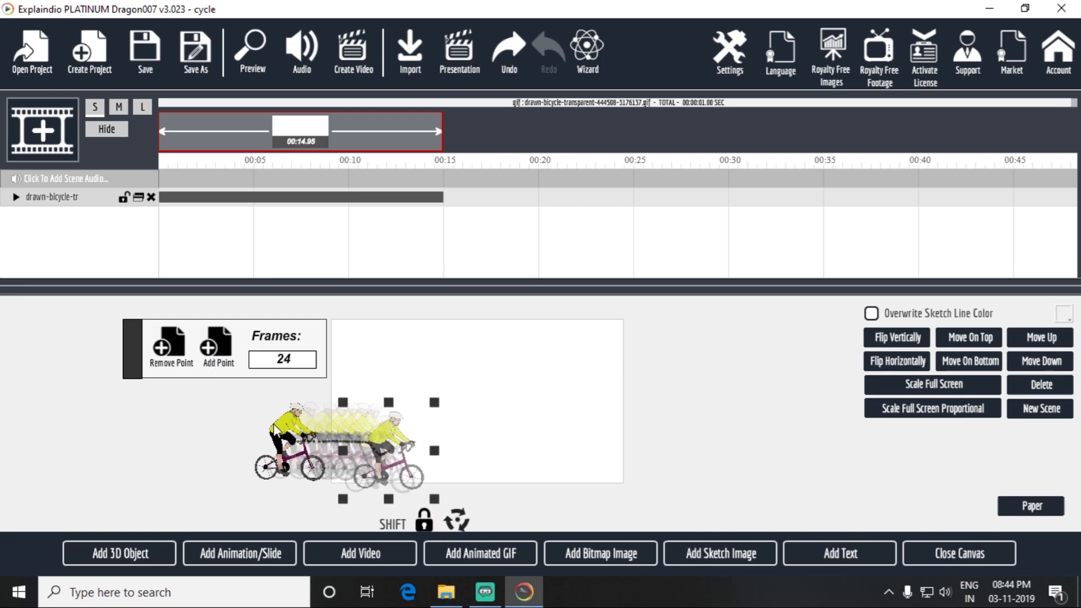
{"action": "left_click", "coordinate": [167, 360]}
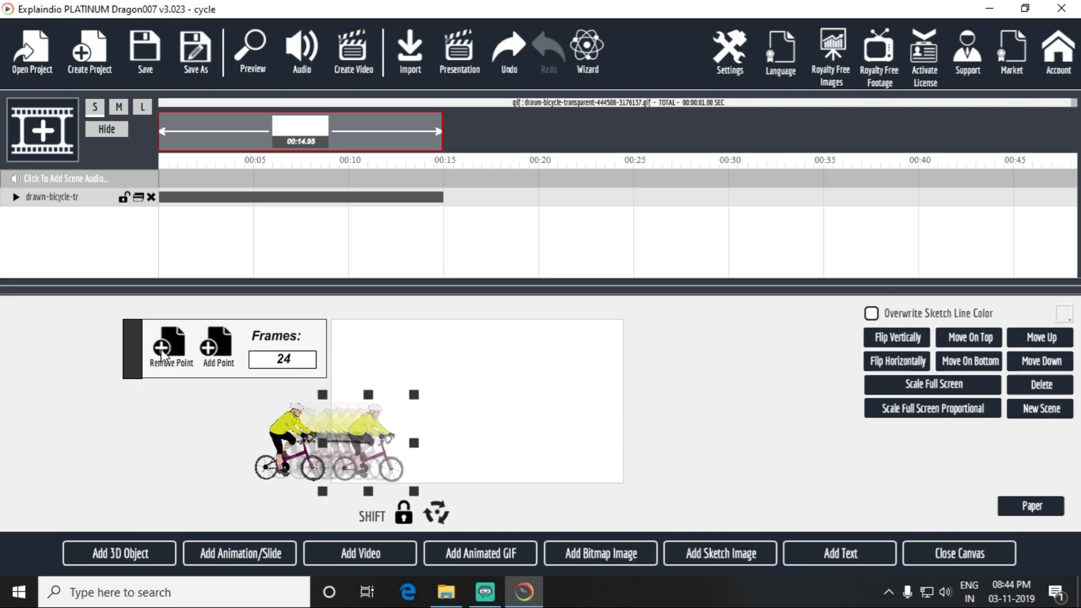
- Add a 24-frame motion point just ahead of the last one, level it with the path, and preview the ride
{"action": "left_click", "coordinate": [212, 360]}
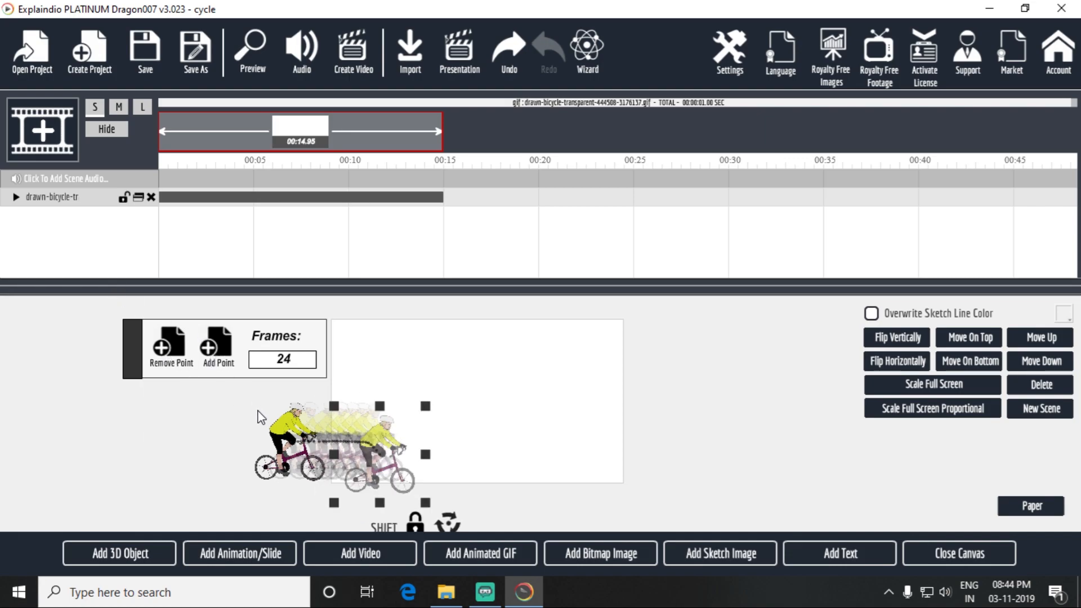
{"action": "left_click_drag", "start_coordinate": [401, 470], "coordinate": [403, 459]}
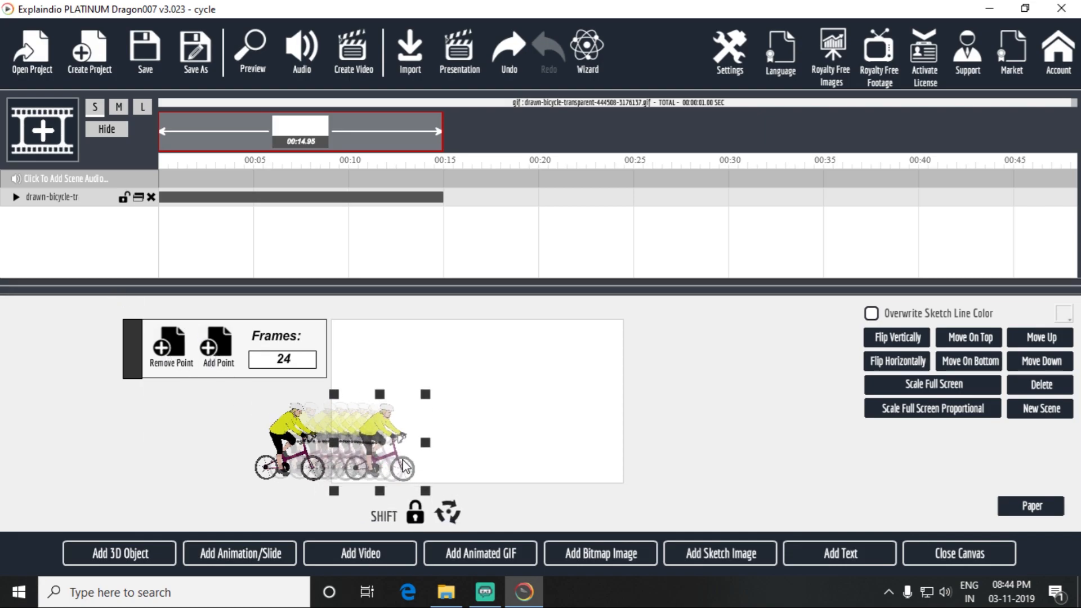
{"action": "left_click", "coordinate": [248, 65]}
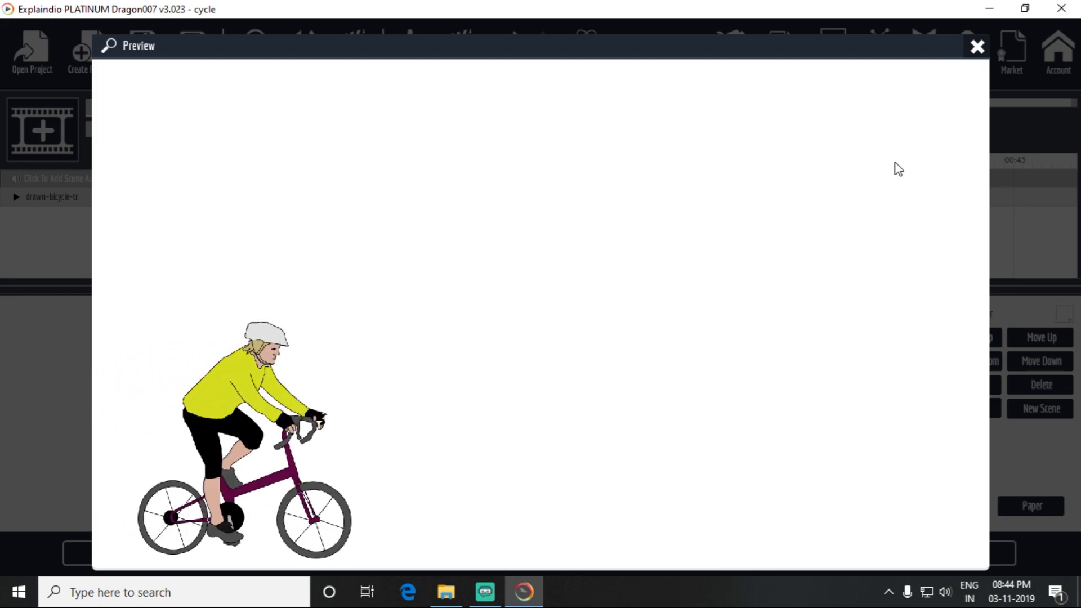
{"action": "left_click", "coordinate": [977, 46]}
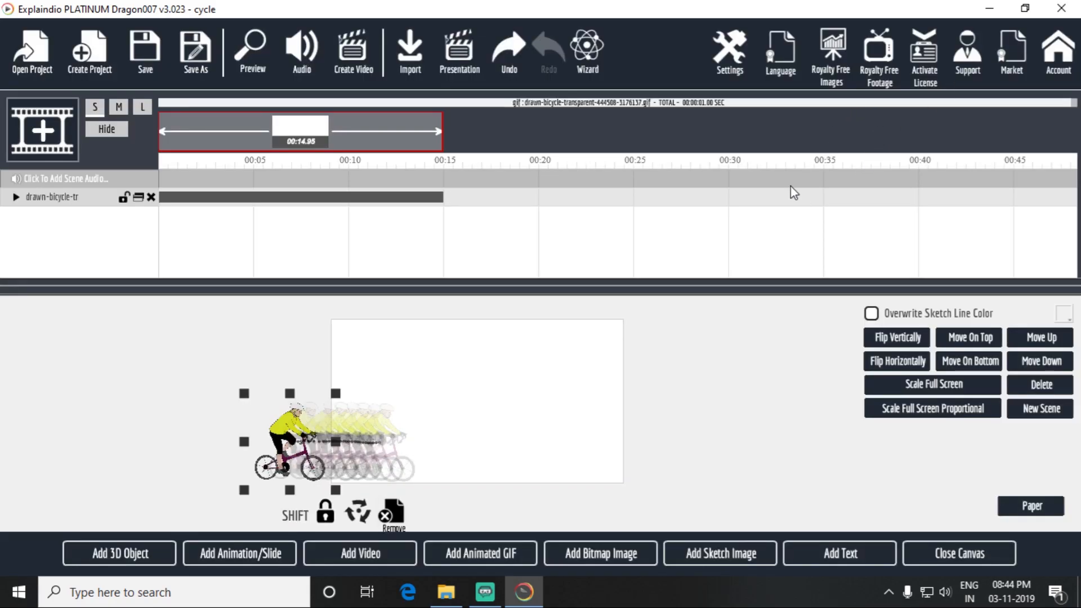
- Continue the cyclist's path from its last point with level 24-frame motion points into the left-centre of the canvas
{"action": "left_click", "coordinate": [392, 439]}
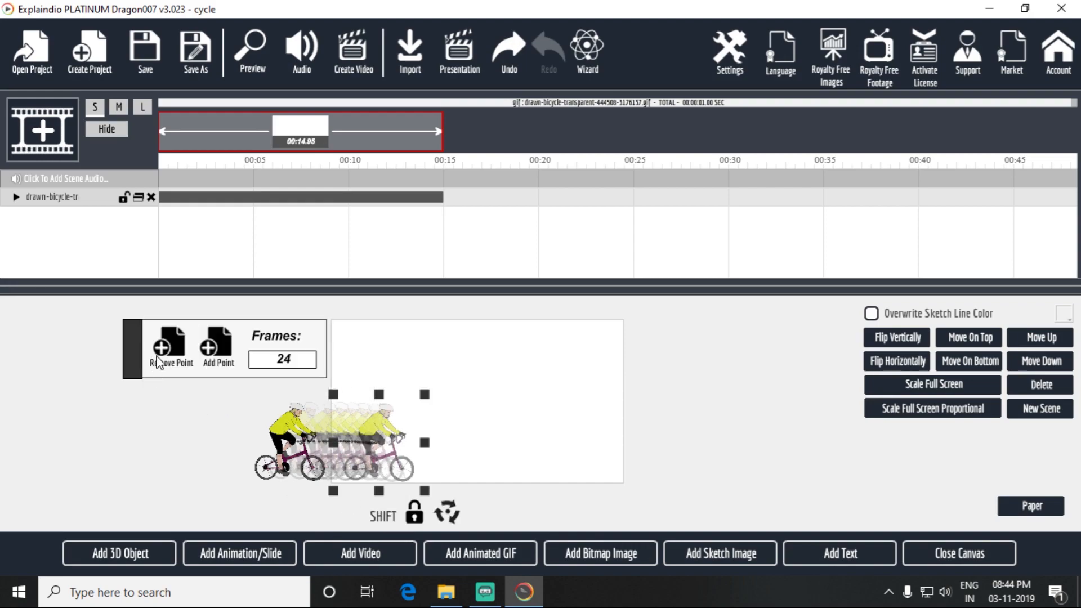
{"action": "left_click", "coordinate": [215, 354]}
{"action": "left_click_drag", "start_coordinate": [403, 464], "coordinate": [437, 458]}
{"action": "left_click", "coordinate": [225, 362]}
{"action": "left_click", "coordinate": [227, 356]}
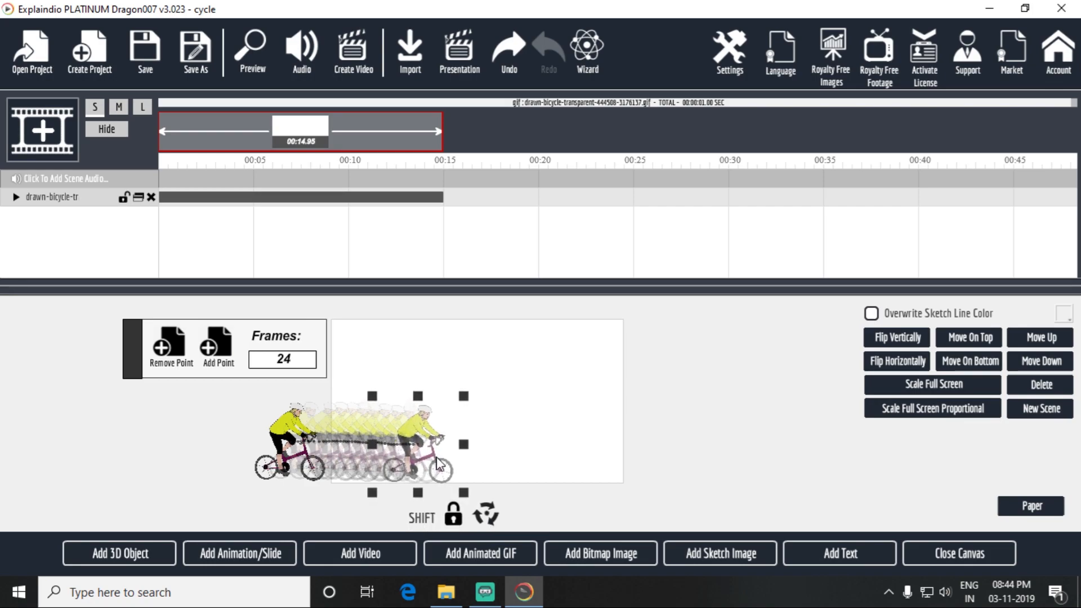
{"action": "left_click", "coordinate": [225, 347]}
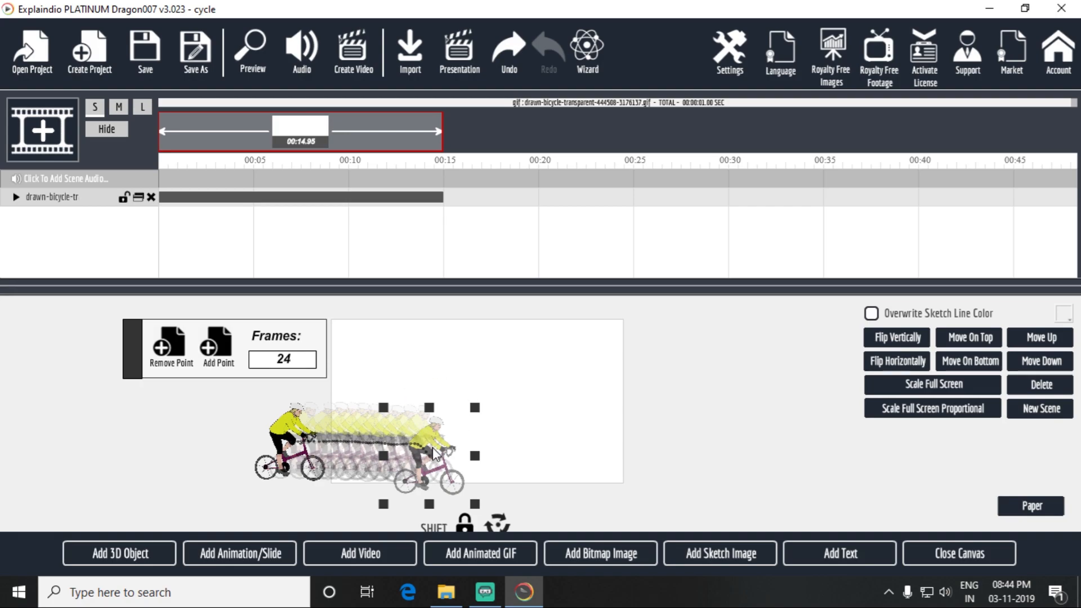
{"action": "left_click_drag", "start_coordinate": [447, 483], "coordinate": [449, 468]}
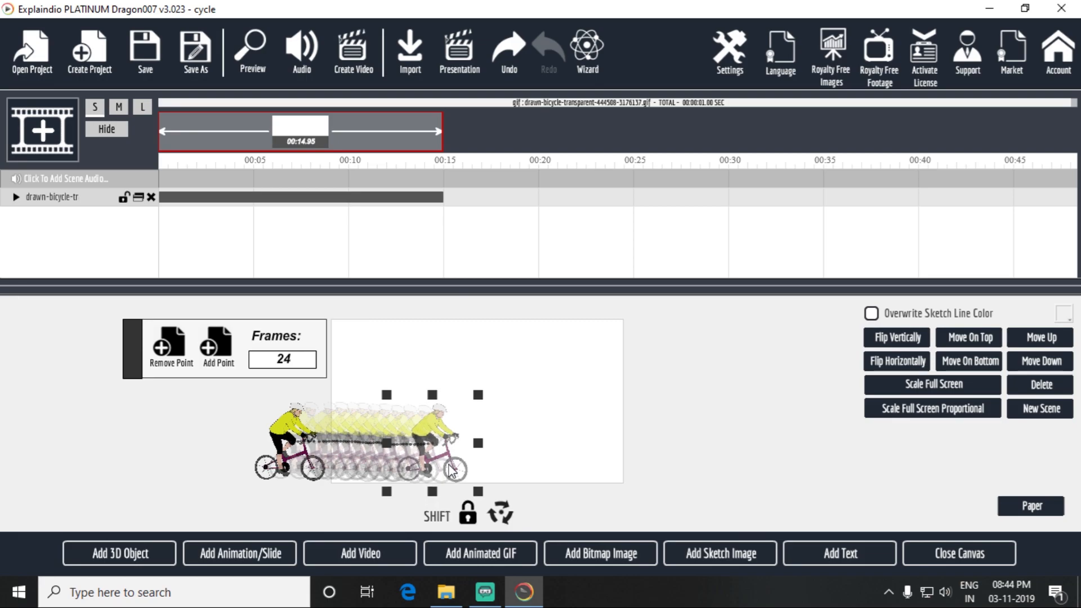
- Extend the cyclist's path to the middle of the canvas with three more level, closely spaced 24-frame points
{"action": "left_click", "coordinate": [218, 359]}
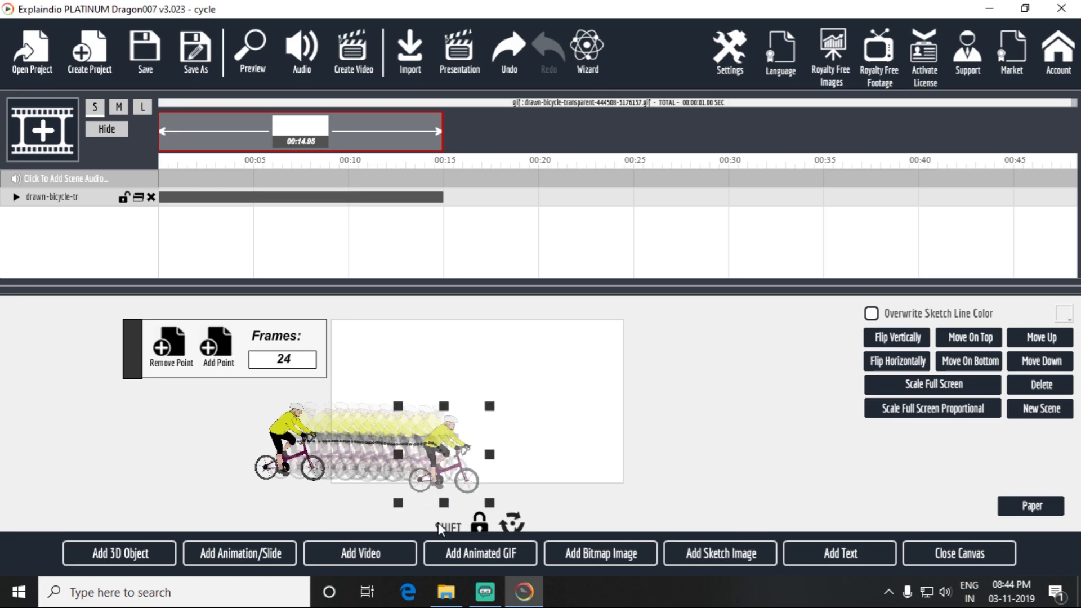
{"action": "left_click_drag", "start_coordinate": [456, 477], "coordinate": [460, 465]}
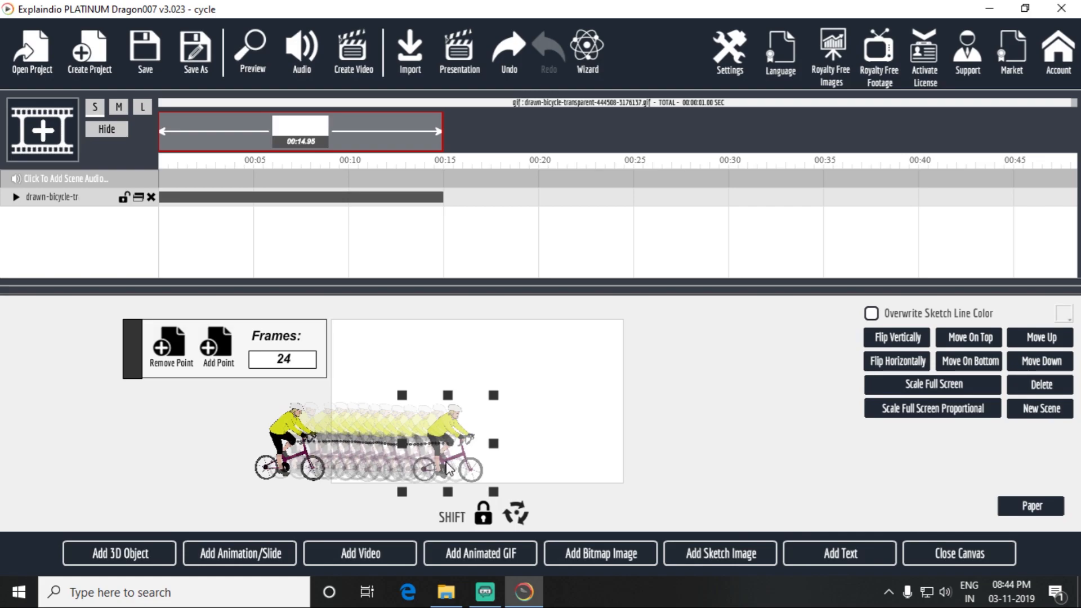
{"action": "left_click", "coordinate": [224, 354]}
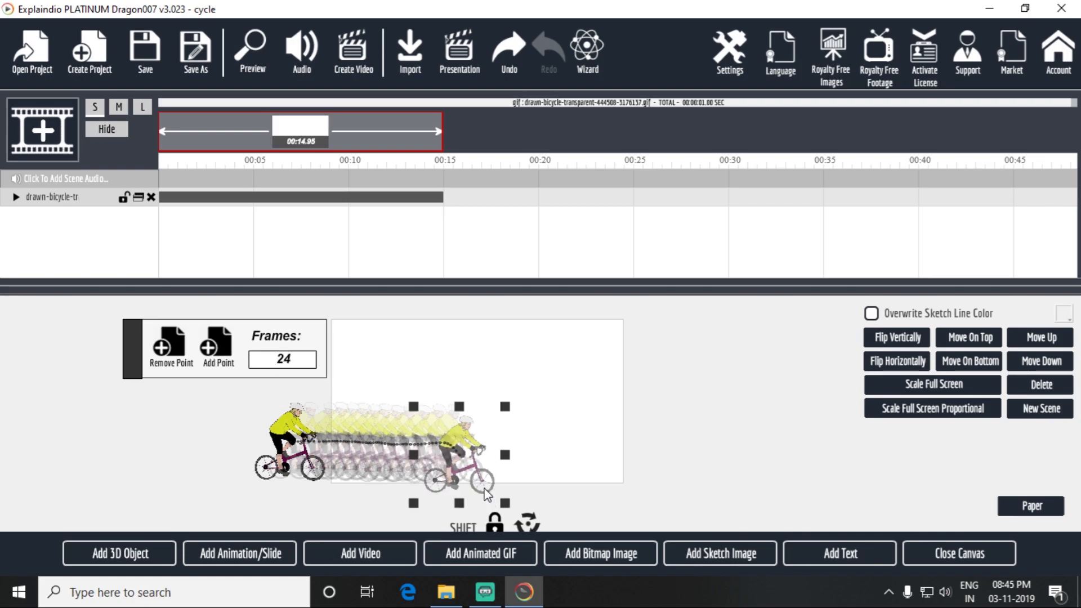
{"action": "left_click_drag", "start_coordinate": [487, 487], "coordinate": [488, 477]}
{"action": "left_click", "coordinate": [228, 355]}
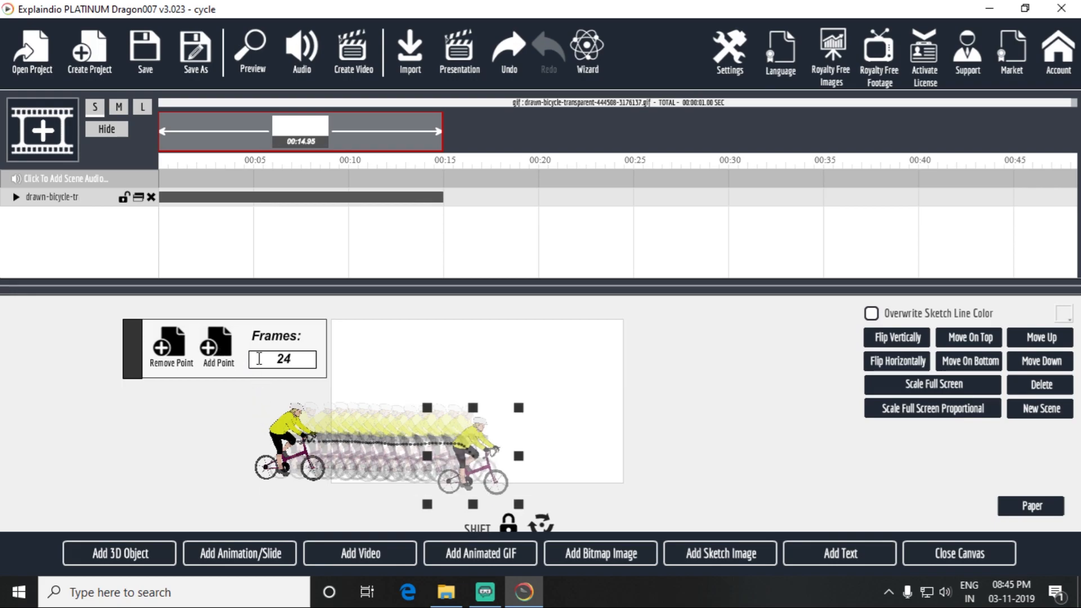
{"action": "left_click_drag", "start_coordinate": [502, 483], "coordinate": [507, 469]}
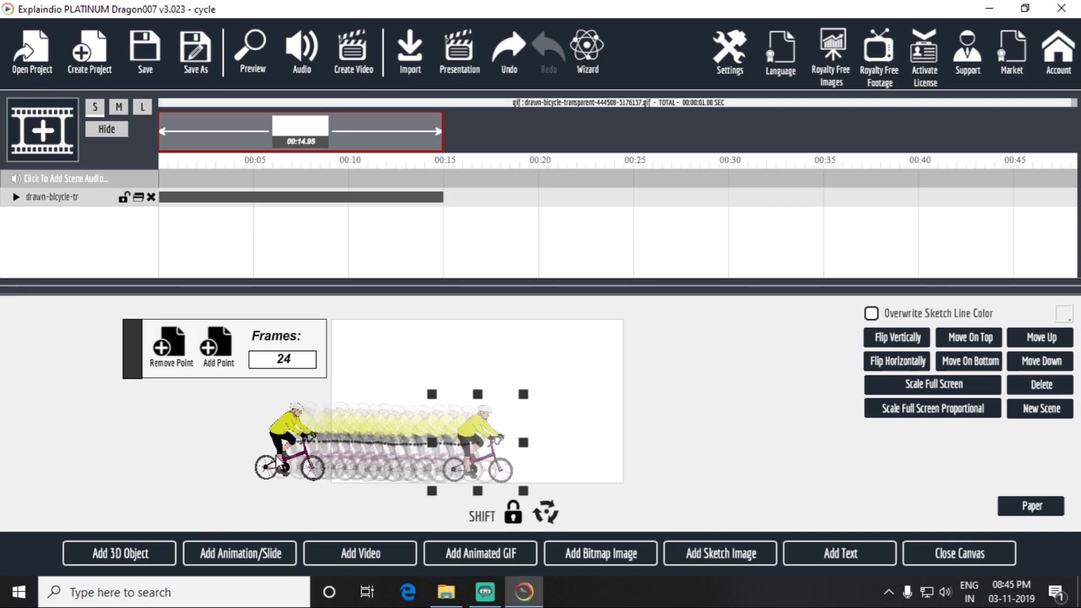
- Extend the cyclist's path into the right half of the canvas with three more level 24-frame points and preview the ride
{"action": "left_click", "coordinate": [216, 355]}
{"action": "left_click_drag", "start_coordinate": [491, 481], "coordinate": [502, 454]}
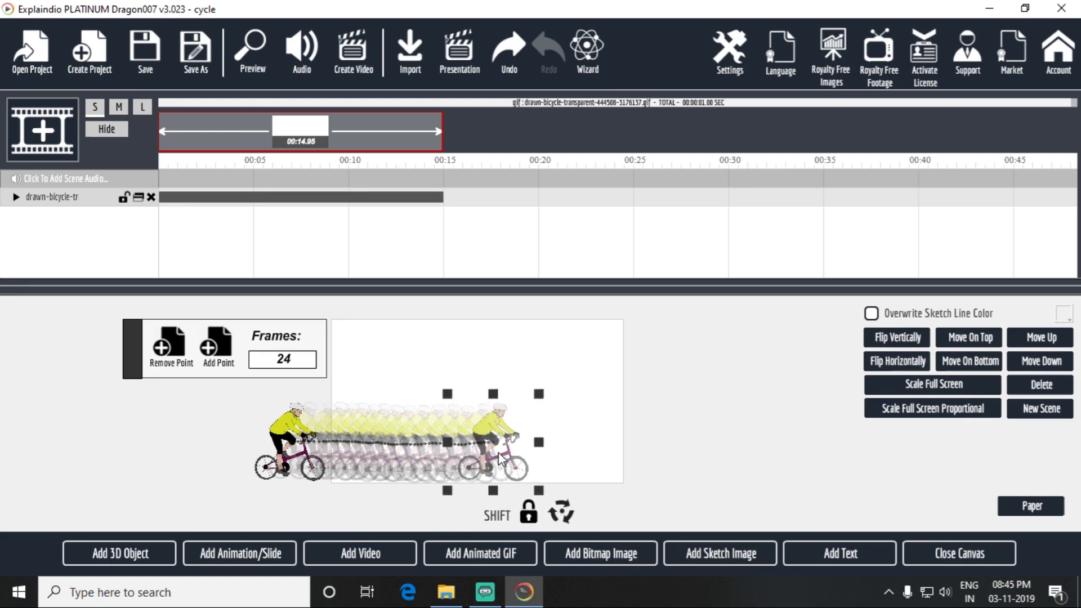
{"action": "left_click", "coordinate": [211, 345]}
{"action": "left_click_drag", "start_coordinate": [522, 470], "coordinate": [530, 465]}
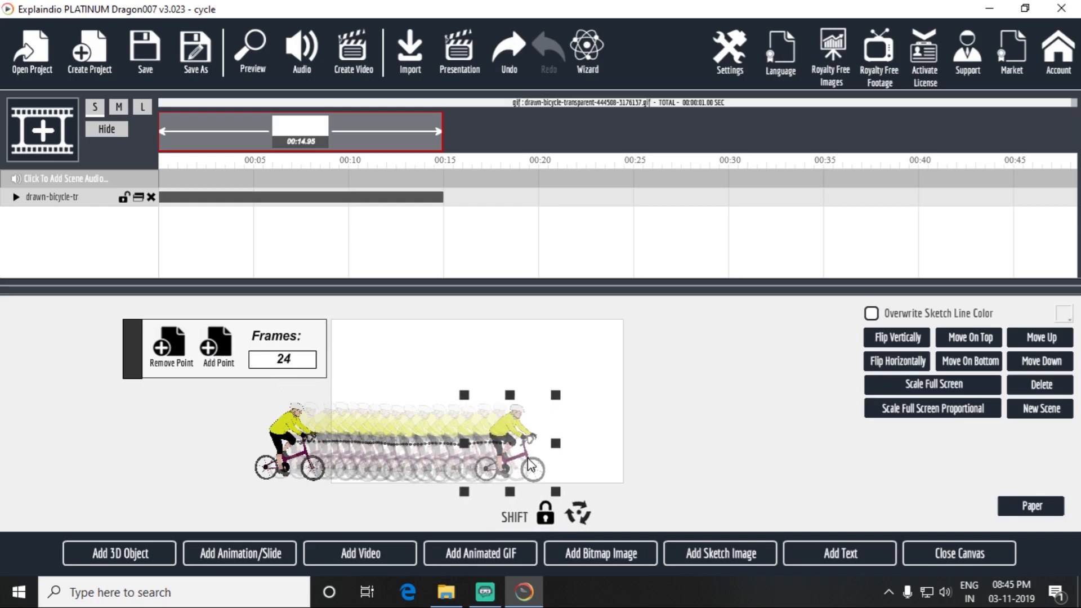
{"action": "left_click", "coordinate": [213, 347]}
{"action": "left_click_drag", "start_coordinate": [537, 482], "coordinate": [545, 466]}
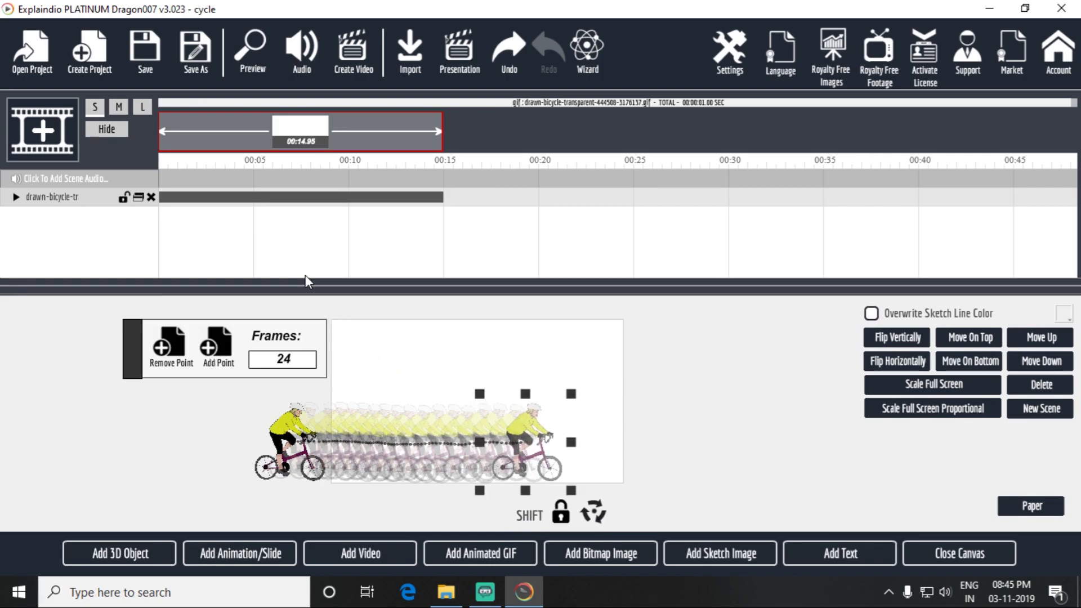
{"action": "left_click", "coordinate": [250, 60]}
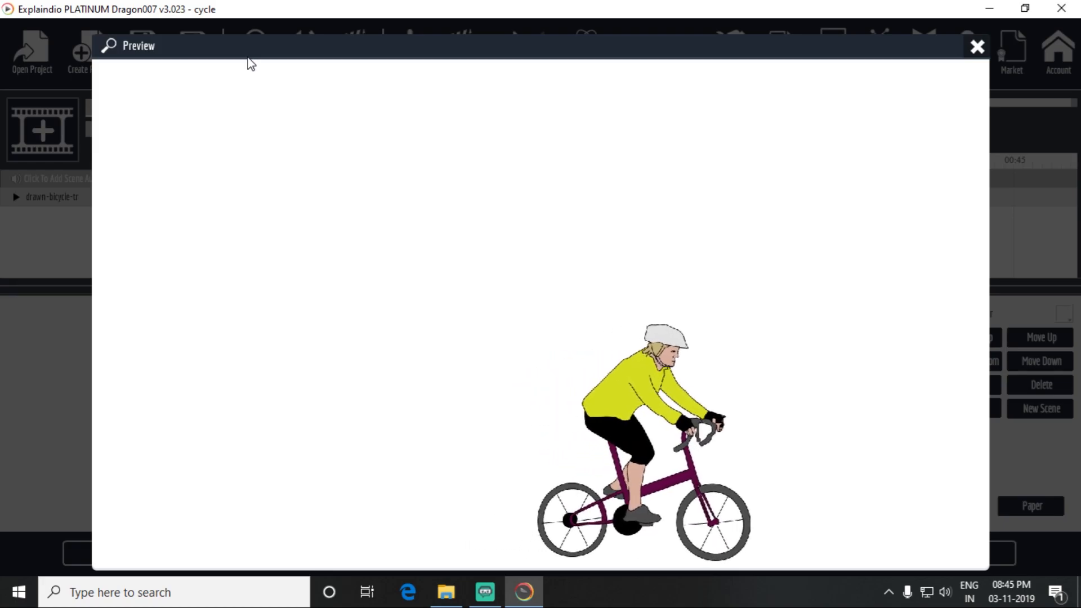
{"action": "left_click", "coordinate": [977, 46]}
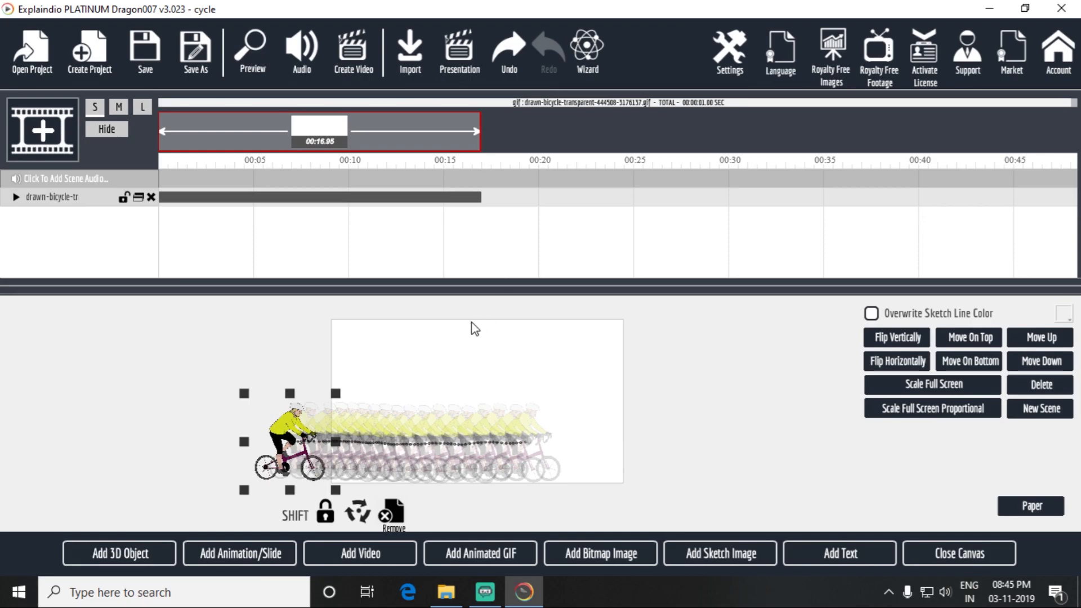
- Continue the path from its last point with level 24-frame motion points up to the canvas's right edge
{"action": "left_click", "coordinate": [539, 451]}
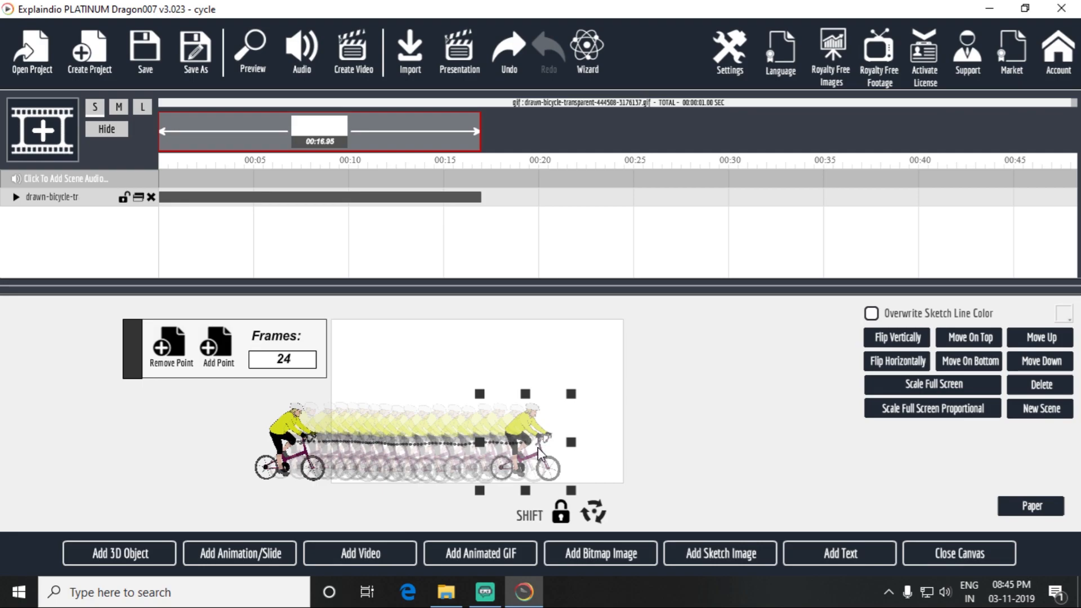
{"action": "left_click_drag", "start_coordinate": [505, 431], "coordinate": [584, 471]}
{"action": "left_click", "coordinate": [216, 363]}
{"action": "left_click", "coordinate": [227, 362]}
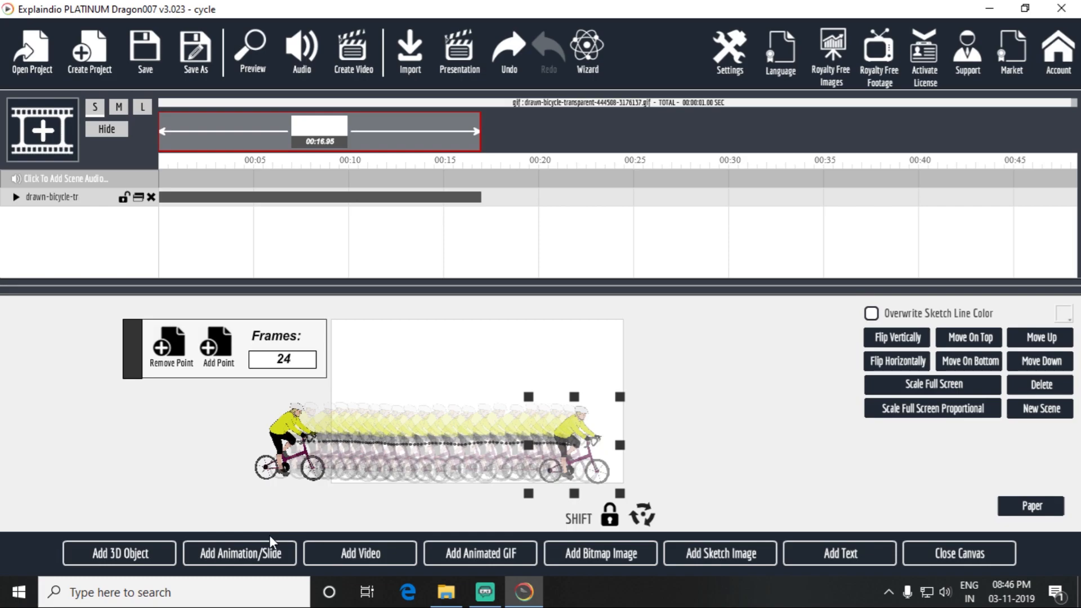
{"action": "left_click", "coordinate": [213, 355]}
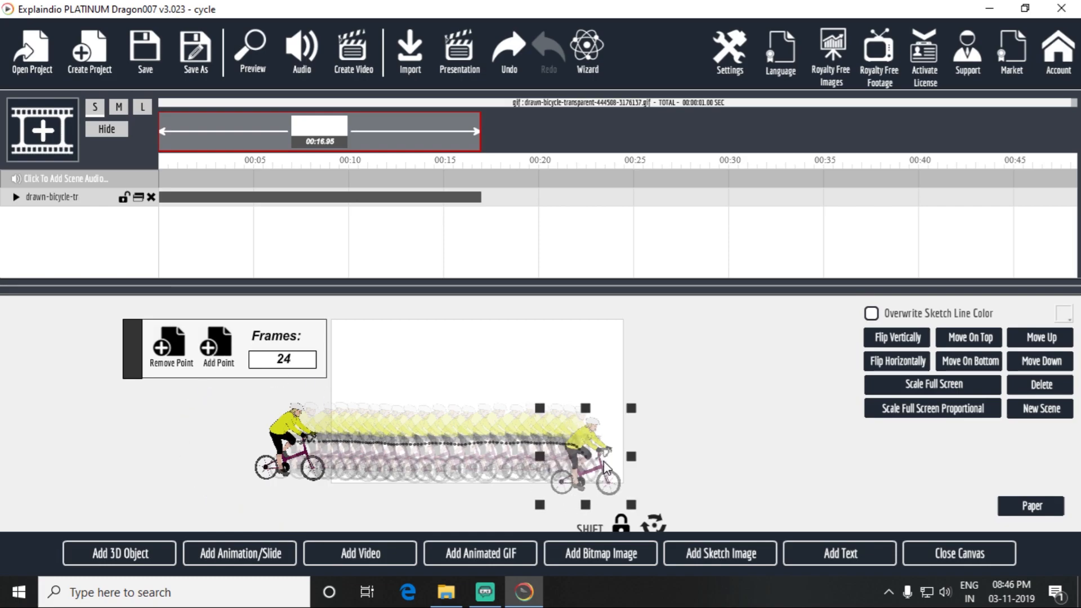
{"action": "left_click_drag", "start_coordinate": [603, 470], "coordinate": [603, 458]}
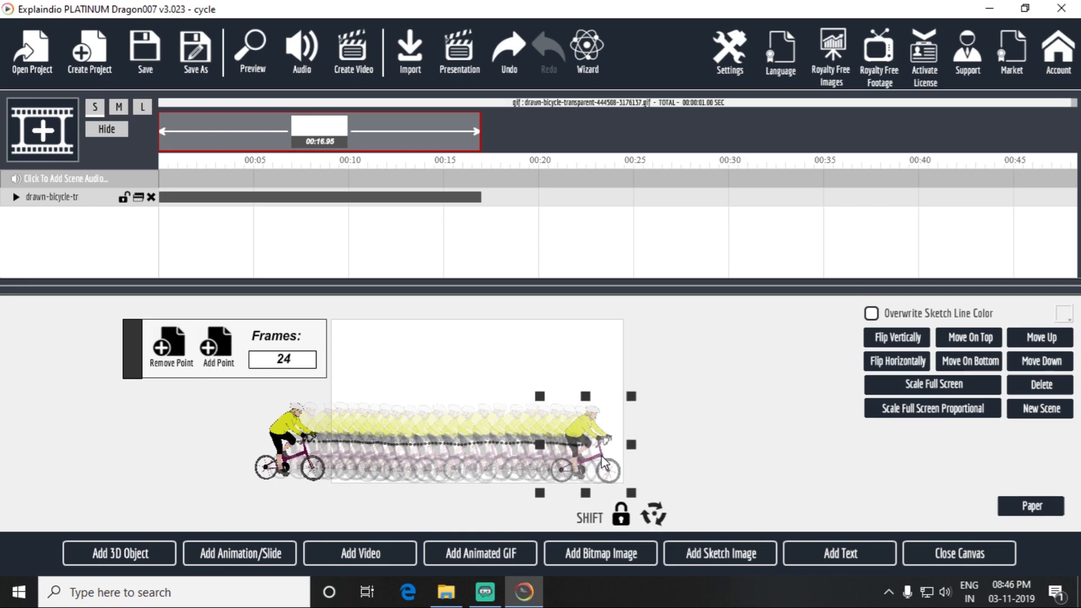
- Add three more level 24-frame motion points that carry the cyclist's path across the canvas's right edge
{"action": "left_click", "coordinate": [224, 355]}
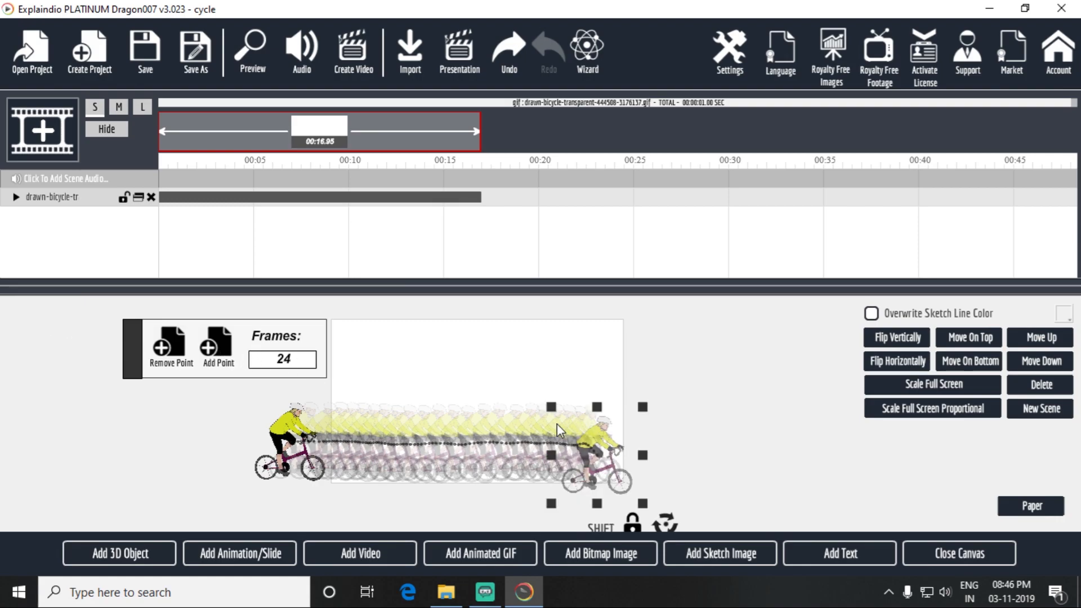
{"action": "left_click_drag", "start_coordinate": [602, 462], "coordinate": [612, 451]}
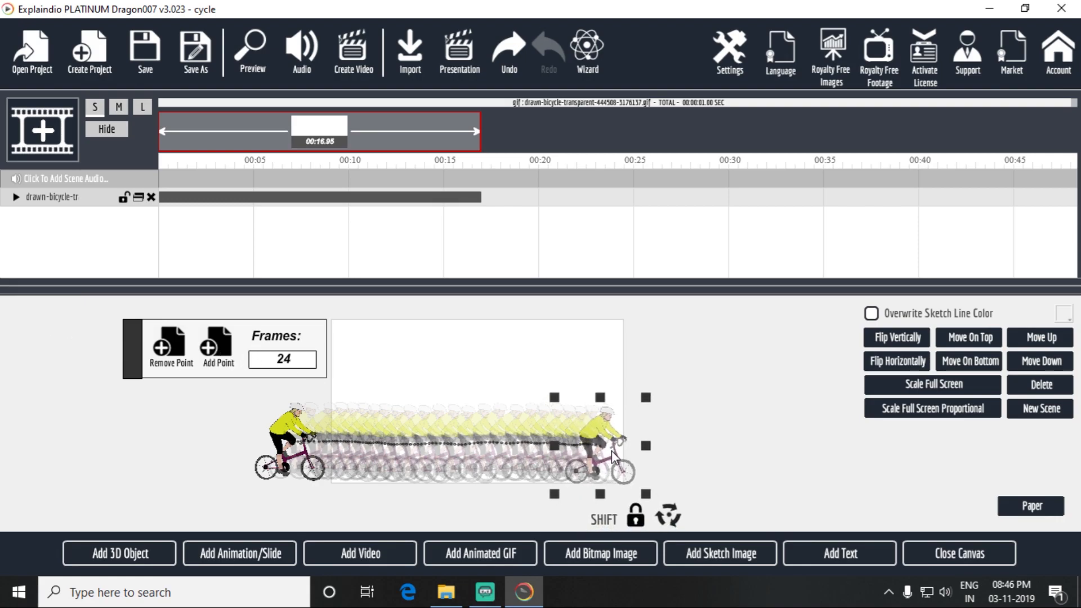
{"action": "left_click", "coordinate": [212, 351]}
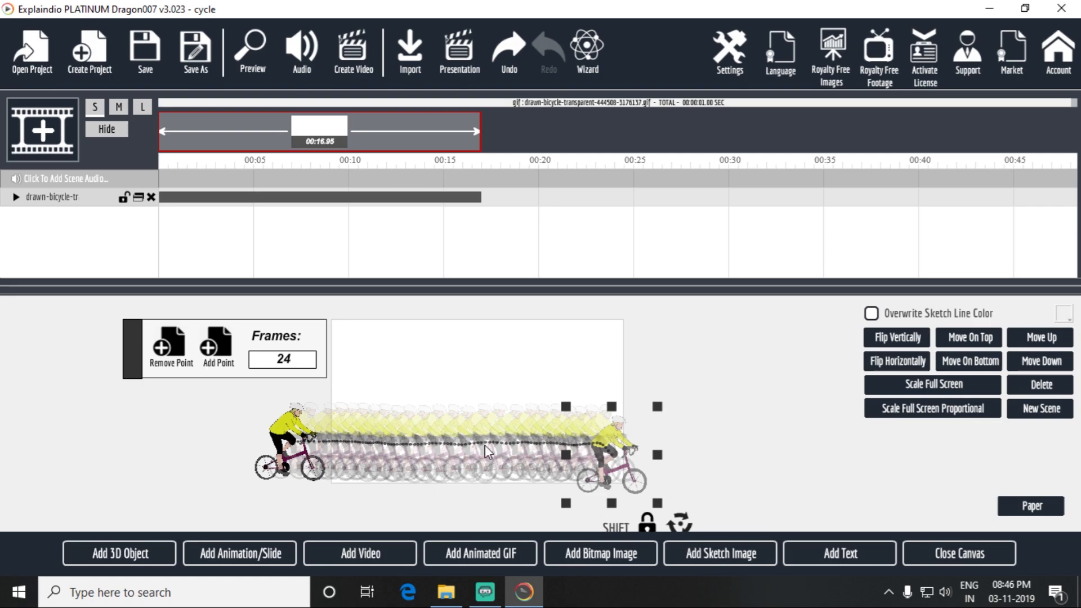
{"action": "left_click_drag", "start_coordinate": [613, 463], "coordinate": [615, 453]}
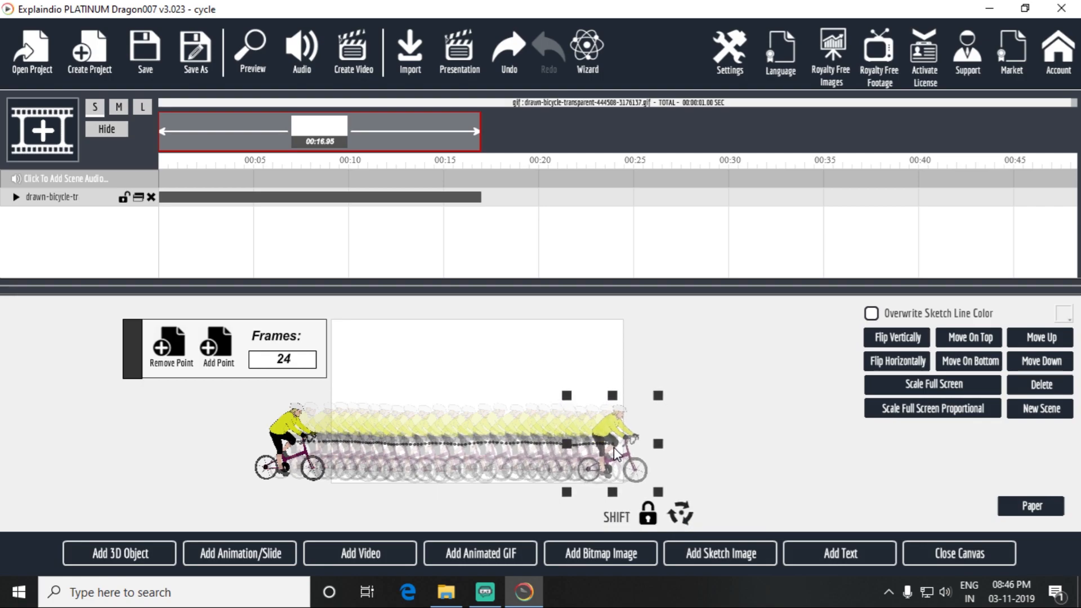
{"action": "left_click", "coordinate": [210, 351]}
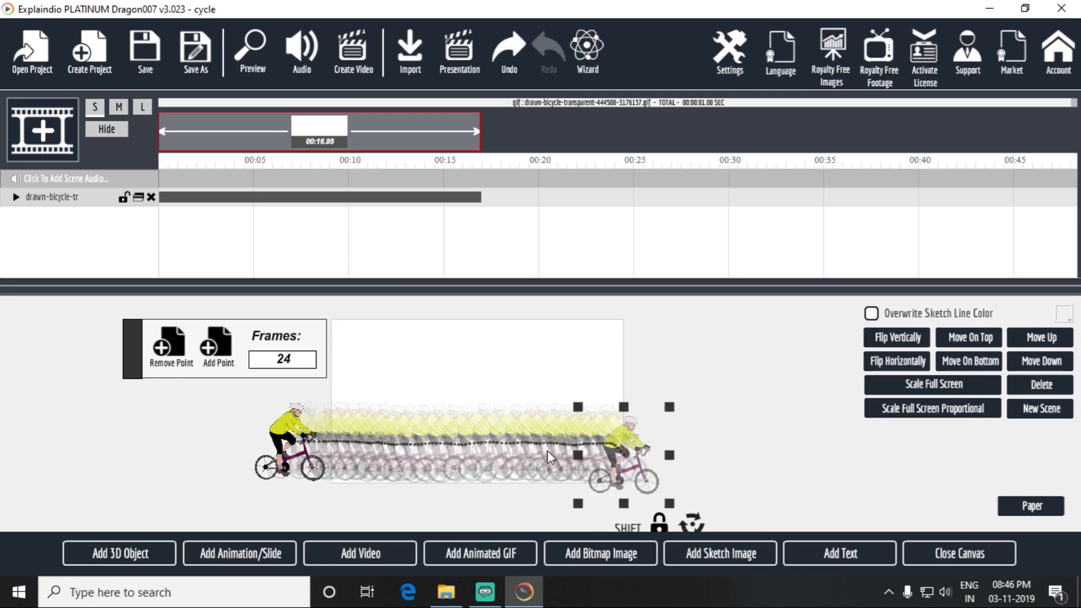
{"action": "left_click_drag", "start_coordinate": [649, 475], "coordinate": [651, 461]}
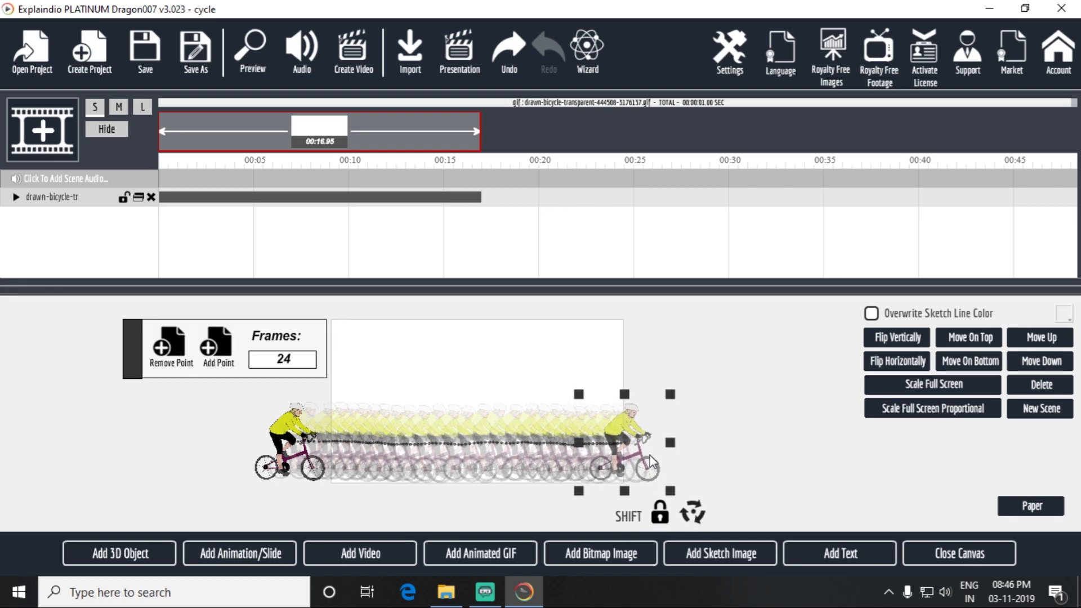
- Extend the cyclist's path beyond the canvas's right edge with three more level 24-frame points and preview the ride
{"action": "left_click", "coordinate": [208, 350]}
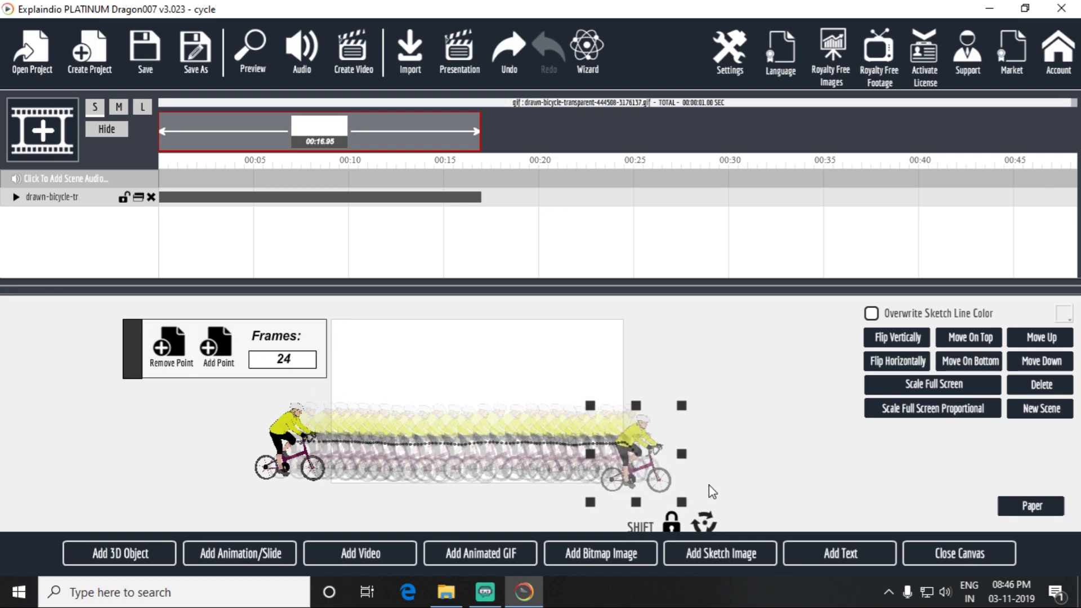
{"action": "left_click_drag", "start_coordinate": [663, 461], "coordinate": [664, 450]}
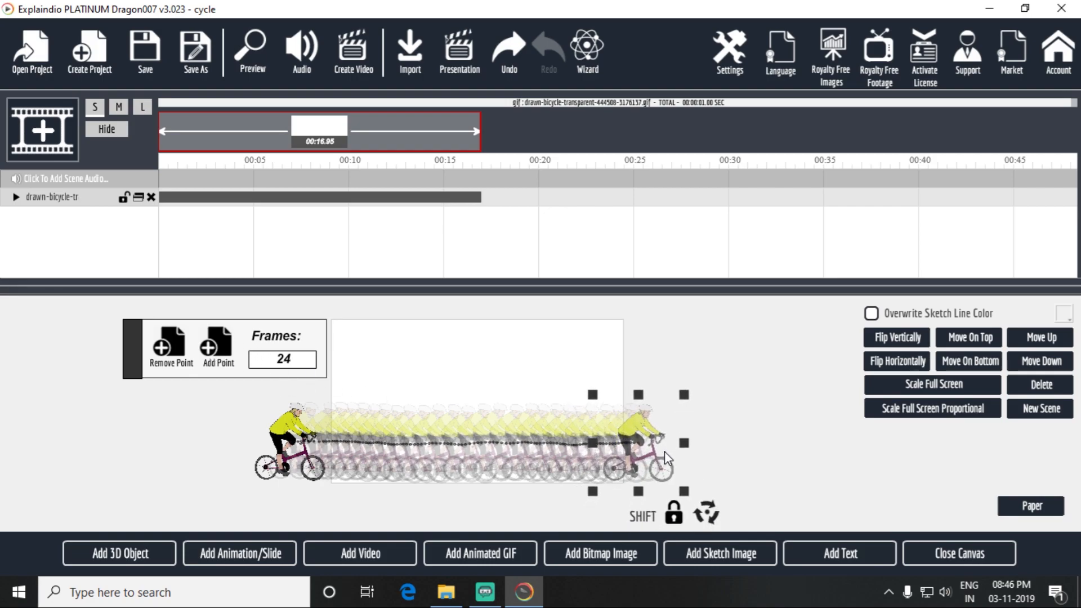
{"action": "left_click", "coordinate": [209, 349]}
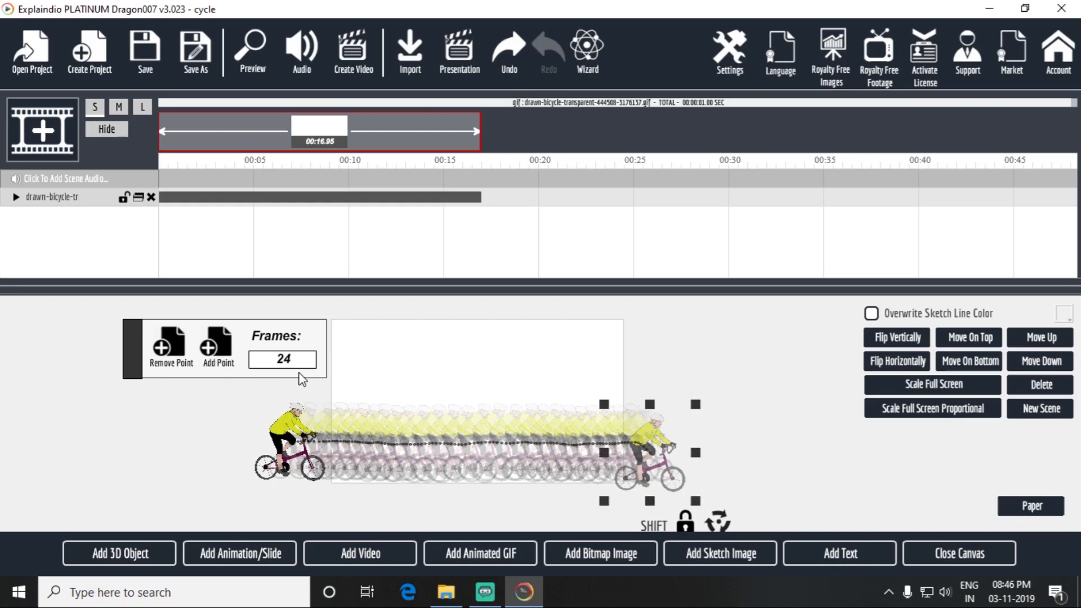
{"action": "left_click_drag", "start_coordinate": [689, 474], "coordinate": [688, 465]}
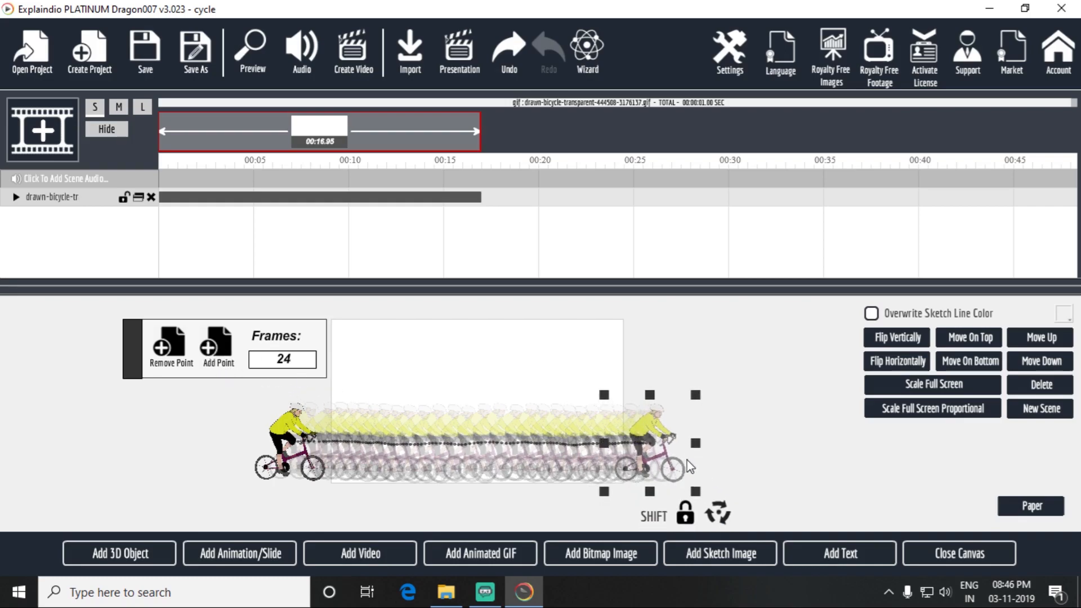
{"action": "left_click", "coordinate": [216, 354]}
{"action": "left_click_drag", "start_coordinate": [681, 481], "coordinate": [684, 469]}
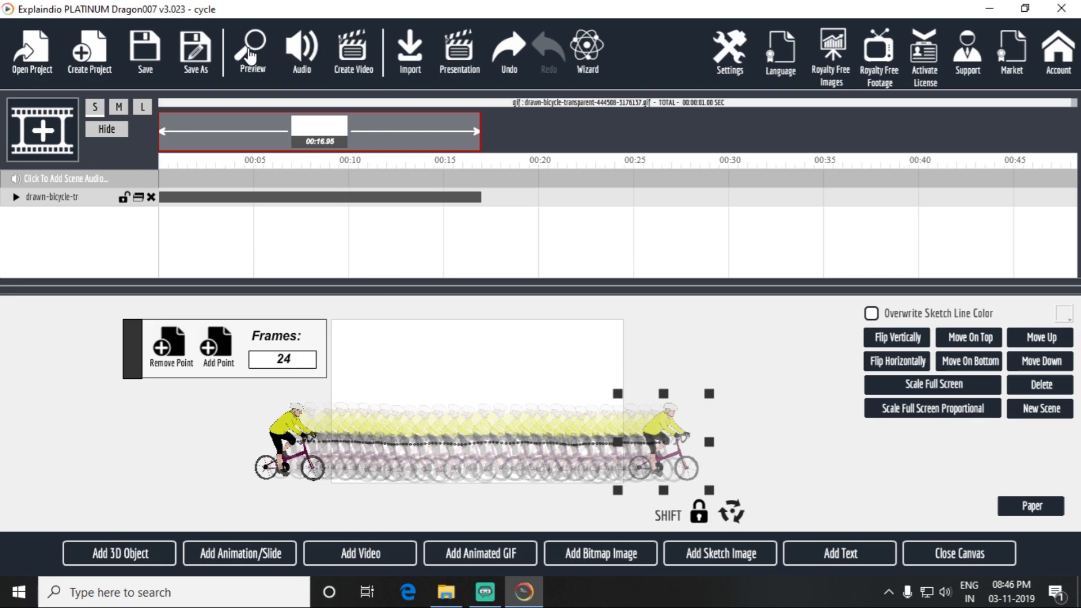
{"action": "left_click", "coordinate": [251, 57]}
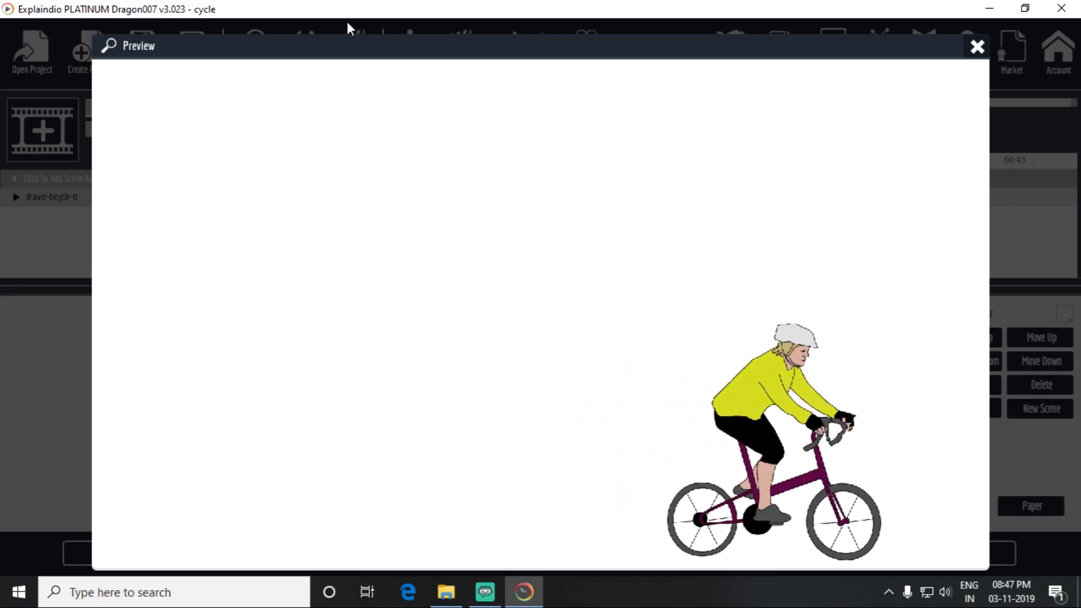
{"action": "left_click", "coordinate": [977, 47]}
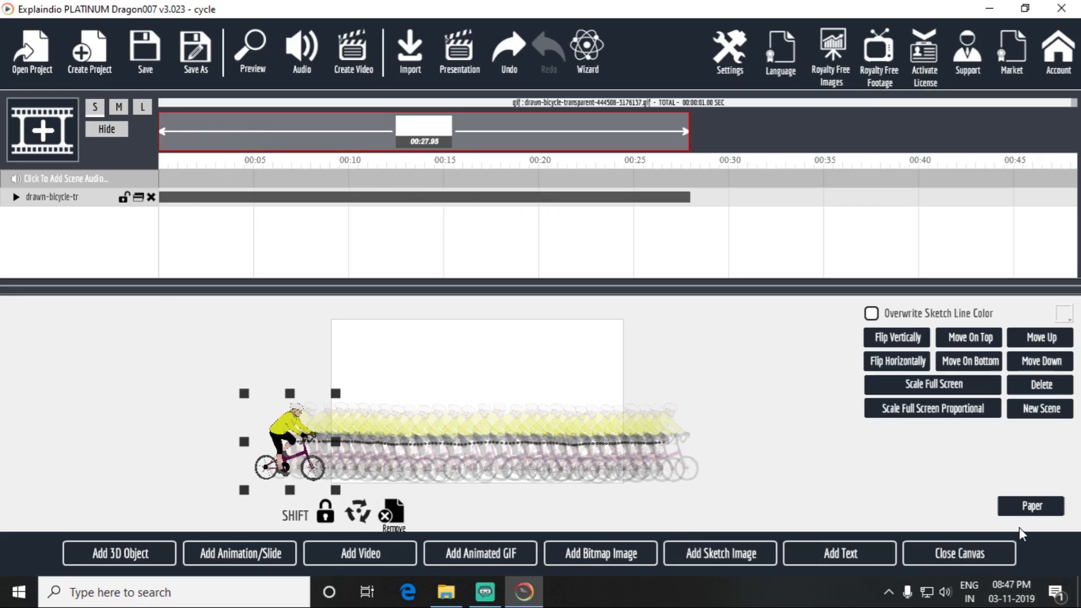
- Close the canvas and raise the cyclist GIF's play length to 451 and further to 500 frames, previewing the ride at each length
{"action": "left_click", "coordinate": [968, 564]}
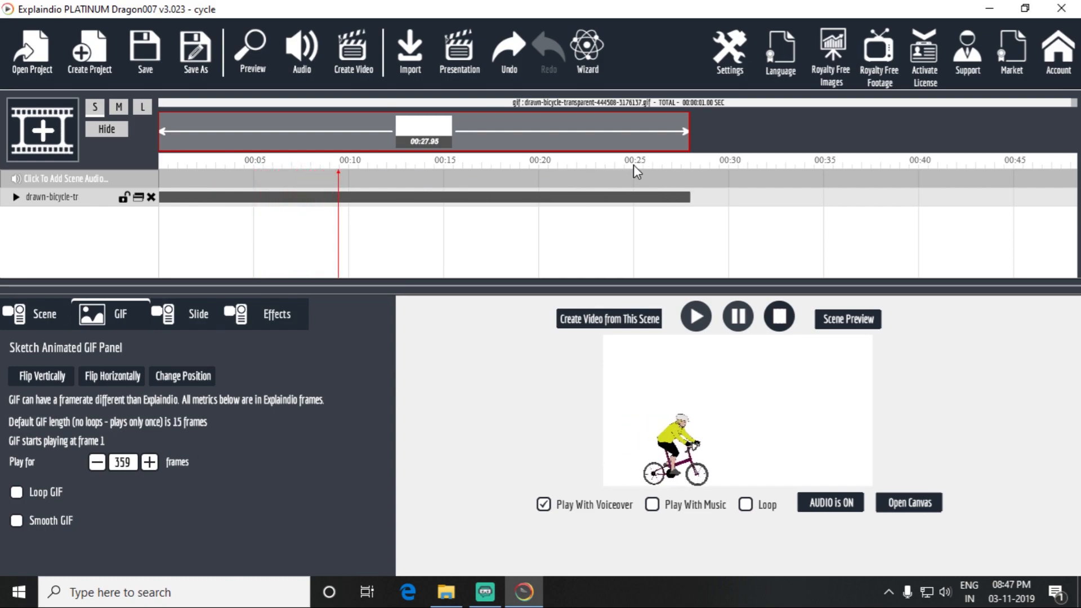
{"action": "left_click", "coordinate": [149, 466]}
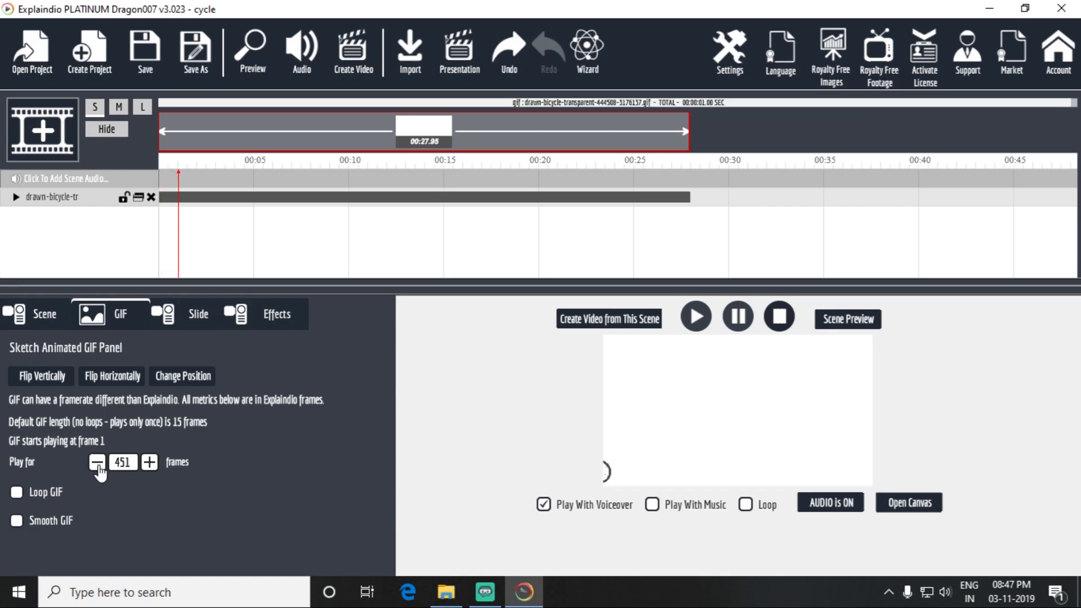
{"action": "left_click", "coordinate": [265, 63]}
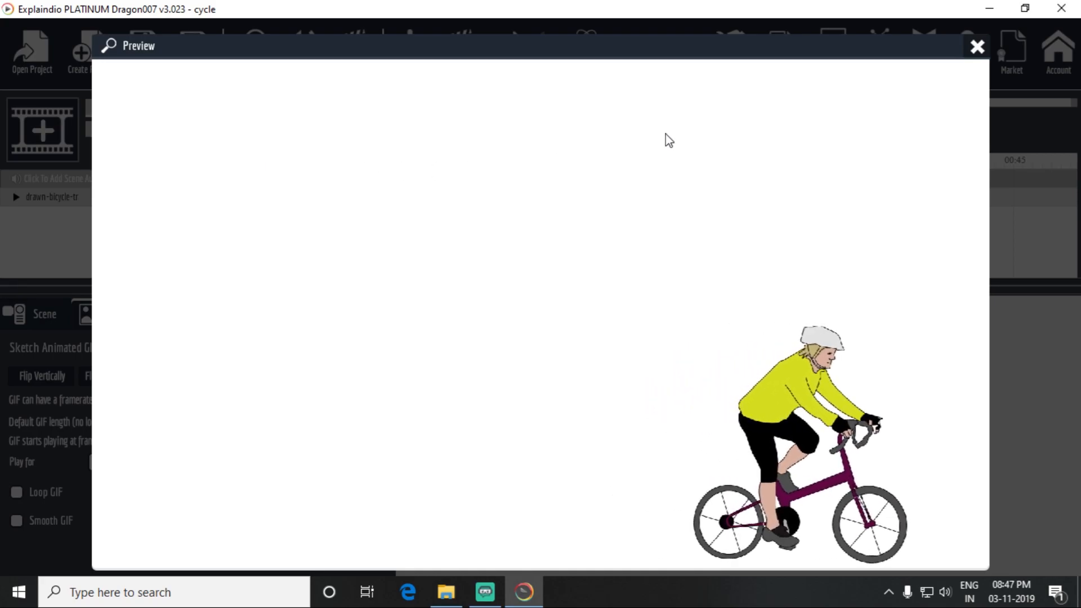
{"action": "left_click", "coordinate": [977, 46]}
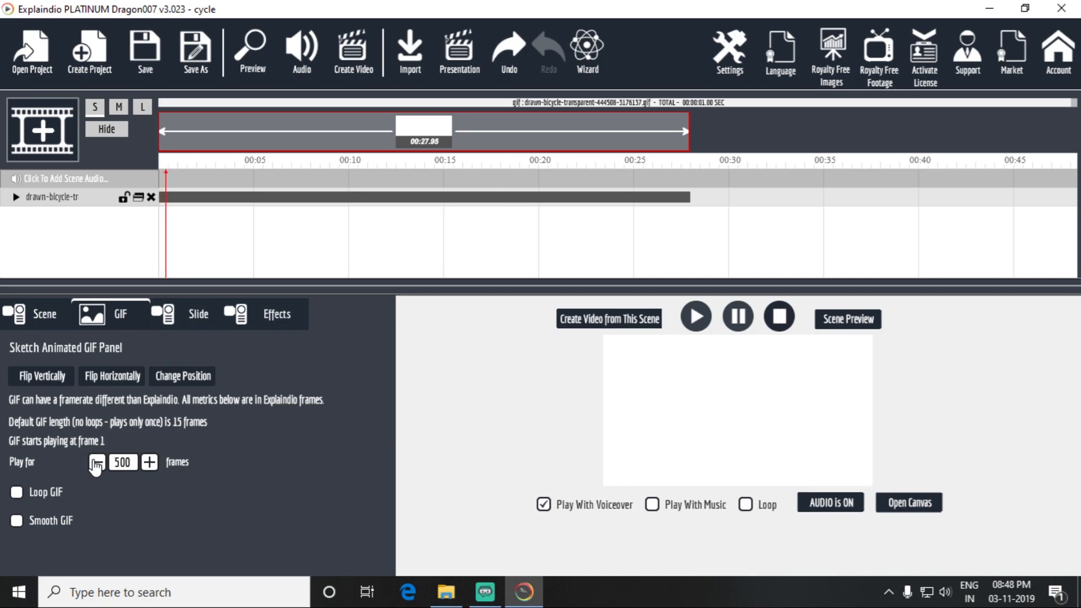
{"action": "left_click", "coordinate": [263, 63]}
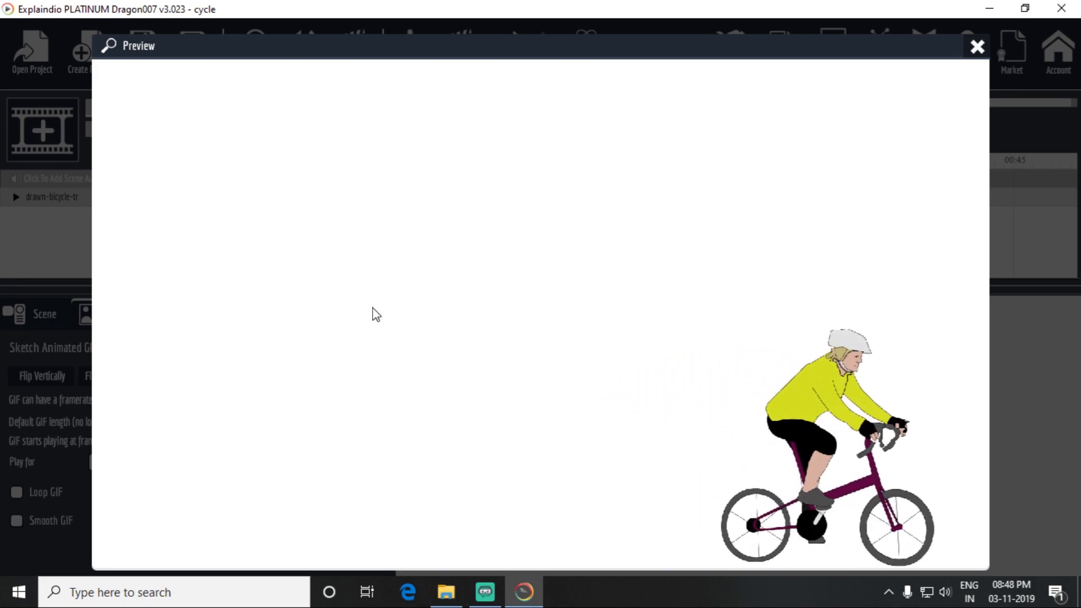
{"action": "left_click", "coordinate": [978, 48]}
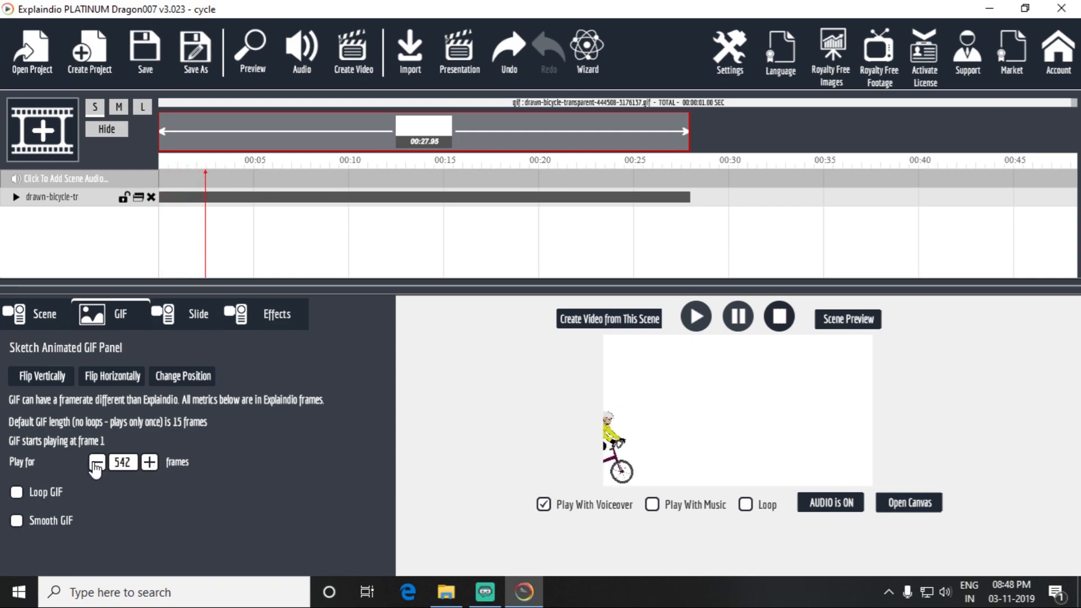
- Raise the GIF's play length to 542 and further to 560 frames, previewing the ride at each length
{"action": "left_click", "coordinate": [264, 49]}
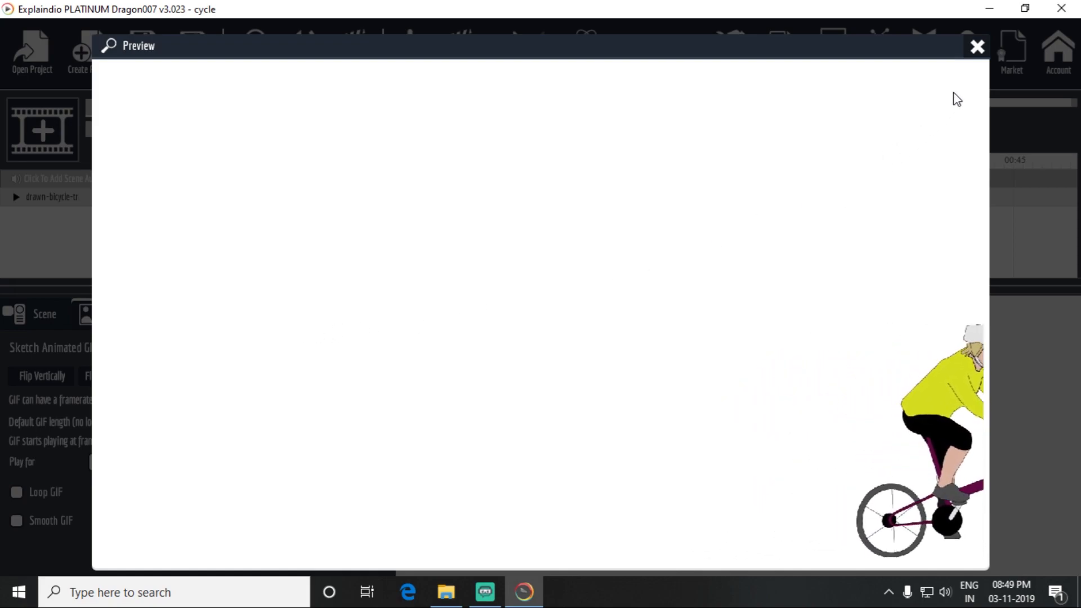
{"action": "left_click", "coordinate": [977, 47]}
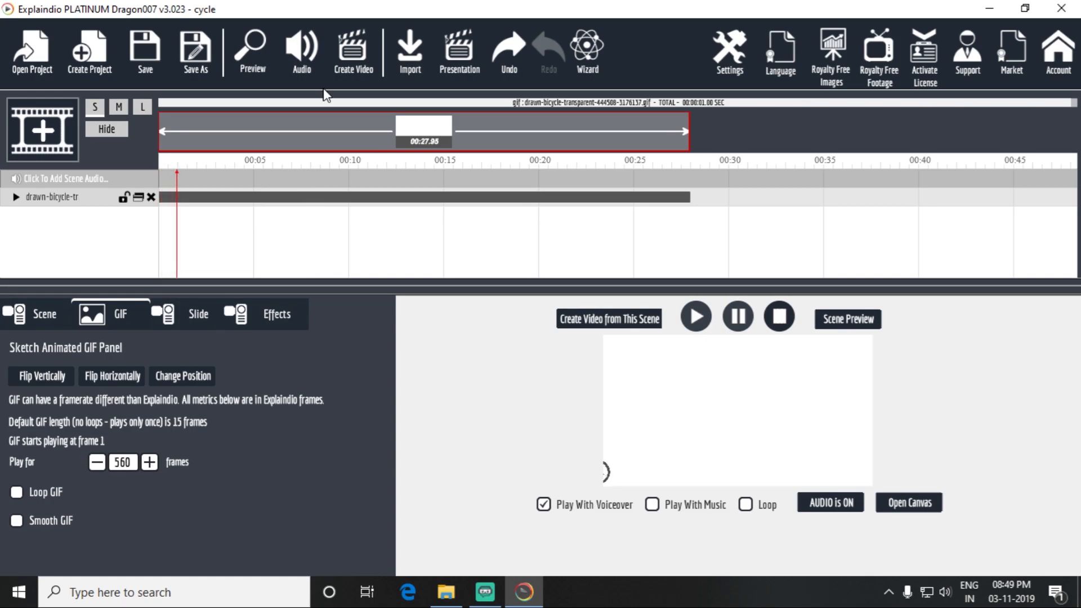
{"action": "left_click", "coordinate": [258, 53]}
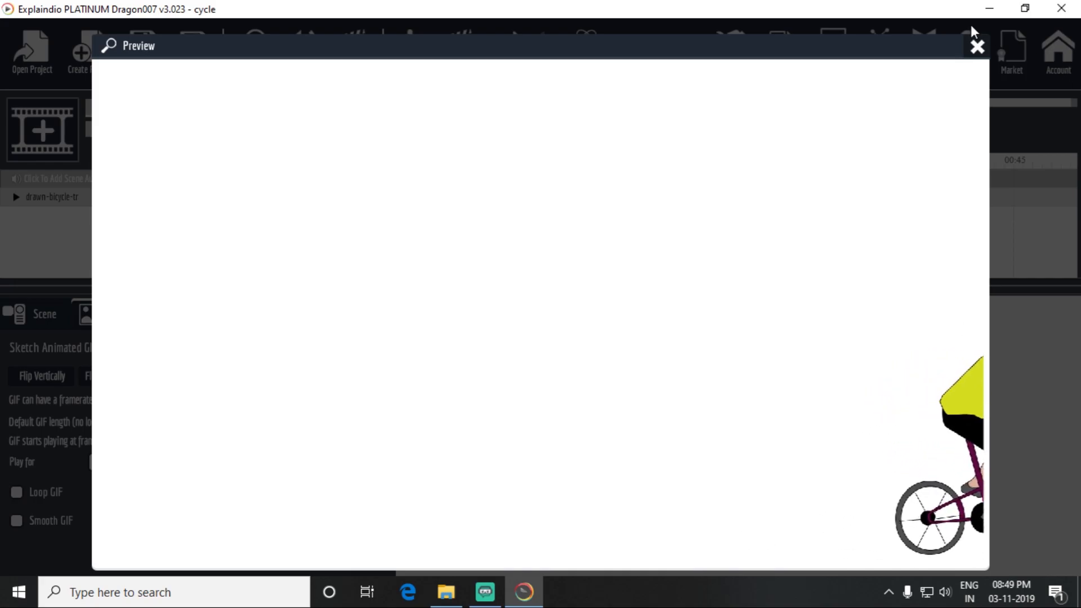
{"action": "left_click", "coordinate": [976, 47]}
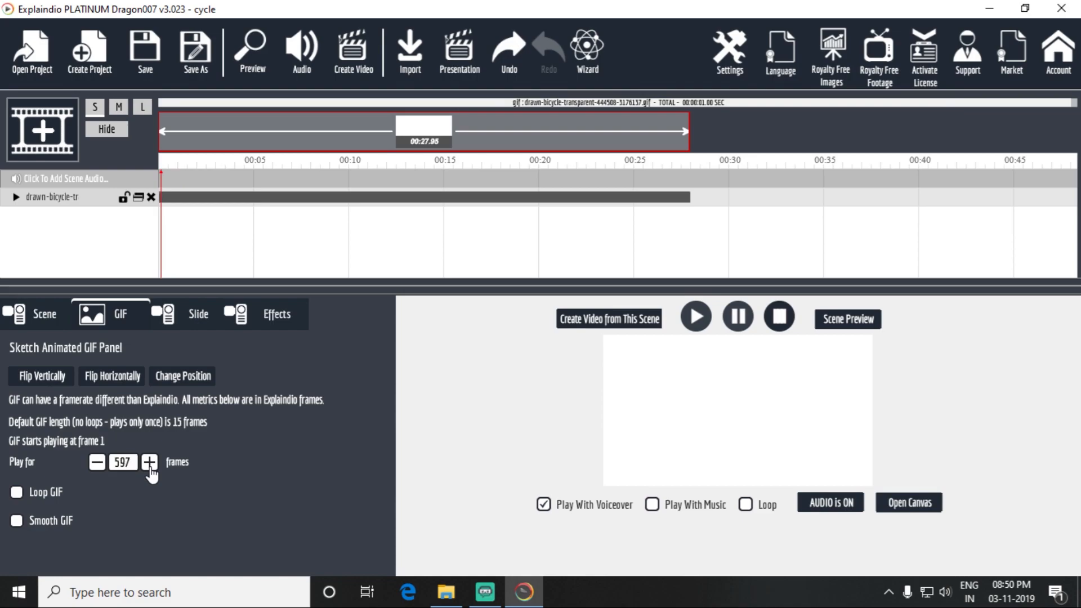
- Try a GIF play length of about 597 frames, extend it to 624 frames, and preview the ride at each length
{"action": "left_click", "coordinate": [256, 56]}
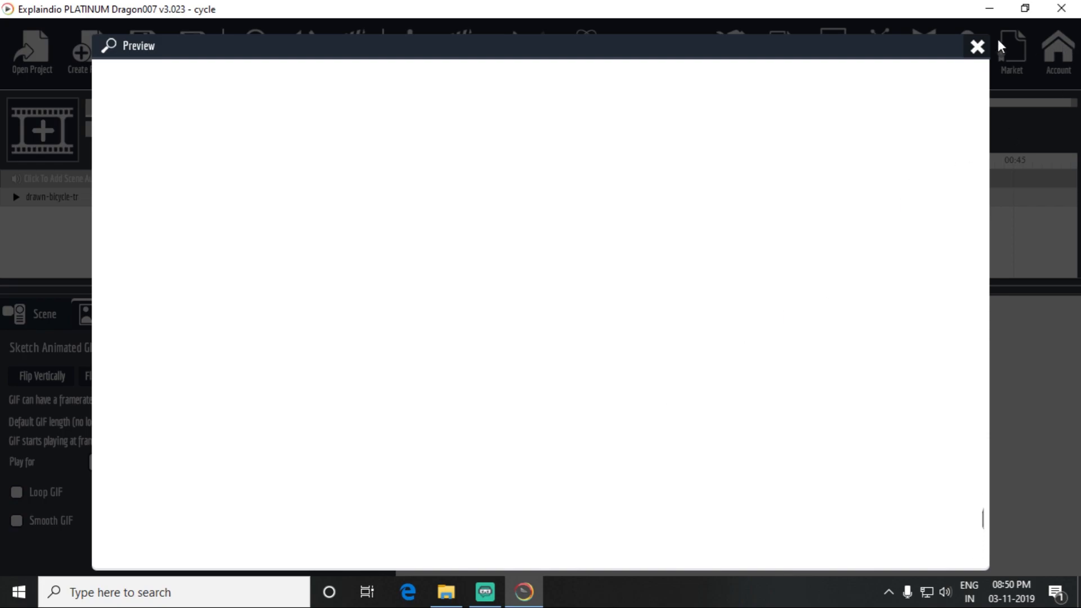
{"action": "left_click", "coordinate": [979, 50]}
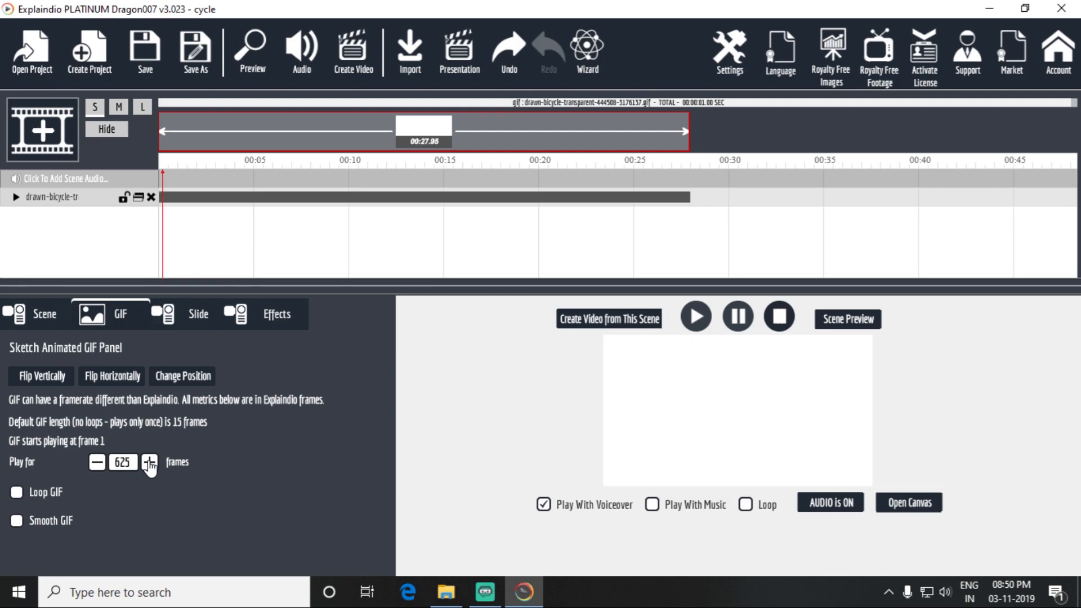
{"action": "left_click", "coordinate": [243, 56]}
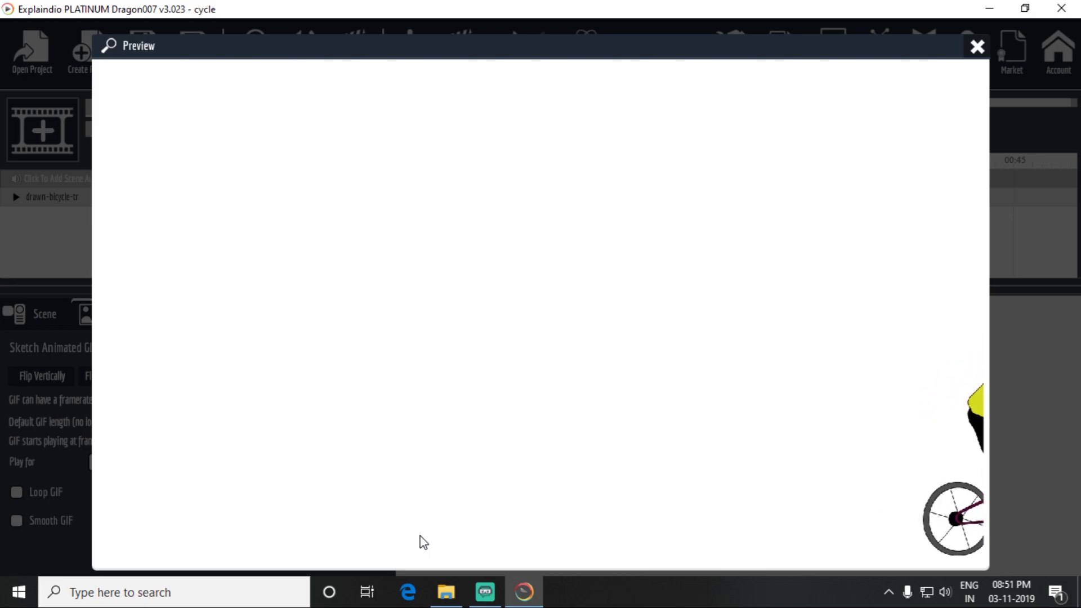
{"action": "left_click", "coordinate": [979, 46]}
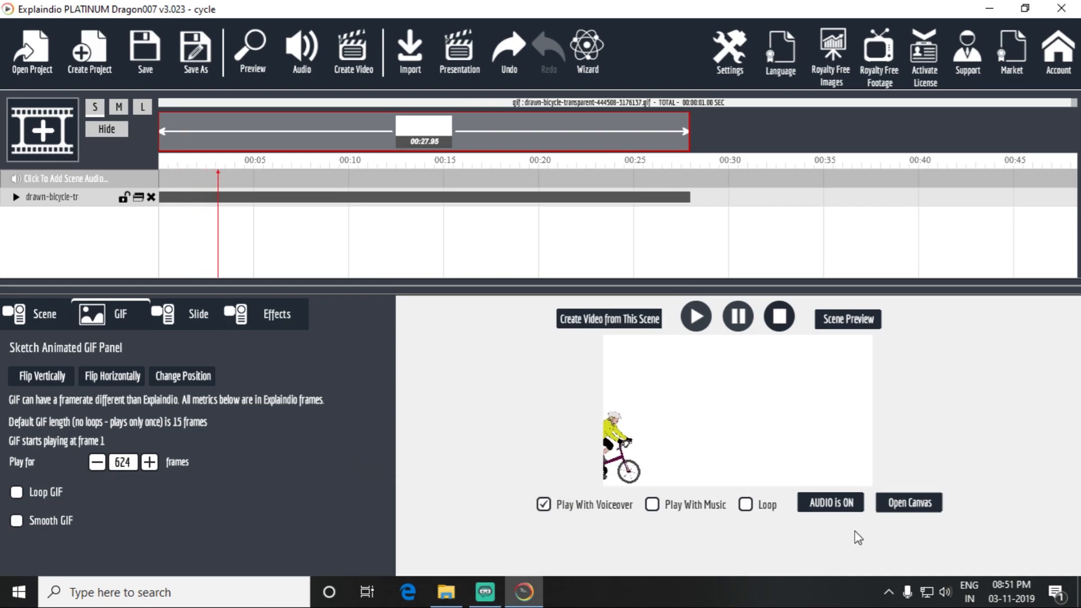
{"action": "left_click", "coordinate": [921, 510]}
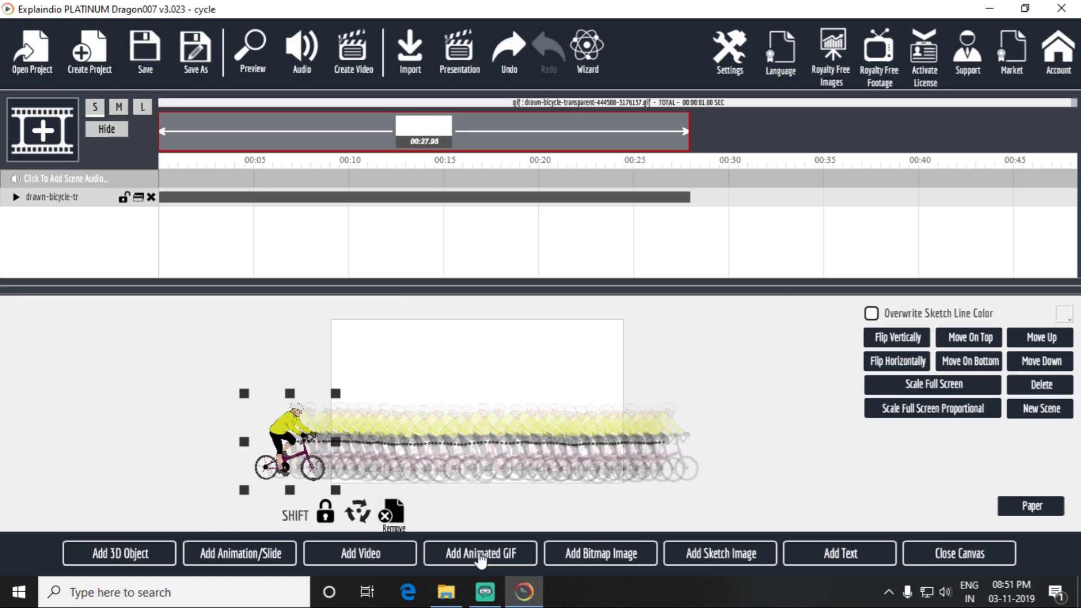
{"action": "left_click", "coordinate": [483, 554]}
{"action": "left_click", "coordinate": [216, 193]}
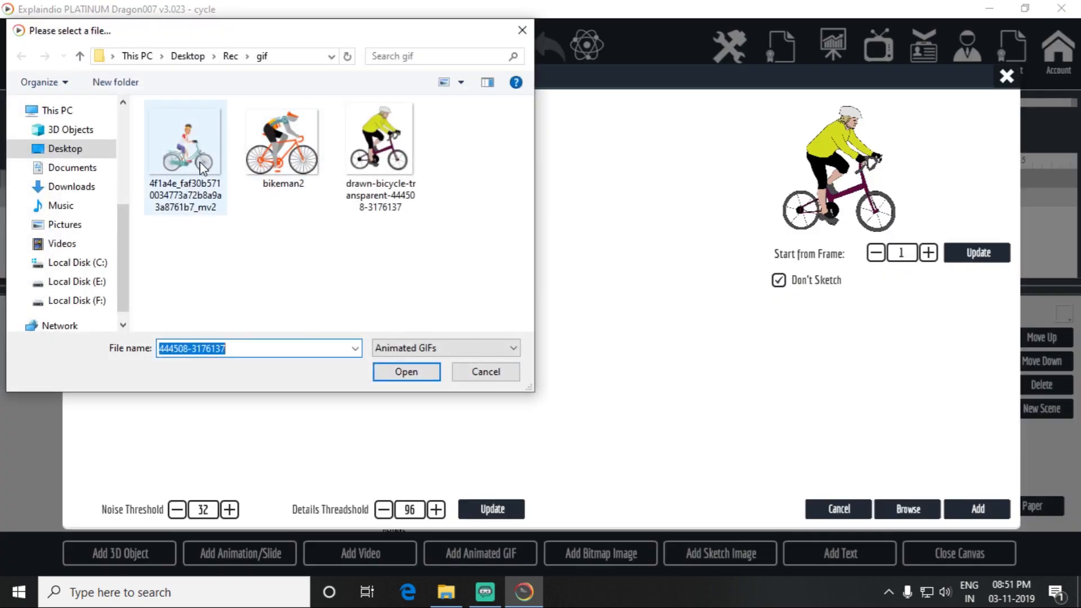
{"action": "left_click", "coordinate": [403, 373]}
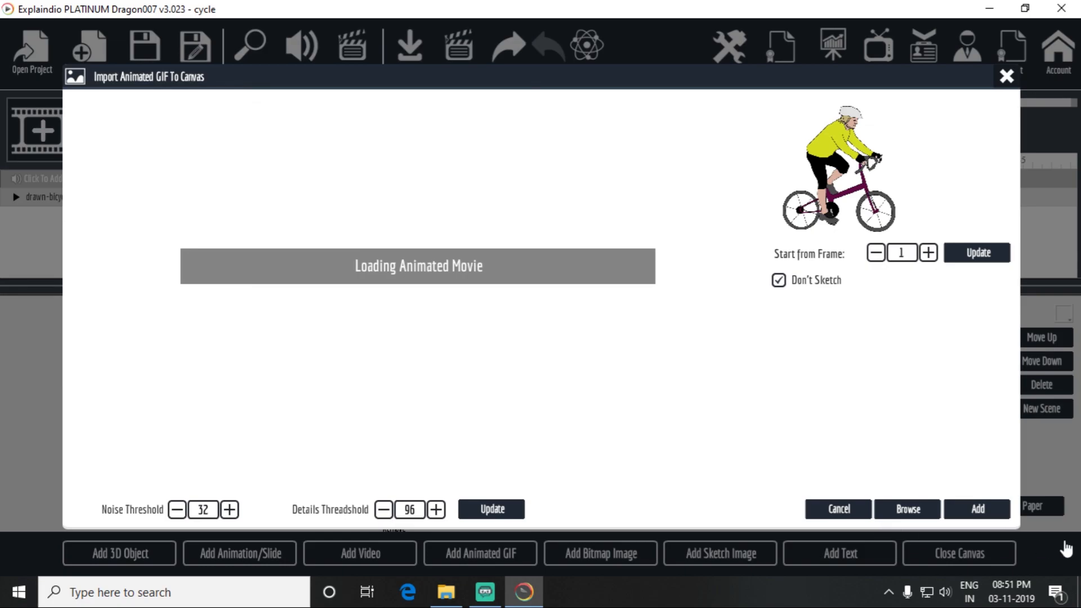
{"action": "left_click", "coordinate": [989, 513]}
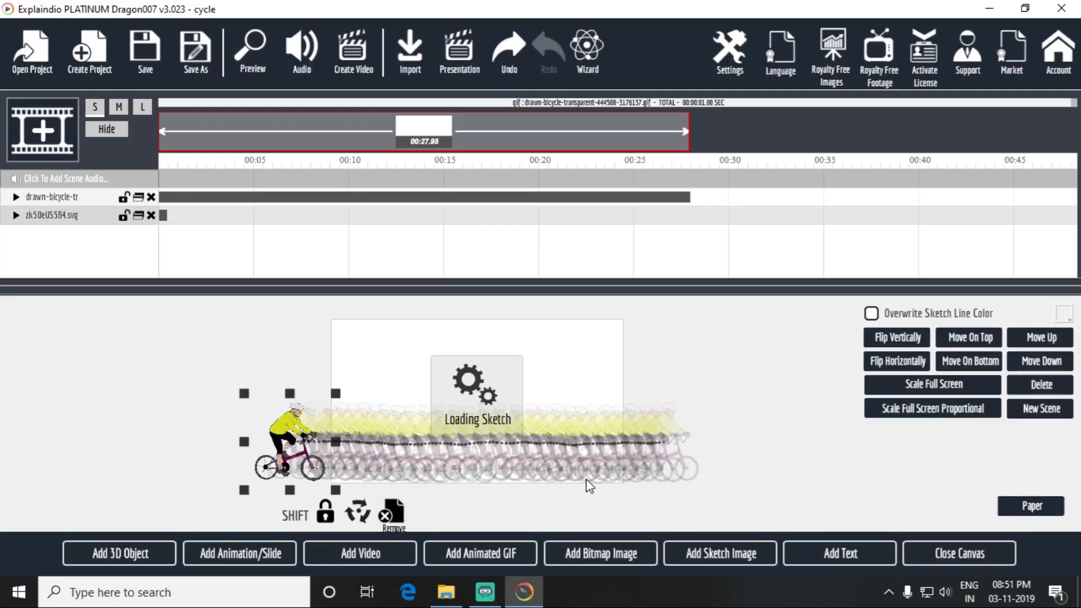
{"action": "left_click_drag", "start_coordinate": [470, 417], "coordinate": [266, 449]}
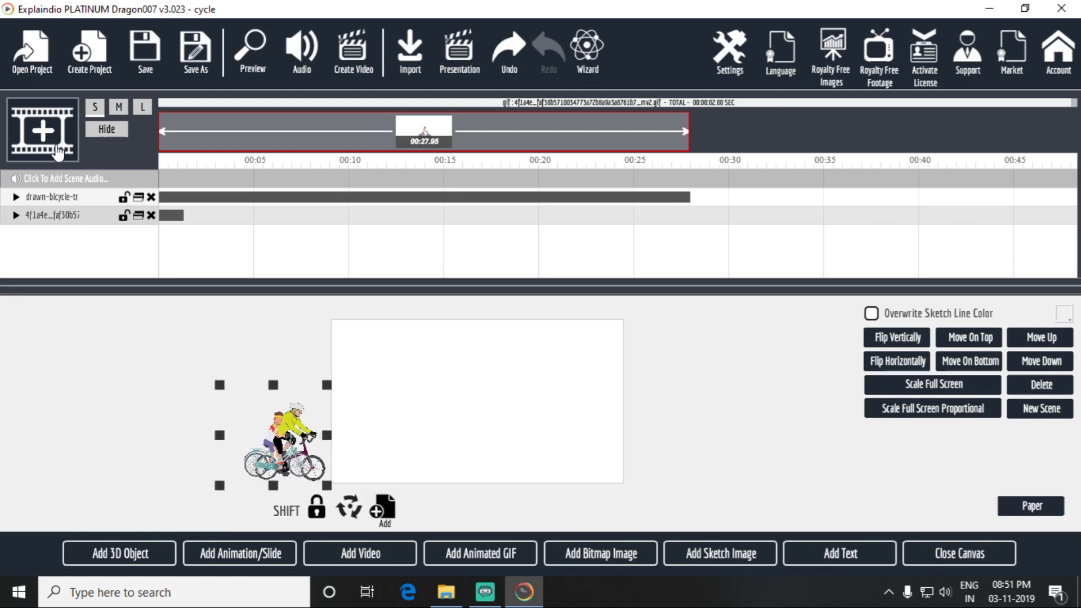
- Lock the drawn-bicycle-tr layer and shift the second cyclist GIF slightly to line its wheels up with the first cyclist's
{"action": "left_click", "coordinate": [96, 198]}
{"action": "left_click", "coordinate": [122, 197]}
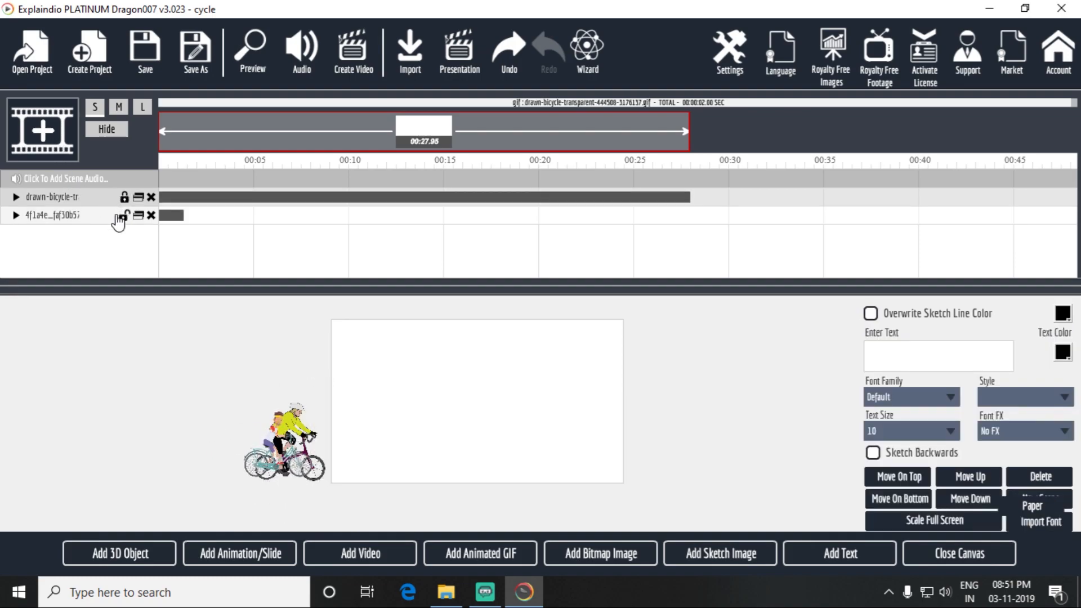
{"action": "left_click", "coordinate": [82, 217]}
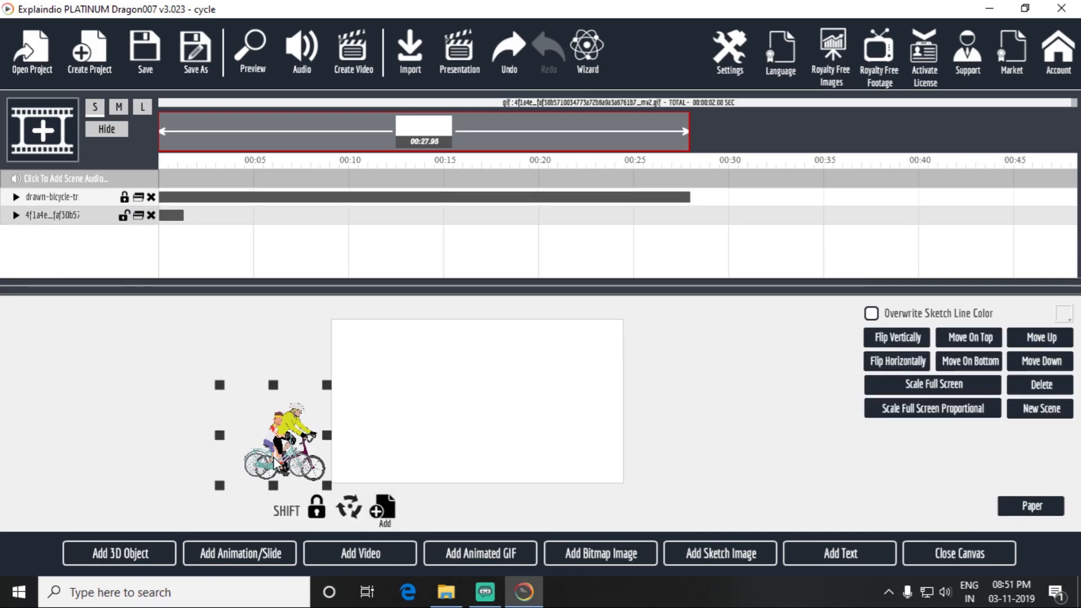
{"action": "left_click_drag", "start_coordinate": [273, 461], "coordinate": [276, 465]}
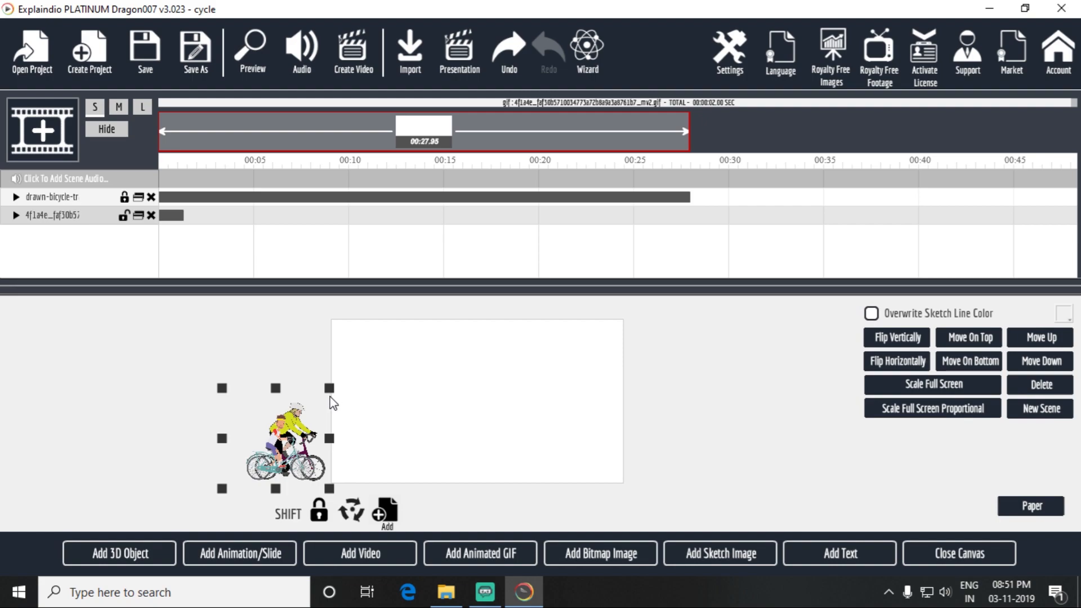
- Scale the second cyclist GIF up slightly in proportion and start its motion path with a point just ahead, previewing the result
{"action": "key", "text": "shift"}
{"action": "left_click_drag", "start_coordinate": [333, 392], "coordinate": [338, 378]}
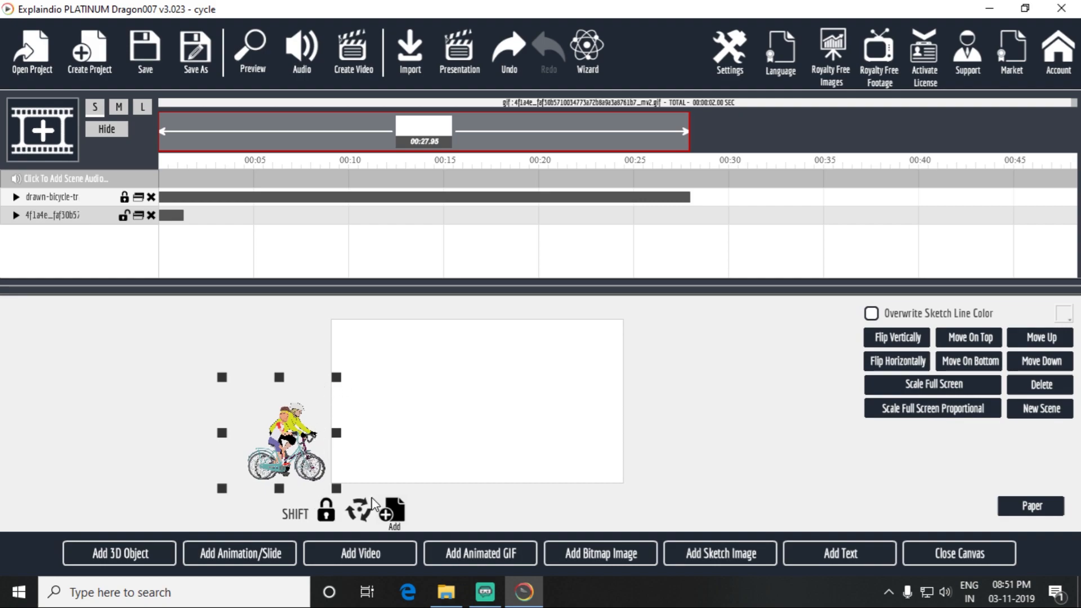
{"action": "left_click", "coordinate": [391, 509]}
{"action": "left_click_drag", "start_coordinate": [324, 450], "coordinate": [332, 468]}
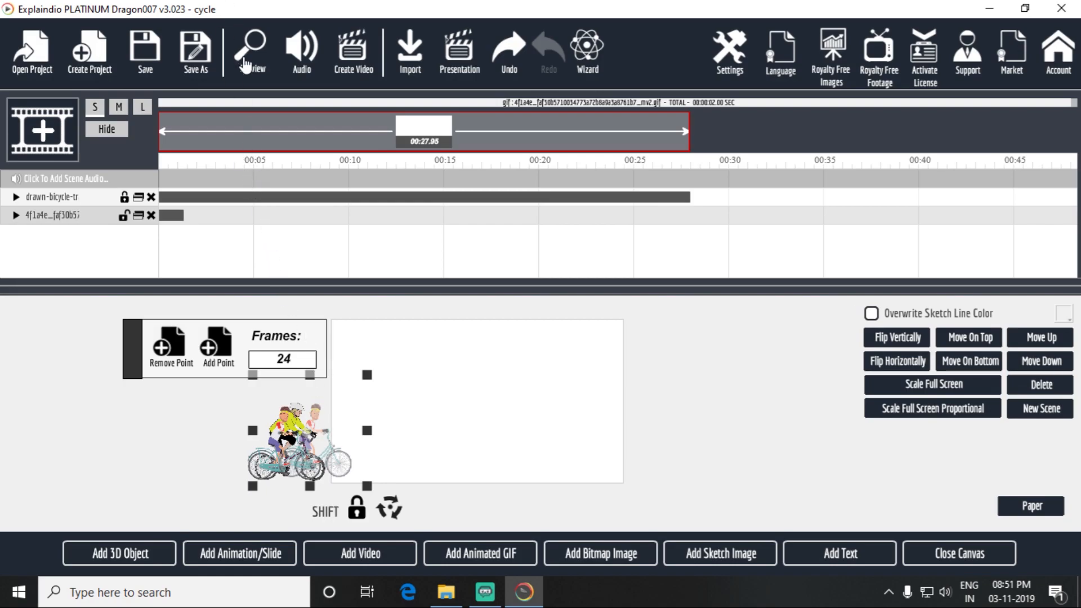
{"action": "left_click", "coordinate": [253, 56]}
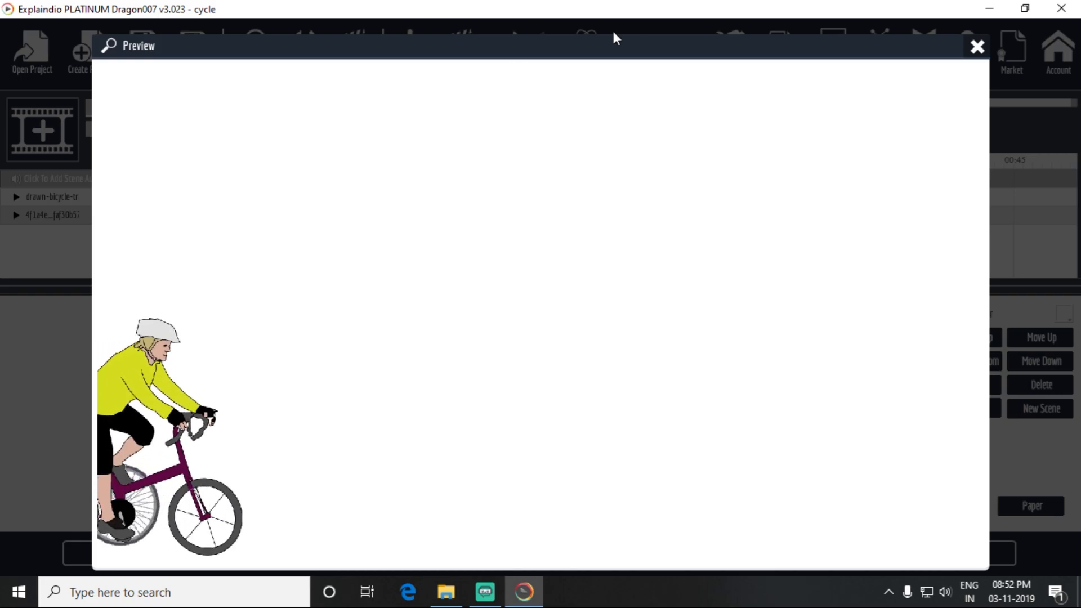
{"action": "left_click", "coordinate": [977, 50]}
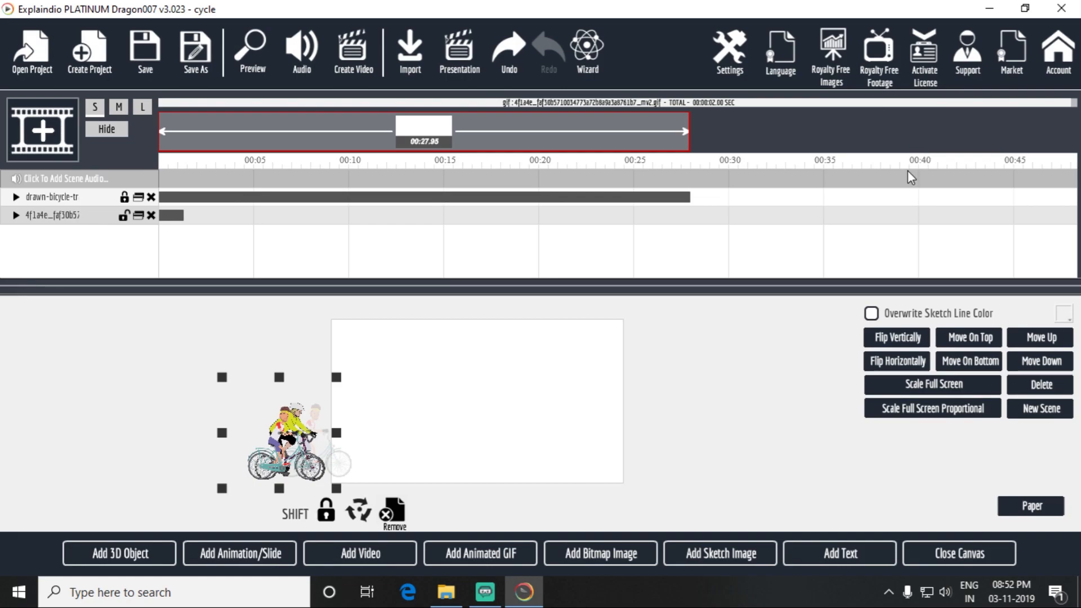
- Close the canvas, unlock the drawn-bicycle-tr layer, and extend the second cyclist GIF's play length to 527 frames
{"action": "left_click", "coordinate": [959, 553]}
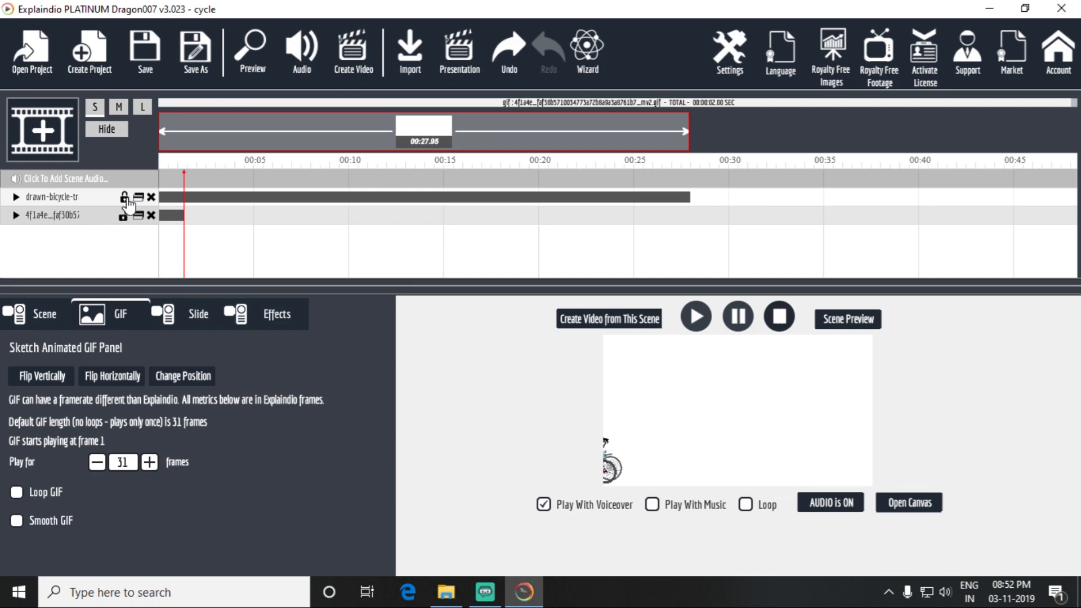
{"action": "left_click", "coordinate": [104, 201]}
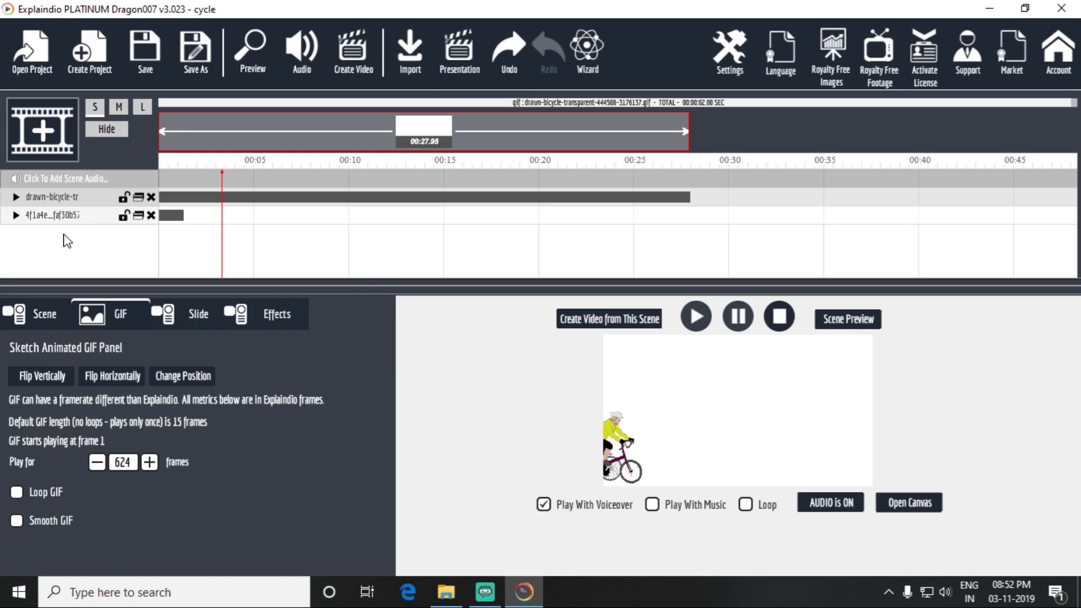
{"action": "left_click", "coordinate": [78, 221]}
{"action": "left_click", "coordinate": [149, 462]}
{"action": "left_click", "coordinate": [149, 462]}
{"action": "left_click", "coordinate": [149, 462]}
{"action": "left_click", "coordinate": [149, 462]}
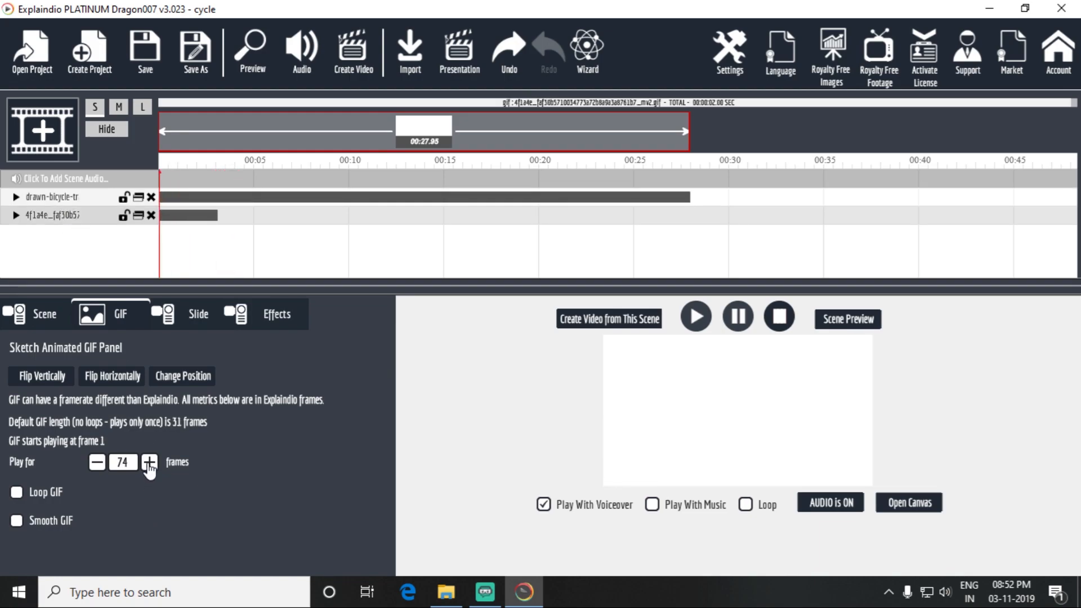
{"action": "left_click", "coordinate": [150, 463]}
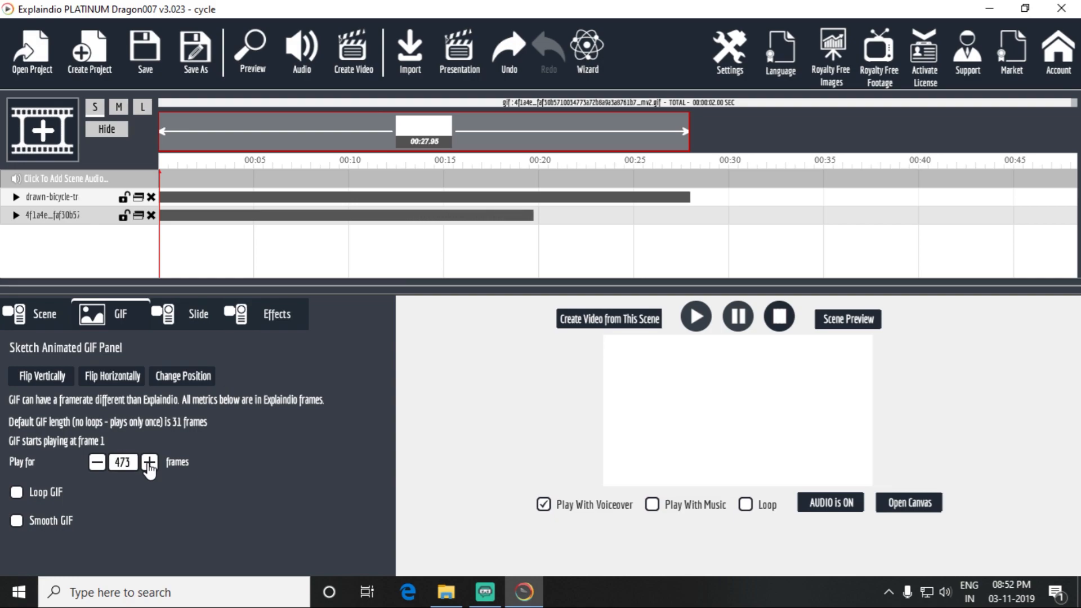
{"action": "left_click", "coordinate": [149, 462]}
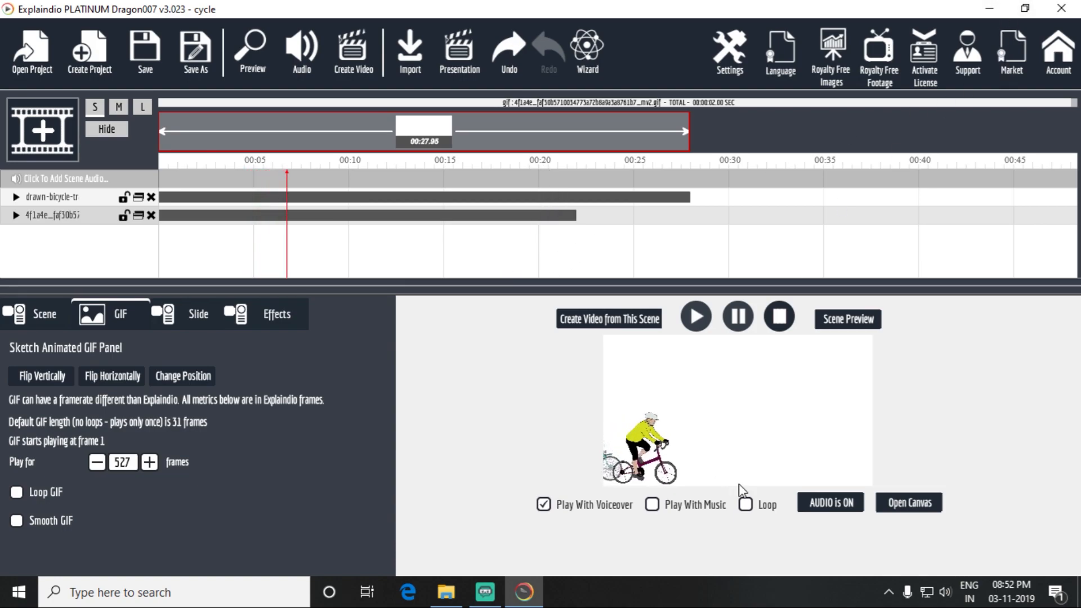
- Reopen the canvas and extend the second cyclist's motion path with closely spaced, level points across the canvas's left edge
{"action": "left_click", "coordinate": [915, 505]}
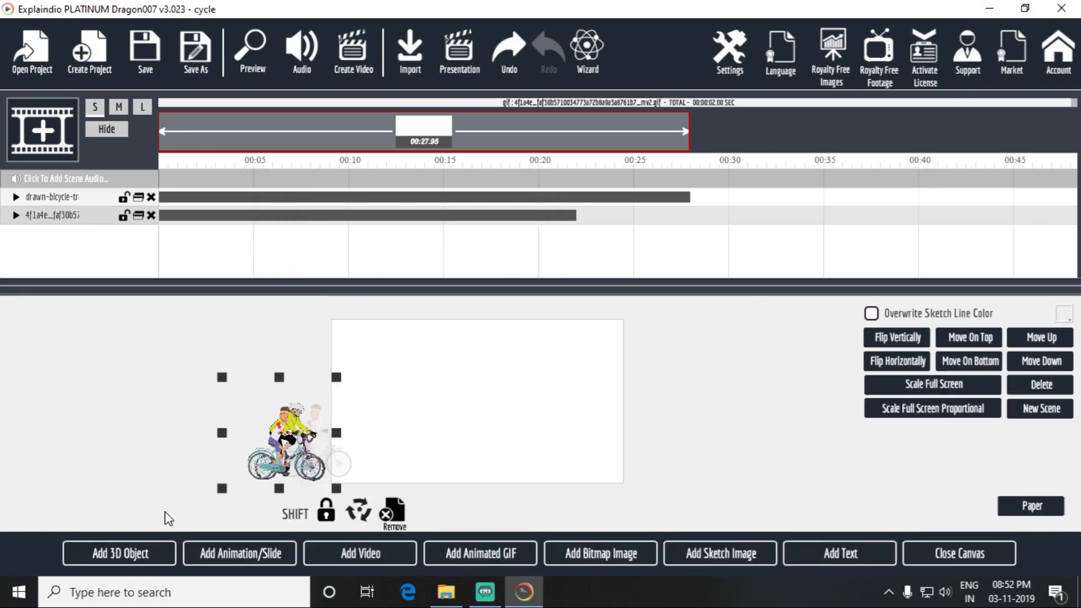
{"action": "left_click", "coordinate": [308, 425]}
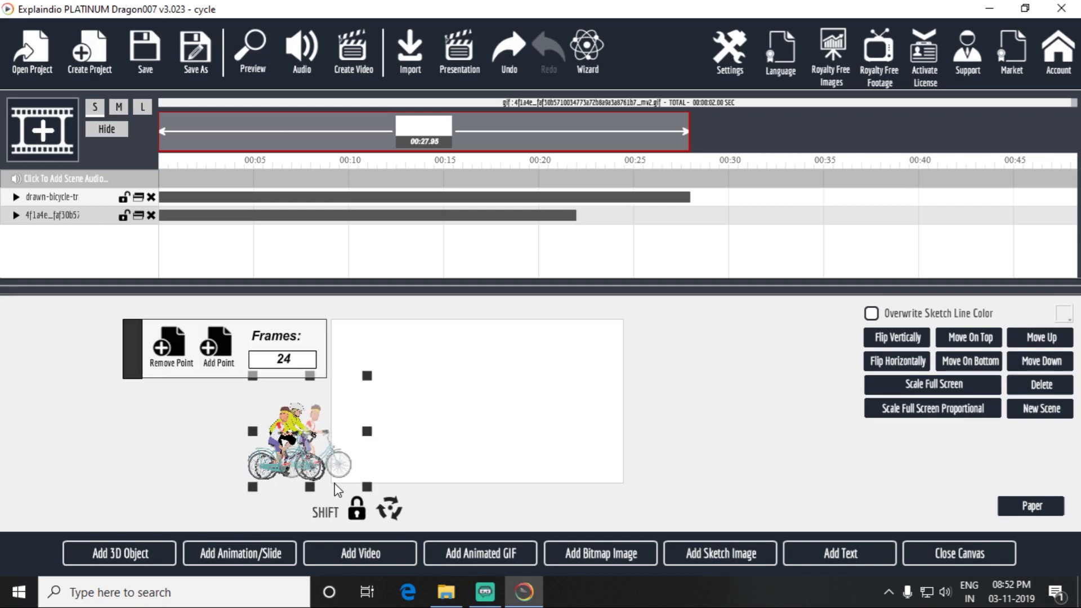
{"action": "left_click_drag", "start_coordinate": [327, 434], "coordinate": [350, 455]}
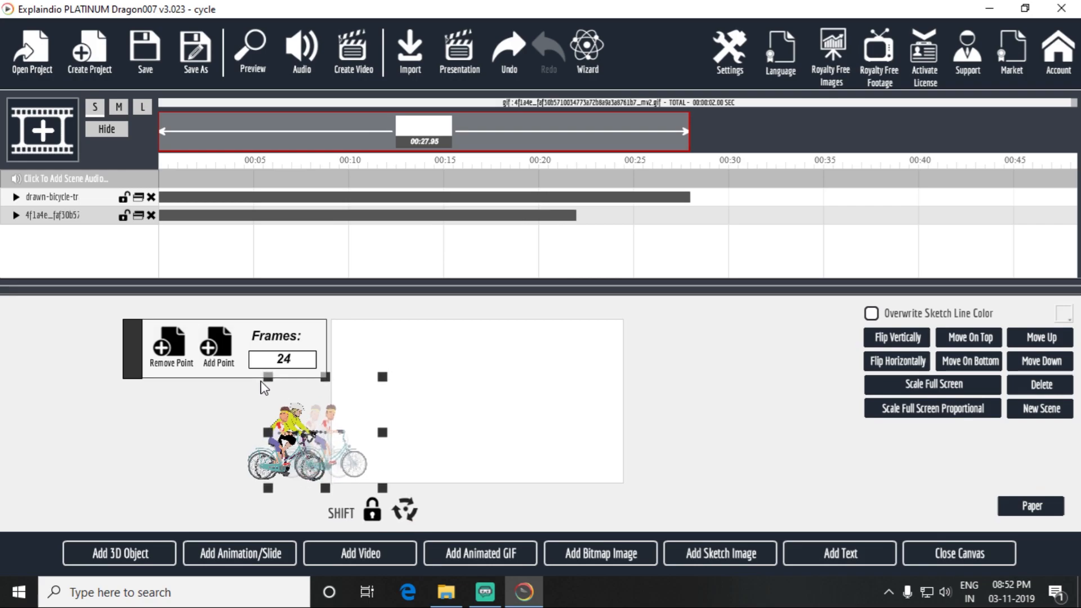
{"action": "left_click", "coordinate": [220, 353]}
{"action": "left_click_drag", "start_coordinate": [364, 470], "coordinate": [369, 463]}
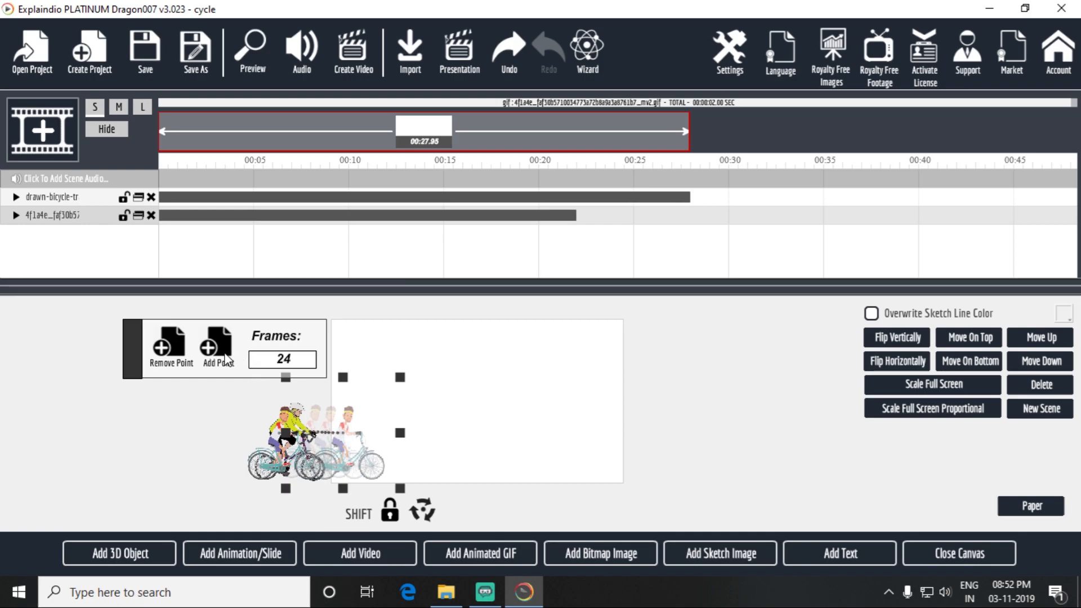
{"action": "left_click", "coordinate": [225, 359]}
{"action": "left_click_drag", "start_coordinate": [380, 471], "coordinate": [398, 463]}
{"action": "left_click", "coordinate": [215, 347]}
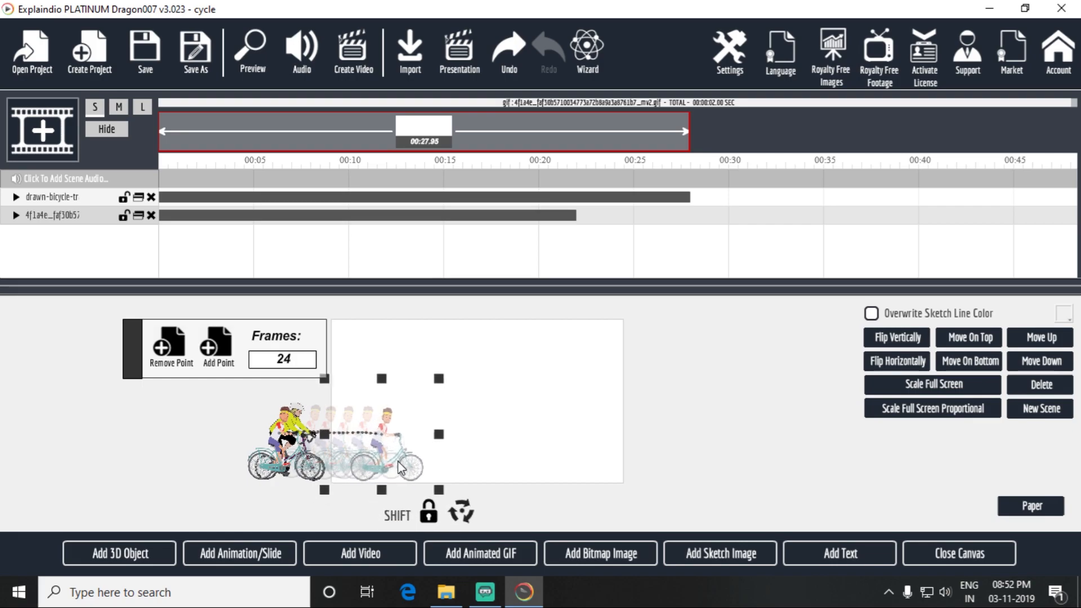
- Add level 24-frame points that carry the second cyclist's path to just short of the canvas's middle
{"action": "left_click", "coordinate": [210, 350]}
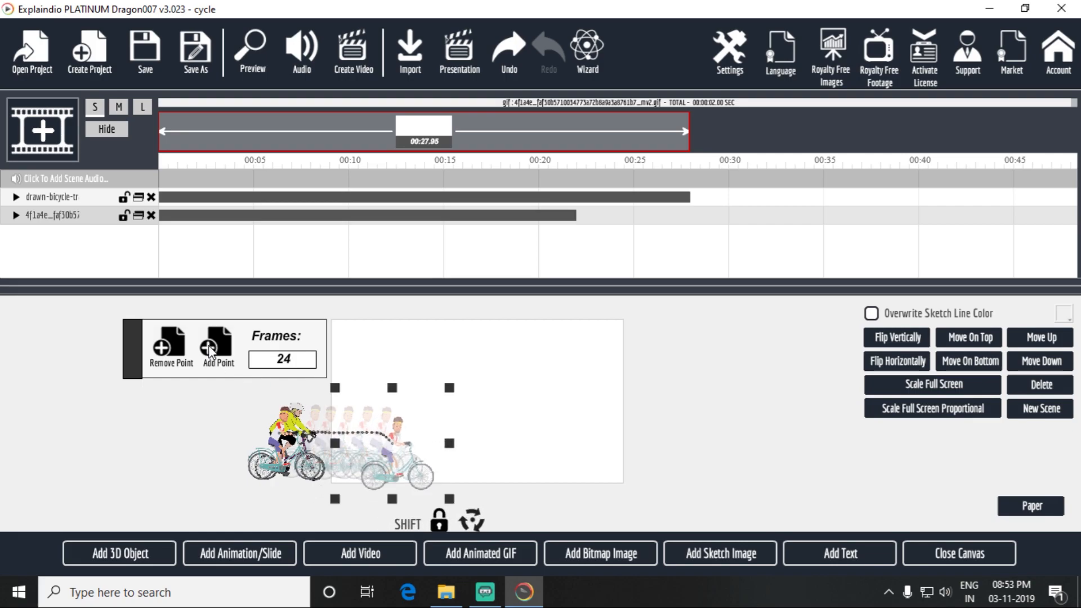
{"action": "left_click_drag", "start_coordinate": [403, 463], "coordinate": [411, 452]}
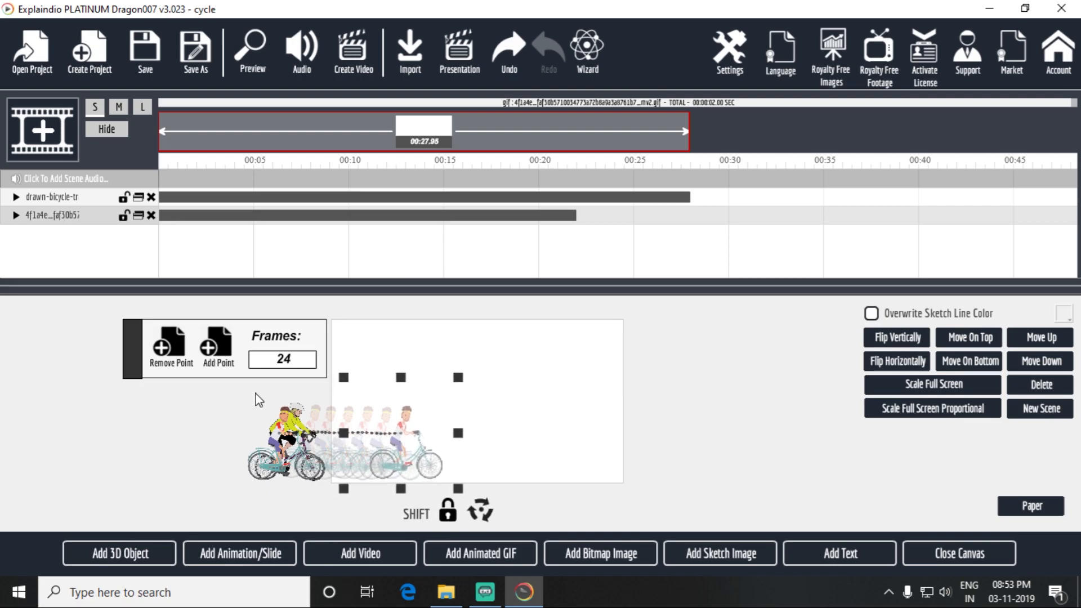
{"action": "left_click", "coordinate": [222, 344]}
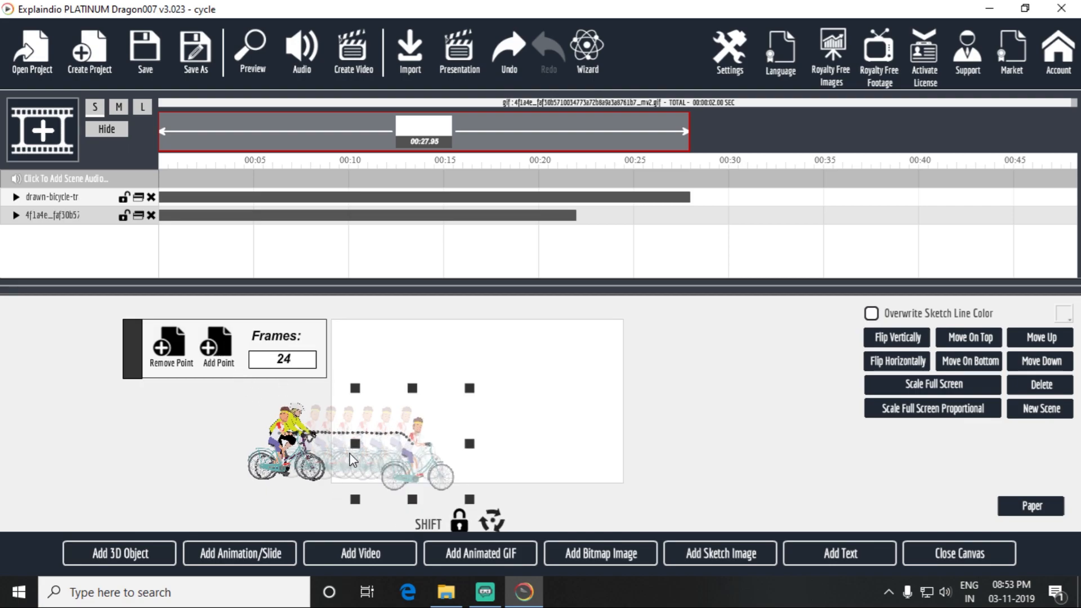
{"action": "left_click_drag", "start_coordinate": [414, 463], "coordinate": [426, 451]}
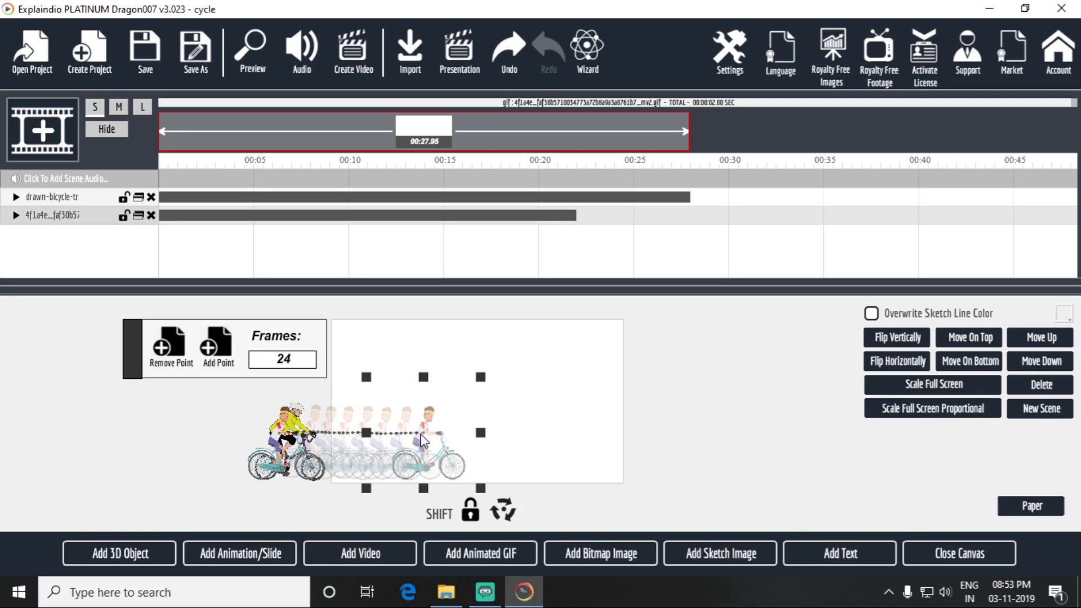
{"action": "left_click", "coordinate": [220, 355]}
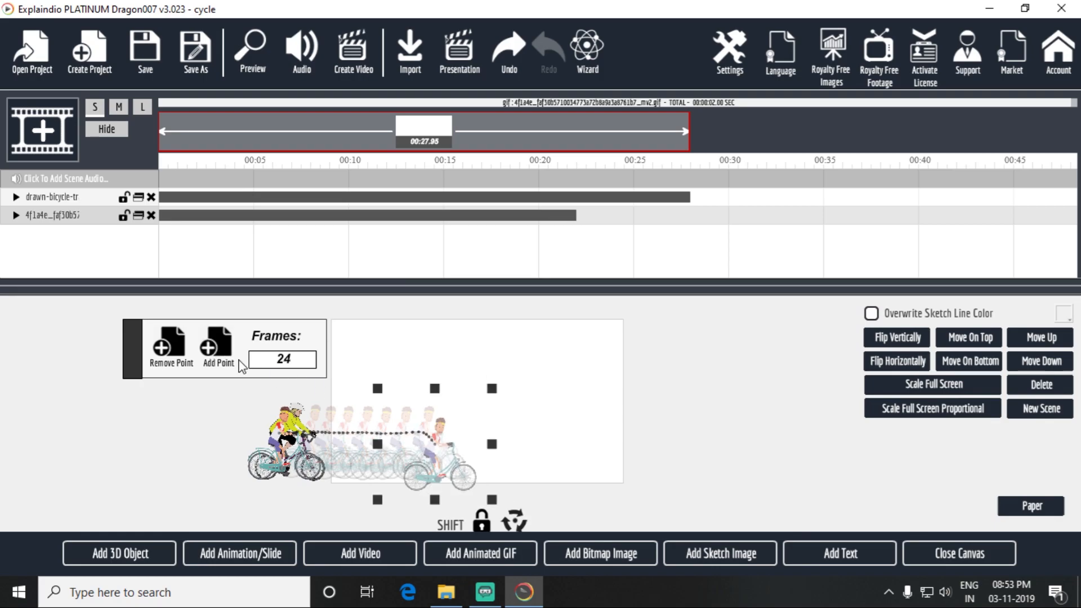
{"action": "left_click_drag", "start_coordinate": [463, 473], "coordinate": [476, 463]}
- Continue the second cyclist's path with evenly spaced, level points past the canvas's middle until the front wheel nears the right edge
{"action": "left_click", "coordinate": [220, 356]}
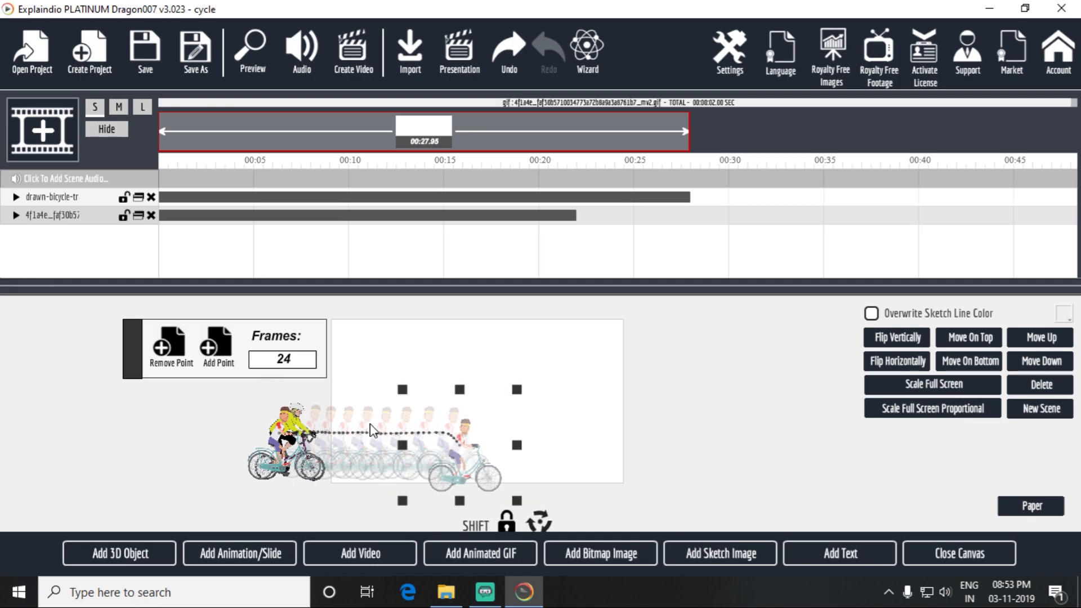
{"action": "left_click_drag", "start_coordinate": [487, 476], "coordinate": [538, 468]}
{"action": "left_click", "coordinate": [220, 355]}
{"action": "left_click", "coordinate": [209, 352]}
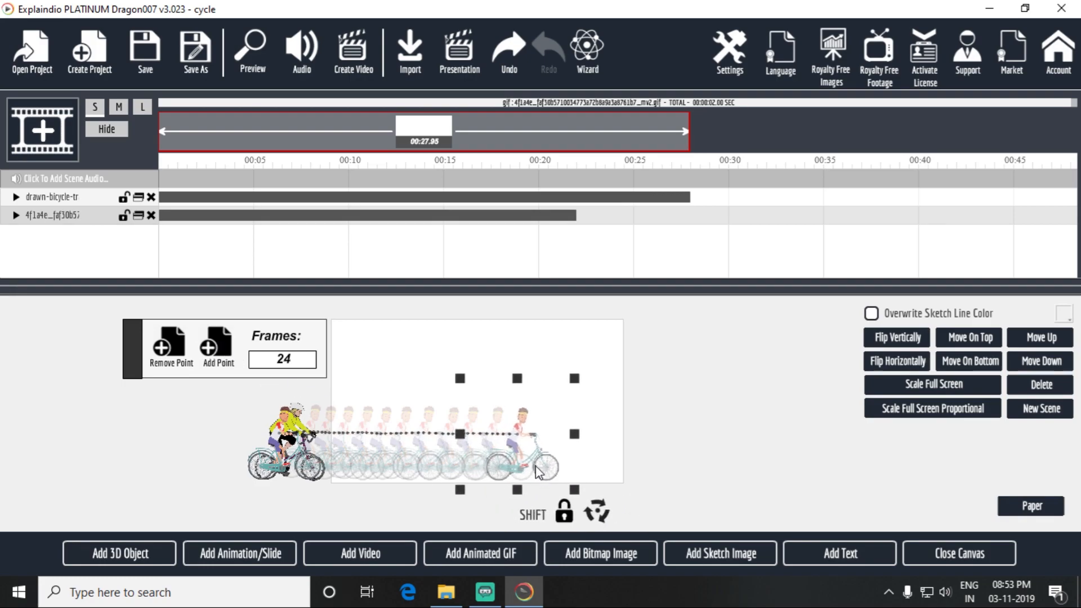
{"action": "left_click", "coordinate": [232, 365]}
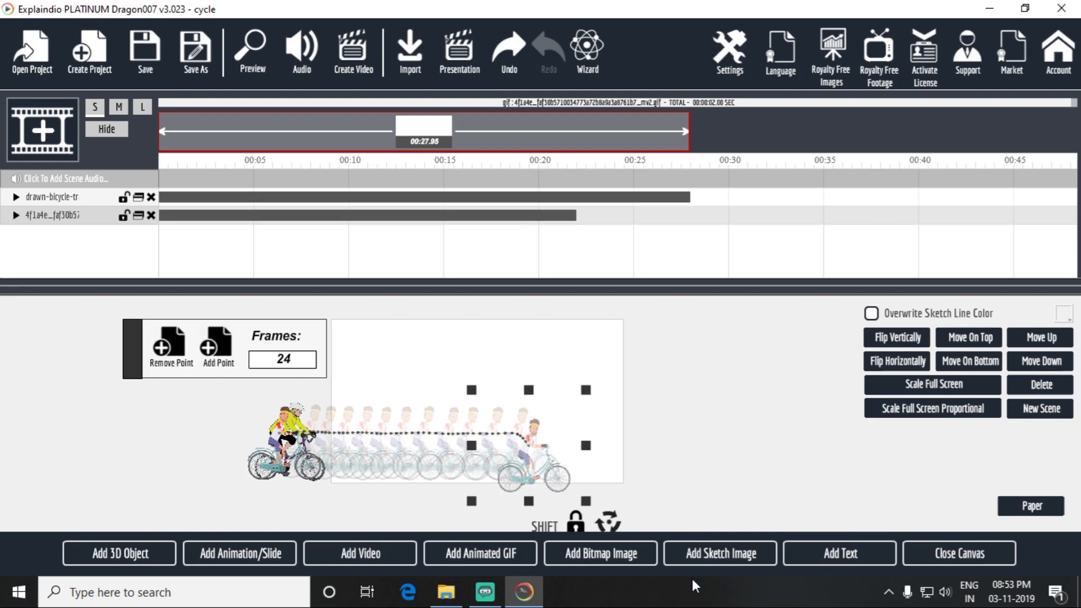
{"action": "left_click_drag", "start_coordinate": [578, 482], "coordinate": [584, 471]}
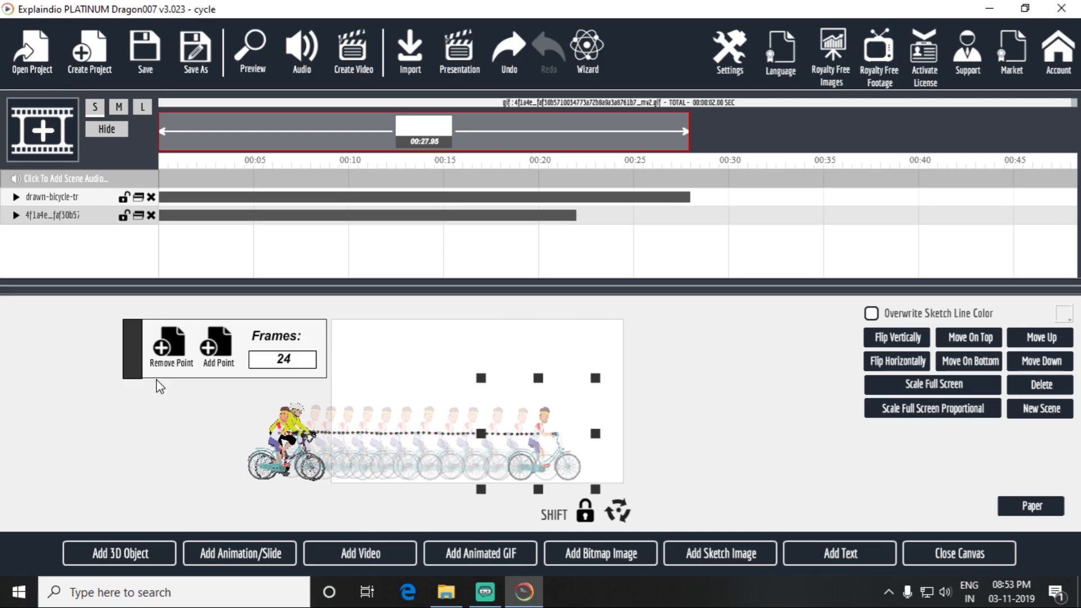
{"action": "left_click", "coordinate": [215, 358]}
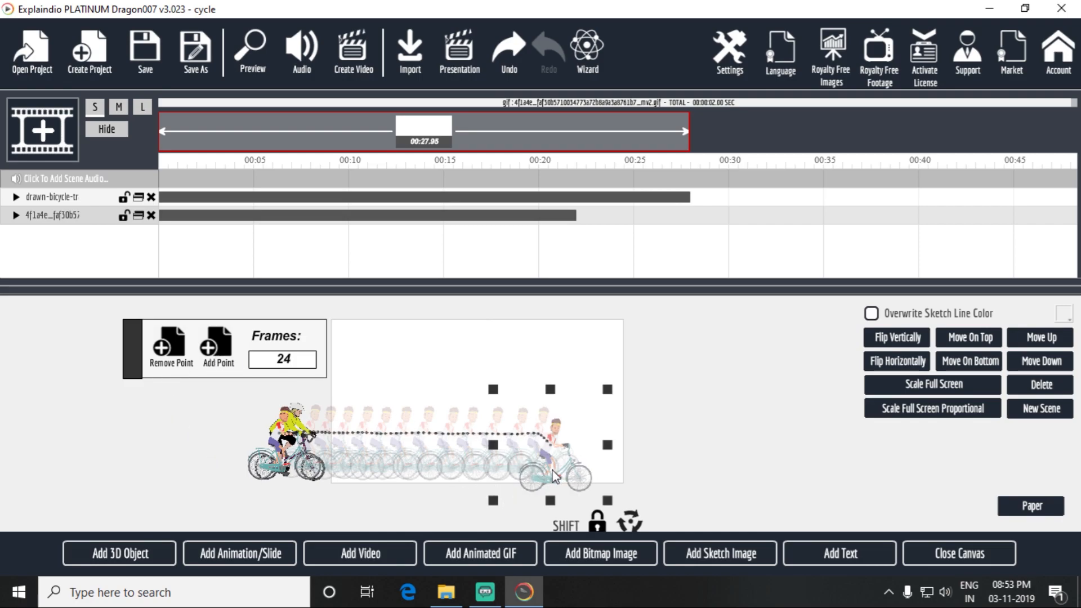
{"action": "left_click_drag", "start_coordinate": [550, 450], "coordinate": [579, 446]}
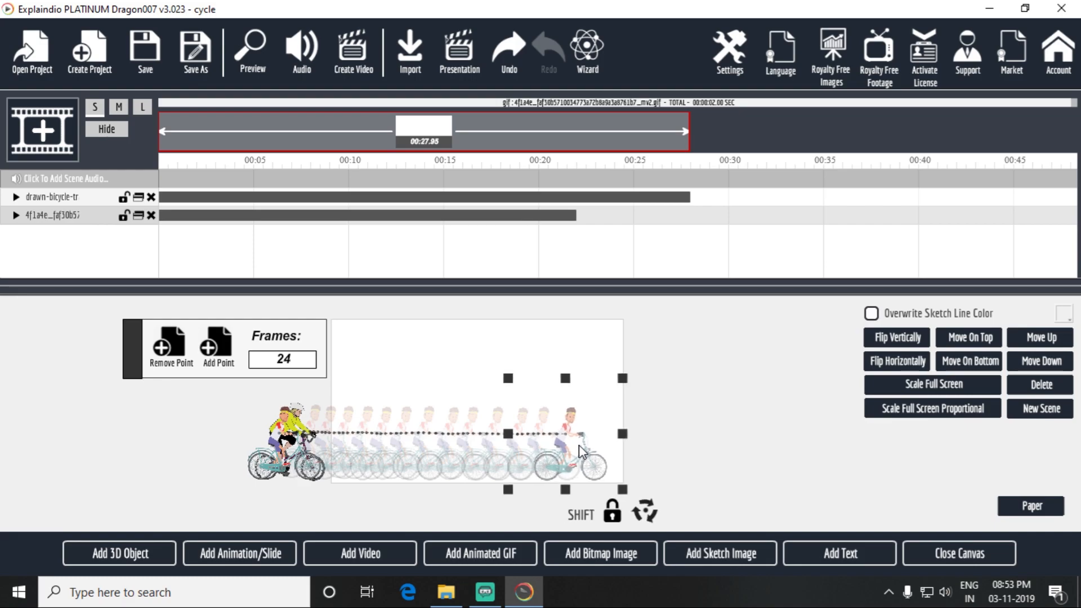
- Finish the second cyclist's path with level points leading past the canvas's right edge, and preview both riders
{"action": "left_click", "coordinate": [212, 354]}
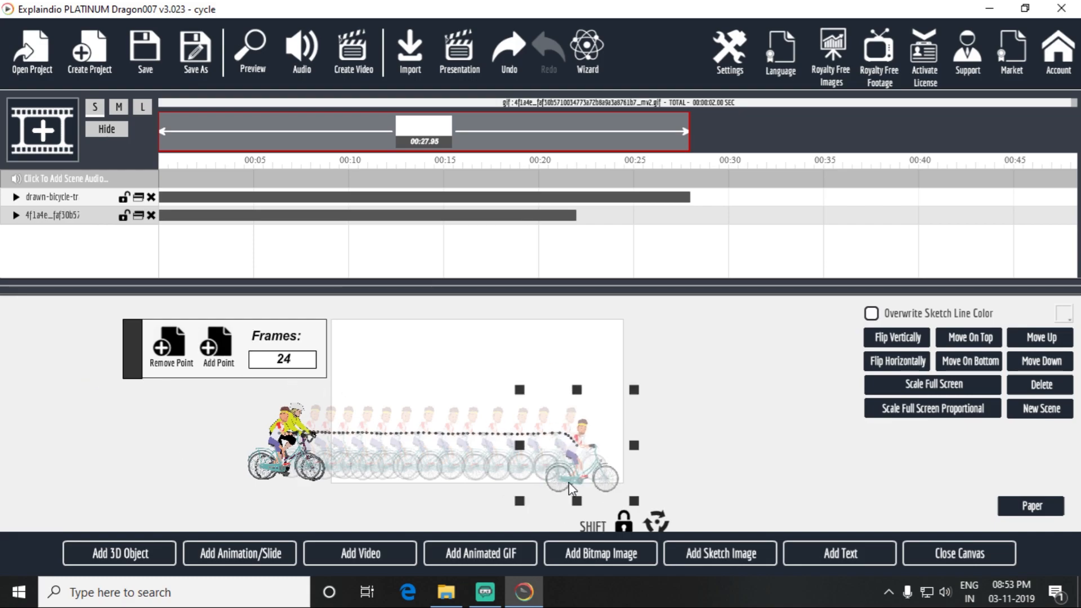
{"action": "left_click_drag", "start_coordinate": [598, 475], "coordinate": [614, 460]}
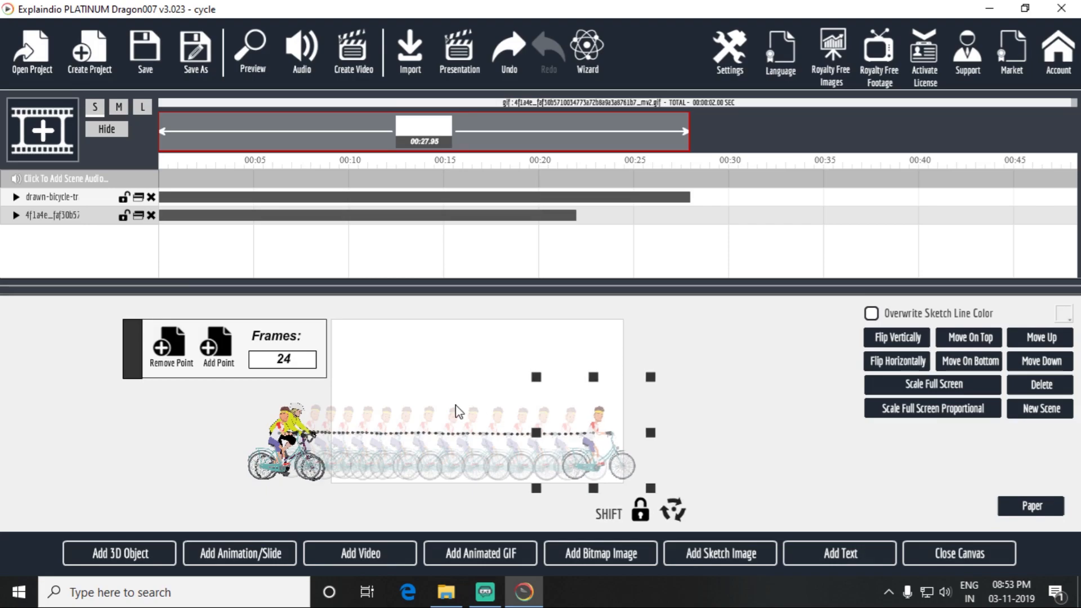
{"action": "left_click", "coordinate": [215, 354]}
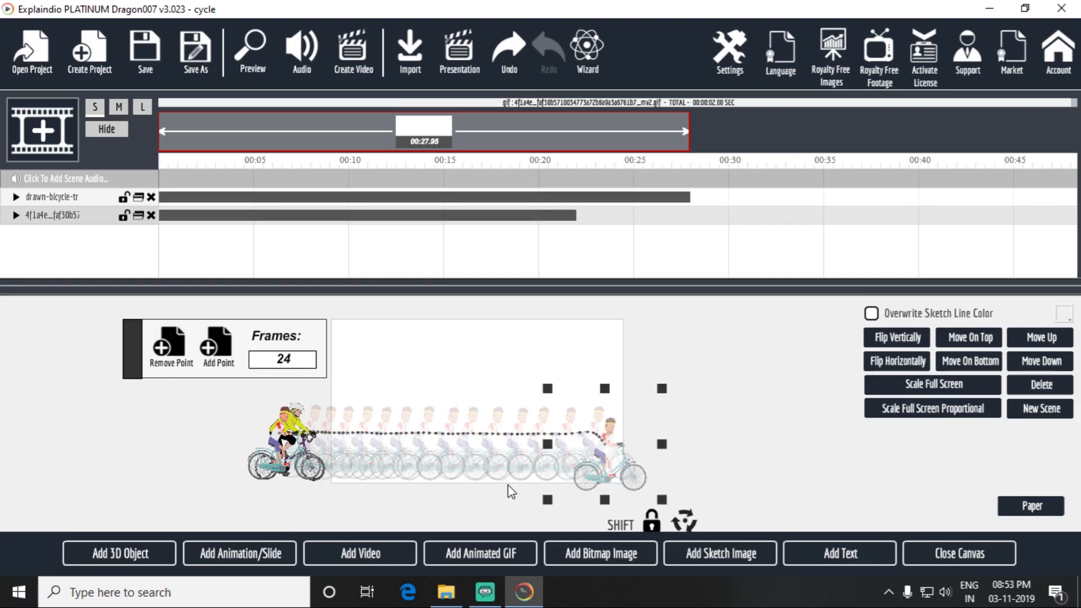
{"action": "left_click_drag", "start_coordinate": [635, 479], "coordinate": [649, 464]}
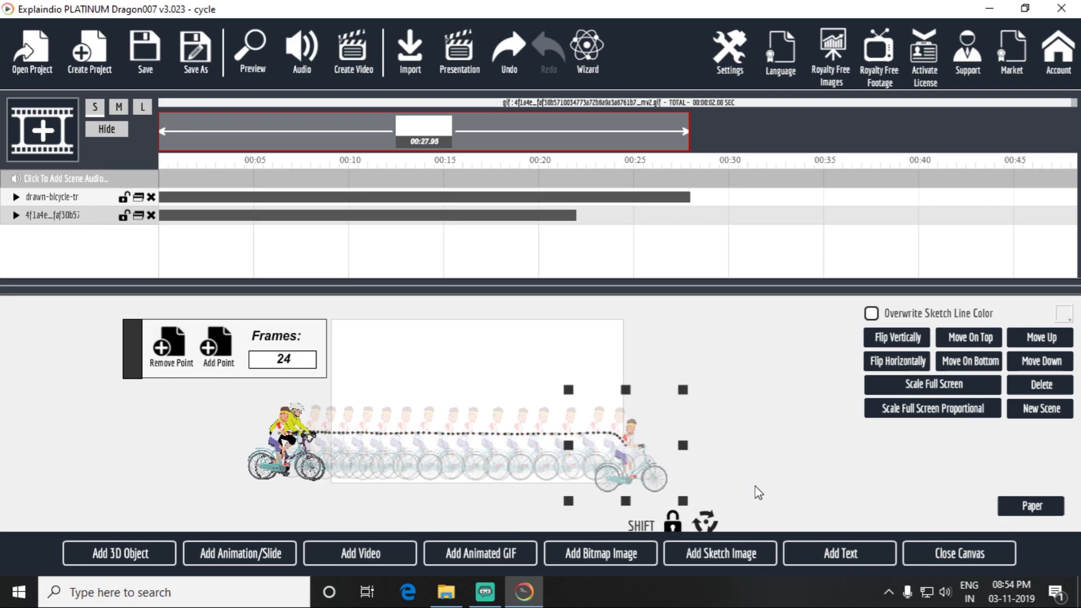
{"action": "left_click_drag", "start_coordinate": [660, 466], "coordinate": [675, 454]}
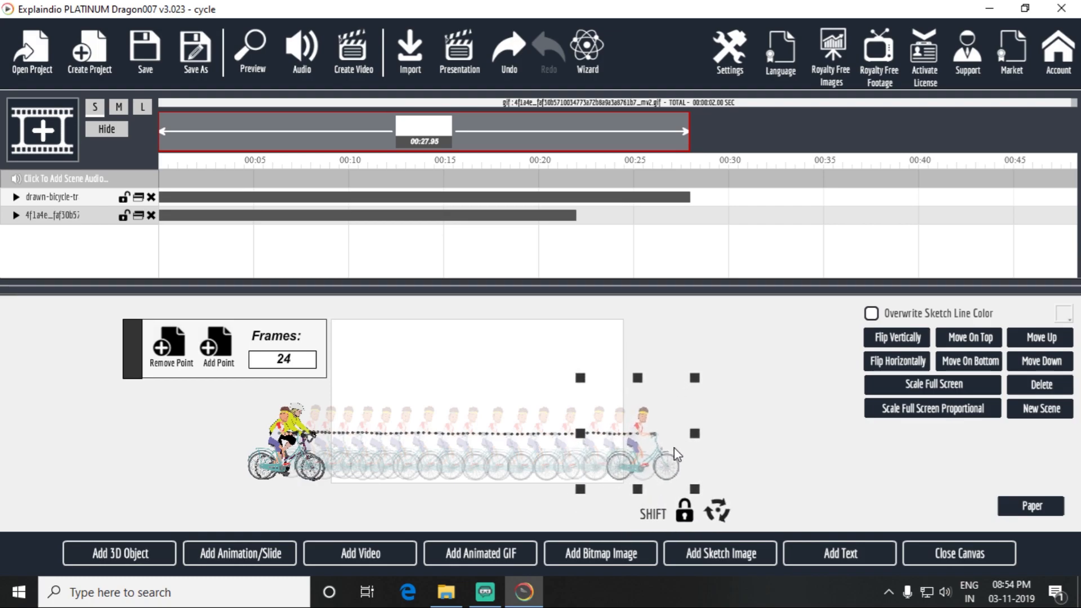
{"action": "left_click", "coordinate": [214, 355]}
{"action": "left_click_drag", "start_coordinate": [687, 475], "coordinate": [695, 464]}
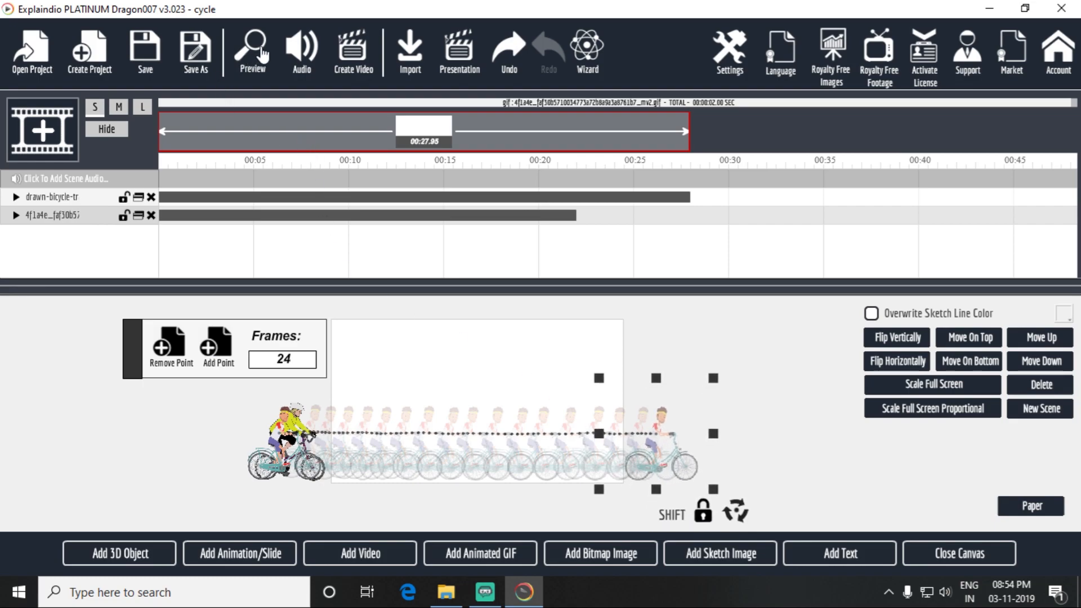
{"action": "left_click", "coordinate": [251, 62]}
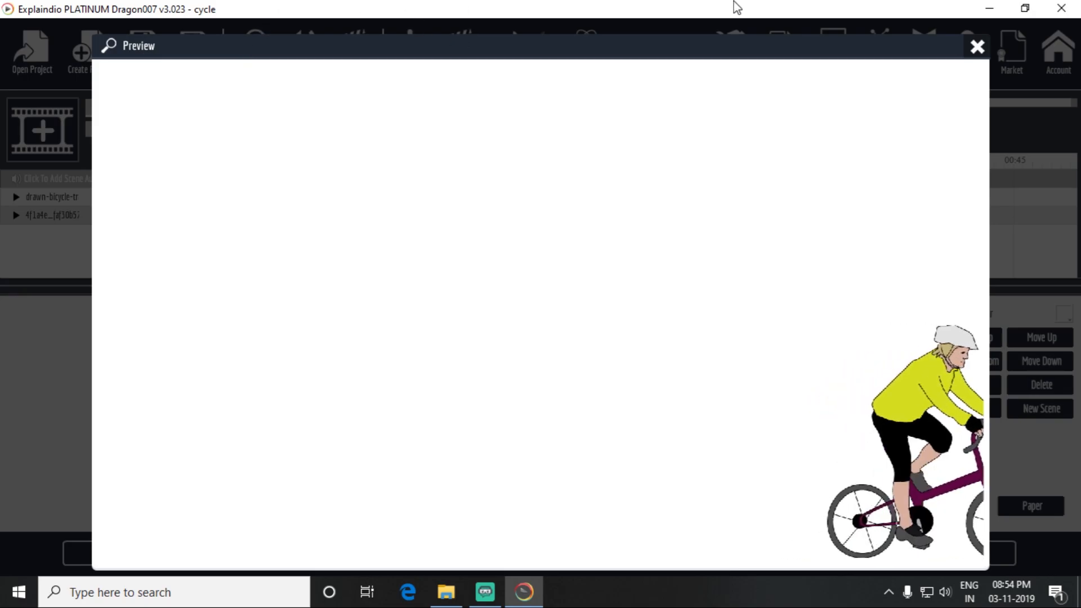
{"action": "left_click", "coordinate": [977, 47]}
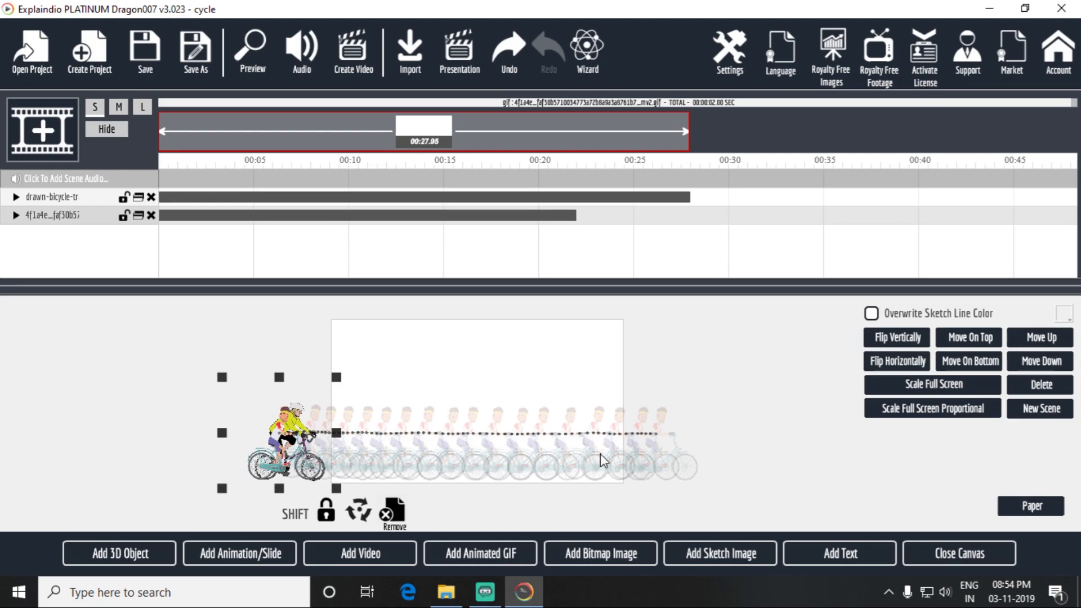
- Add the bikeman2 animated GIF to the canvas with Don't Sketch enabled
{"action": "left_click", "coordinate": [494, 555]}
{"action": "left_click", "coordinate": [304, 168]}
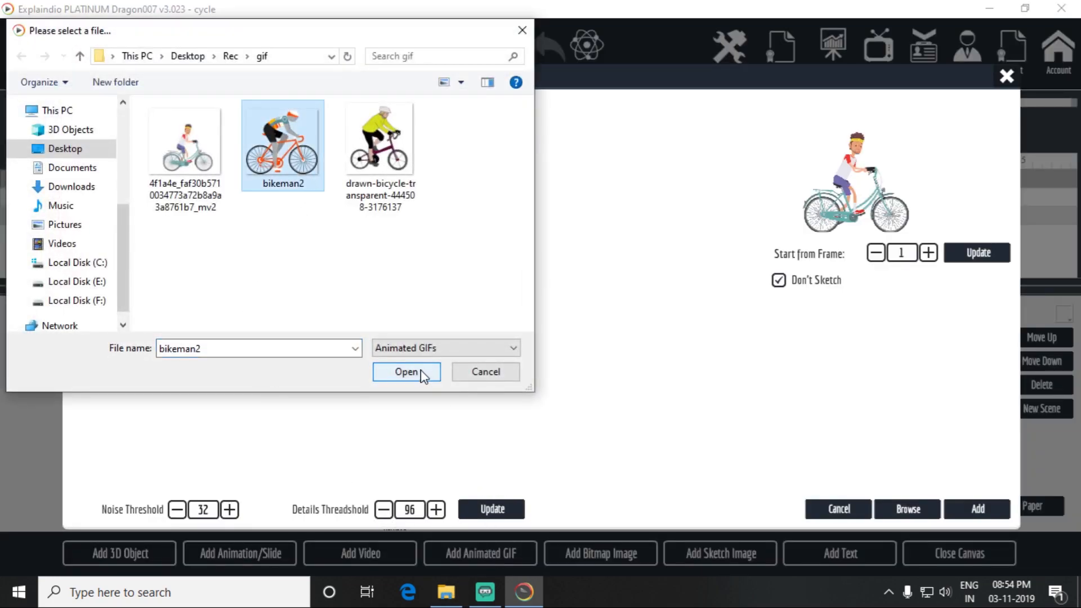
{"action": "left_click", "coordinate": [406, 371]}
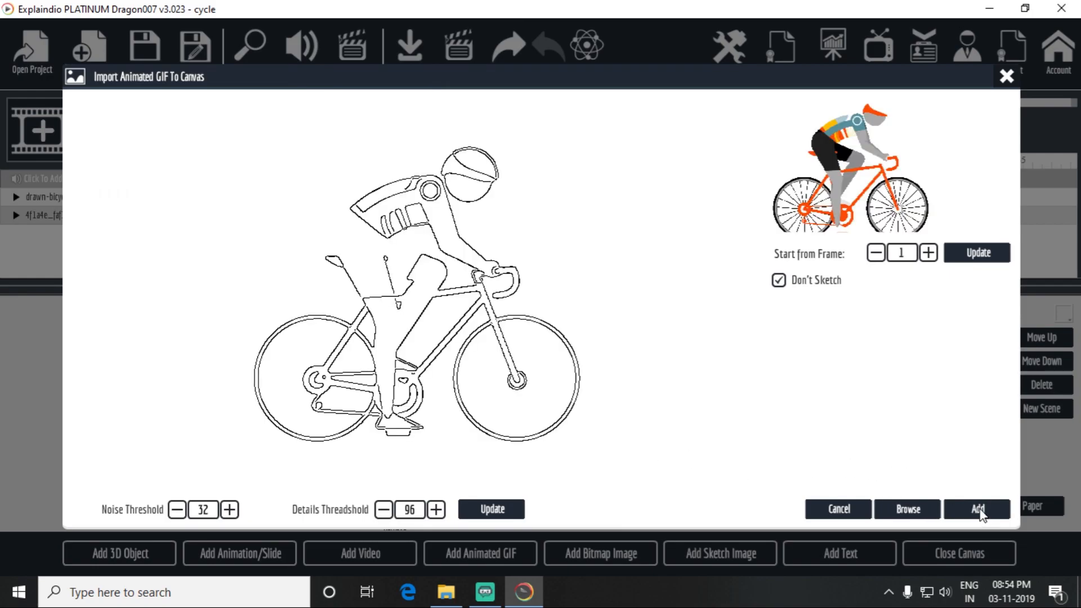
{"action": "left_click", "coordinate": [978, 510]}
- Shrink the bikeman2 cyclist slightly and place it outside the canvas's left edge, level with and just behind the other two riders
{"action": "left_click_drag", "start_coordinate": [495, 424], "coordinate": [269, 473]}
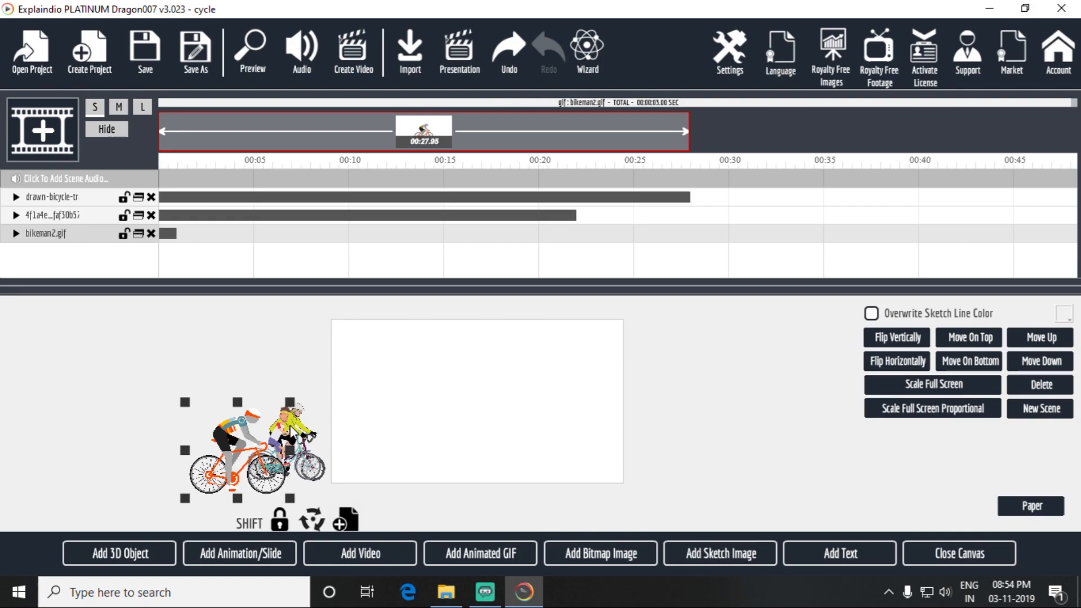
{"action": "left_click_drag", "start_coordinate": [291, 409], "coordinate": [270, 424]}
{"action": "left_click_drag", "start_coordinate": [234, 482], "coordinate": [312, 457]}
- Start a motion animation for the bikeman2 cyclist and set closely spaced, level 24-frame points across the canvas's left edge
{"action": "left_click", "coordinate": [342, 514]}
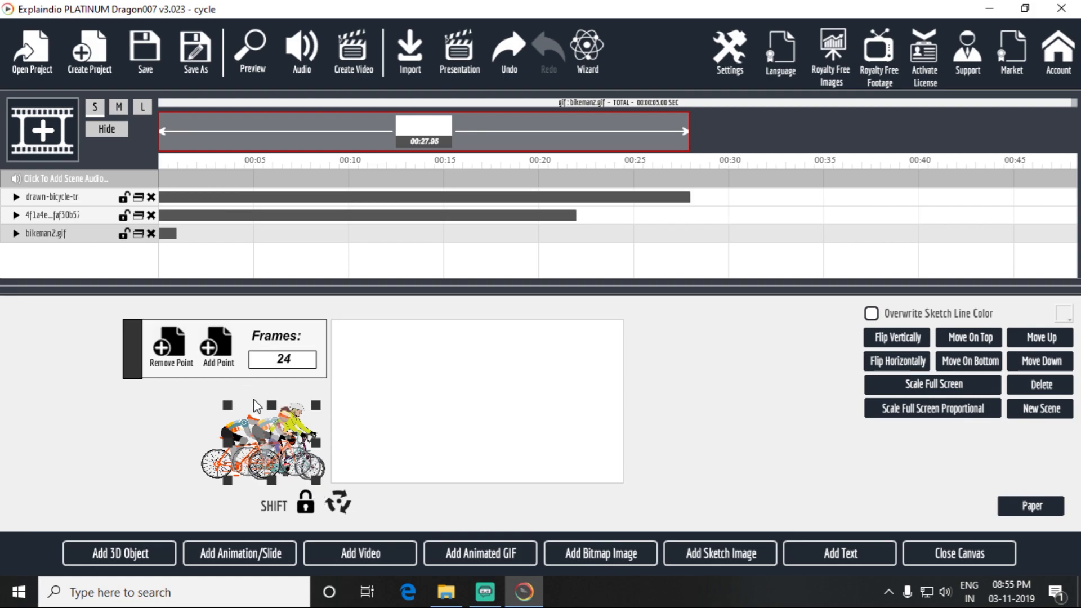
{"action": "left_click_drag", "start_coordinate": [304, 467], "coordinate": [337, 482]}
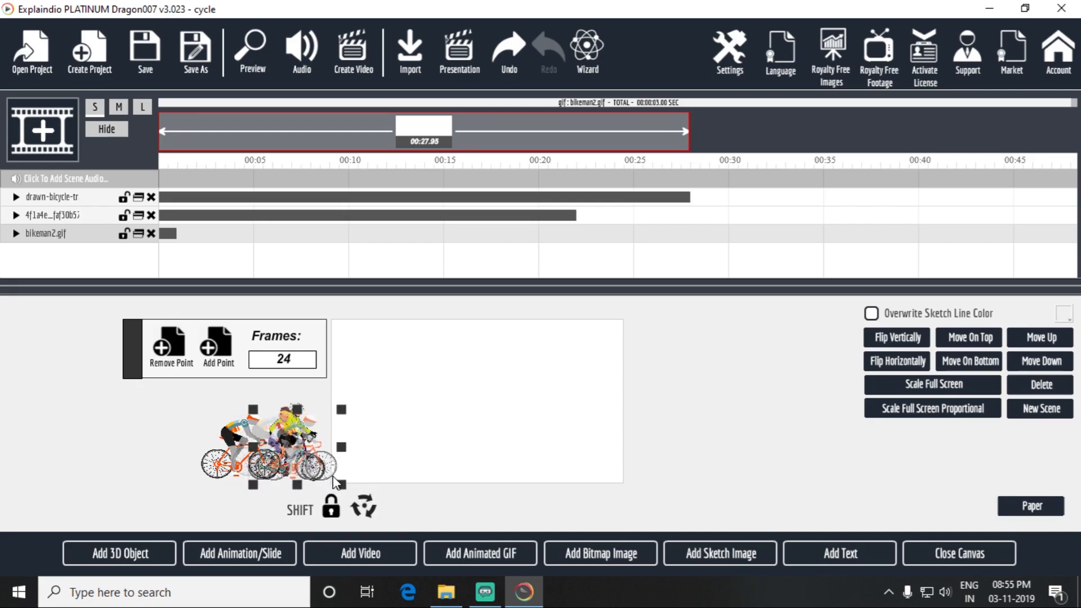
{"action": "left_click", "coordinate": [219, 343]}
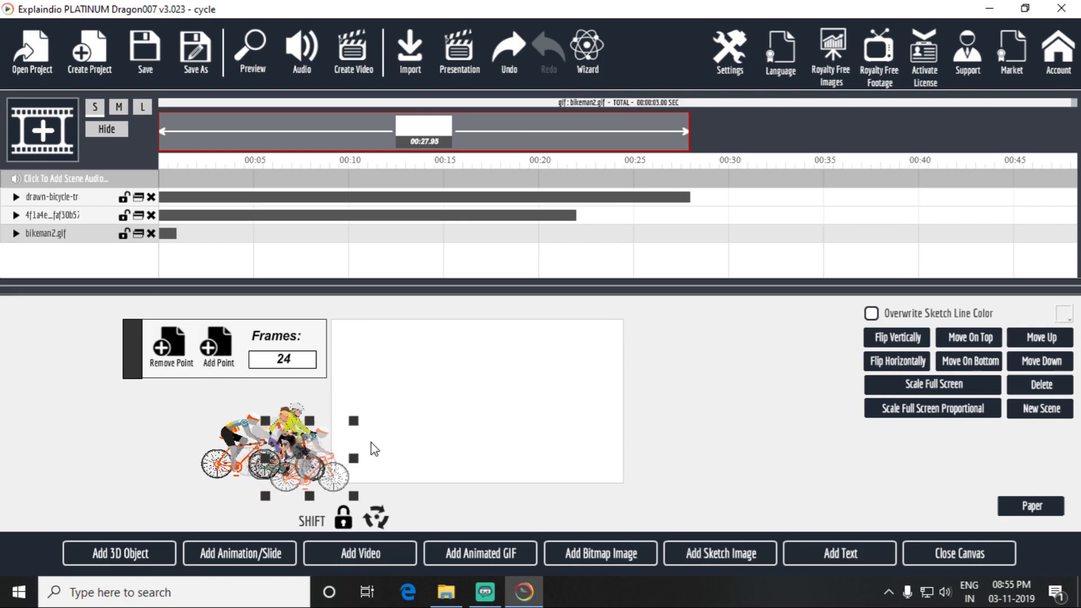
{"action": "left_click_drag", "start_coordinate": [351, 480], "coordinate": [368, 470]}
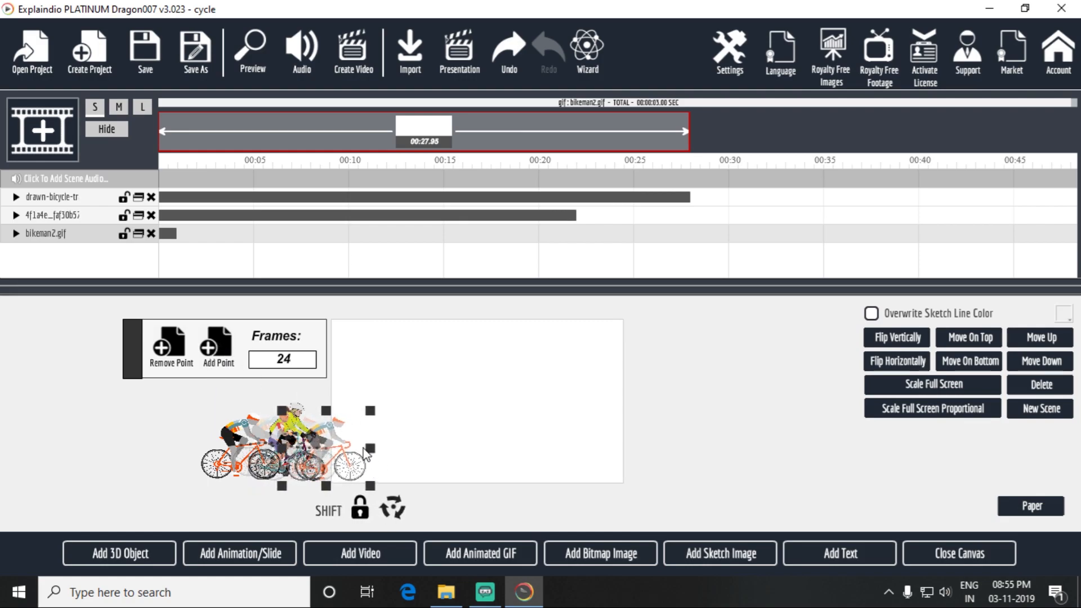
{"action": "left_click", "coordinate": [239, 360]}
{"action": "left_click_drag", "start_coordinate": [370, 483], "coordinate": [387, 472]}
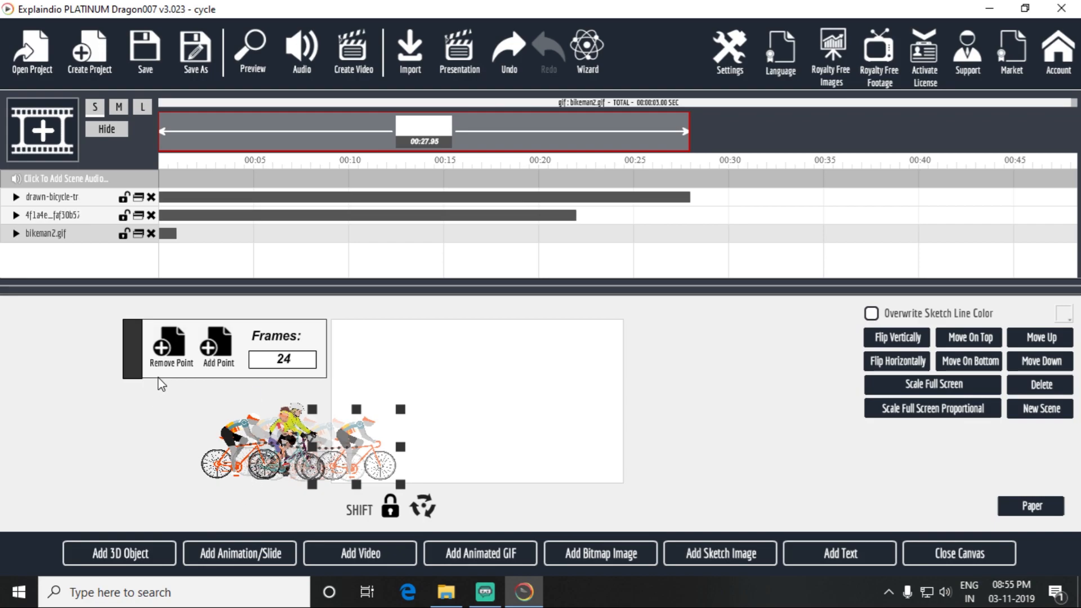
- Continue the bikeman2 cyclist's path with wider-spaced, level 24-frame points to just past the canvas's middle
{"action": "left_click", "coordinate": [208, 345]}
{"action": "left_click_drag", "start_coordinate": [407, 483], "coordinate": [500, 461]}
{"action": "left_click", "coordinate": [218, 353]}
{"action": "left_click", "coordinate": [219, 354]}
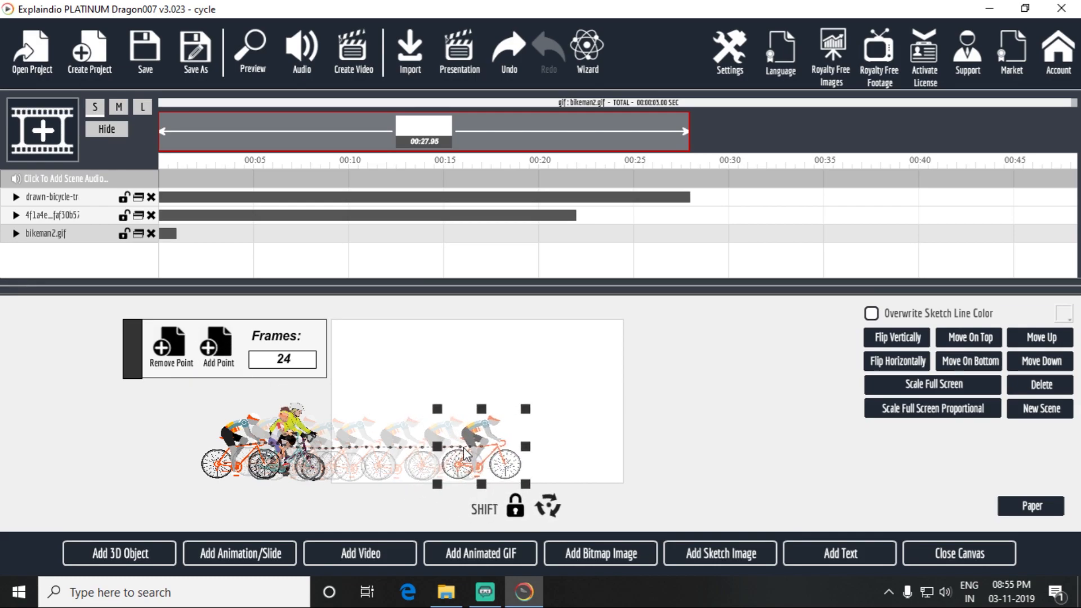
{"action": "left_click", "coordinate": [212, 349]}
{"action": "left_click_drag", "start_coordinate": [503, 449], "coordinate": [543, 461]}
- Finish the bikeman2 cyclist's path with level points leading out past the canvas's right edge, and preview all three riders
{"action": "left_click", "coordinate": [216, 354]}
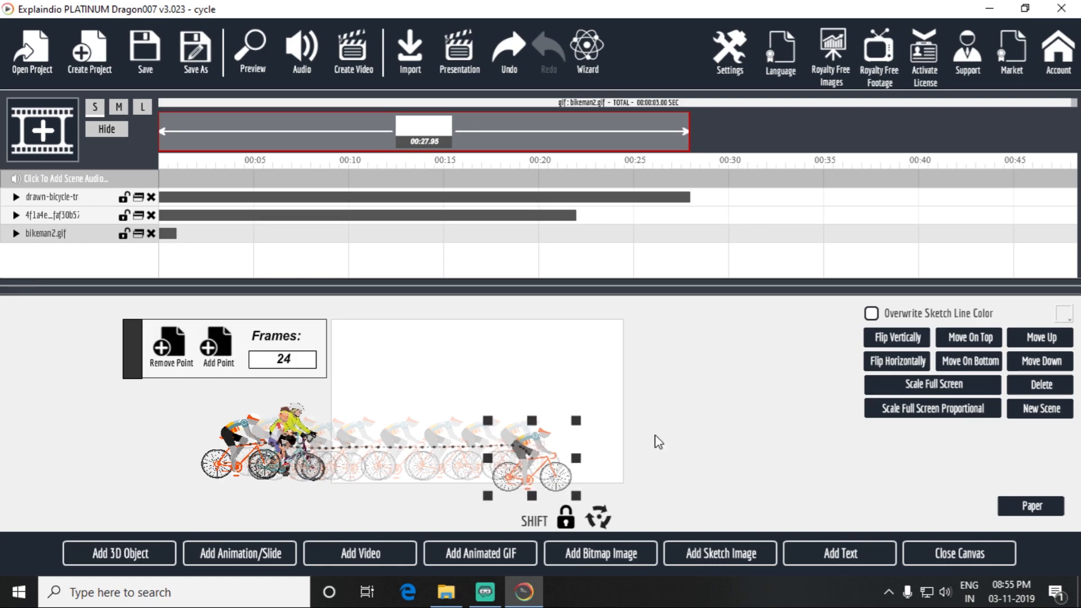
{"action": "left_click_drag", "start_coordinate": [565, 475], "coordinate": [598, 462]}
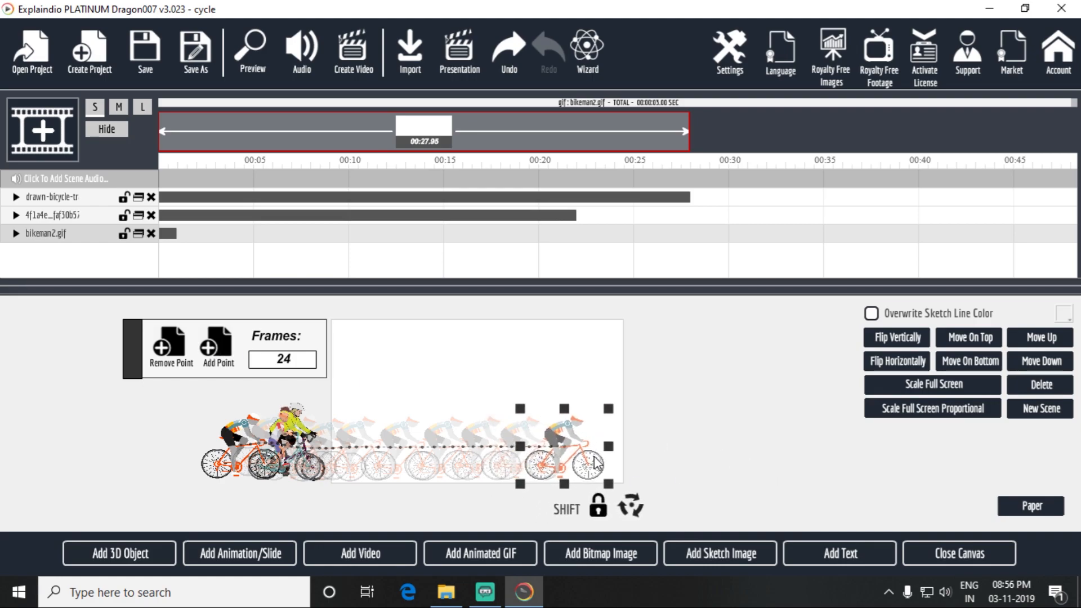
{"action": "left_click", "coordinate": [218, 344]}
{"action": "left_click_drag", "start_coordinate": [613, 474], "coordinate": [628, 462]}
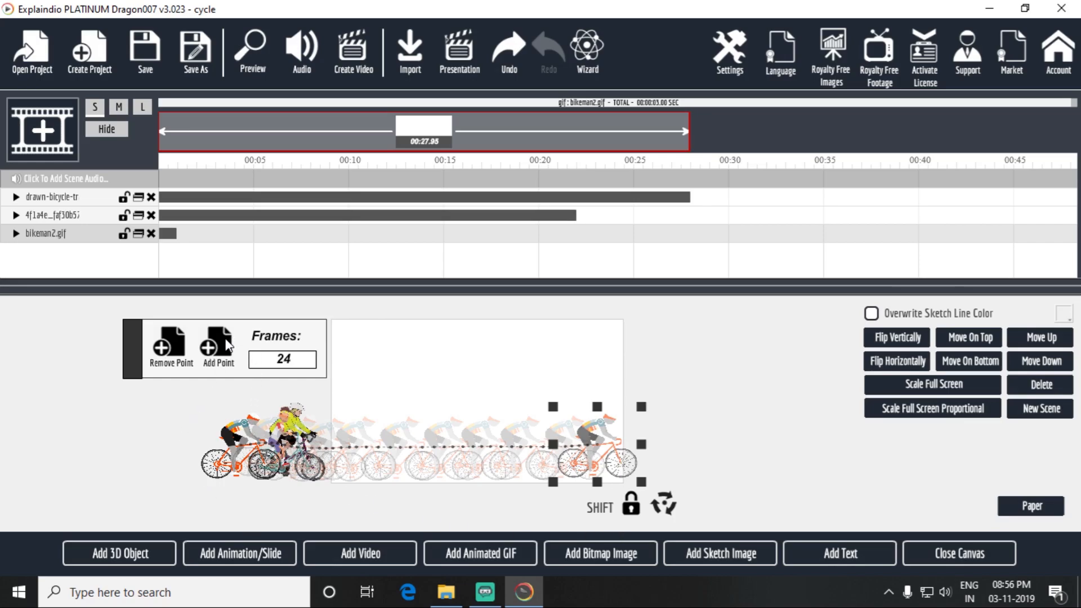
{"action": "left_click", "coordinate": [227, 345]}
{"action": "left_click_drag", "start_coordinate": [629, 465], "coordinate": [691, 460]}
{"action": "left_click", "coordinate": [217, 356]}
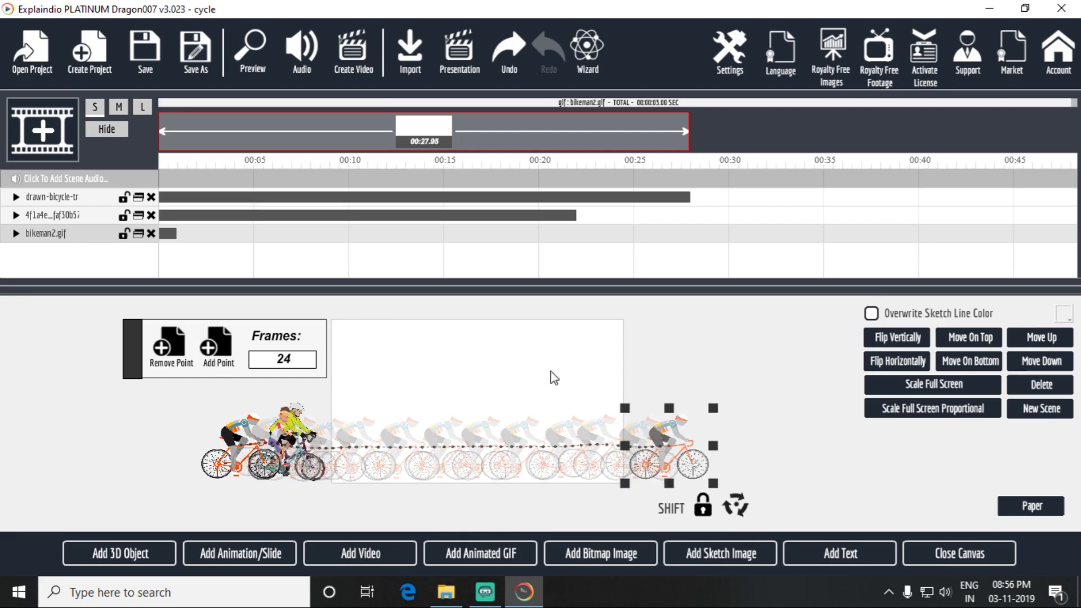
{"action": "left_click", "coordinate": [249, 56]}
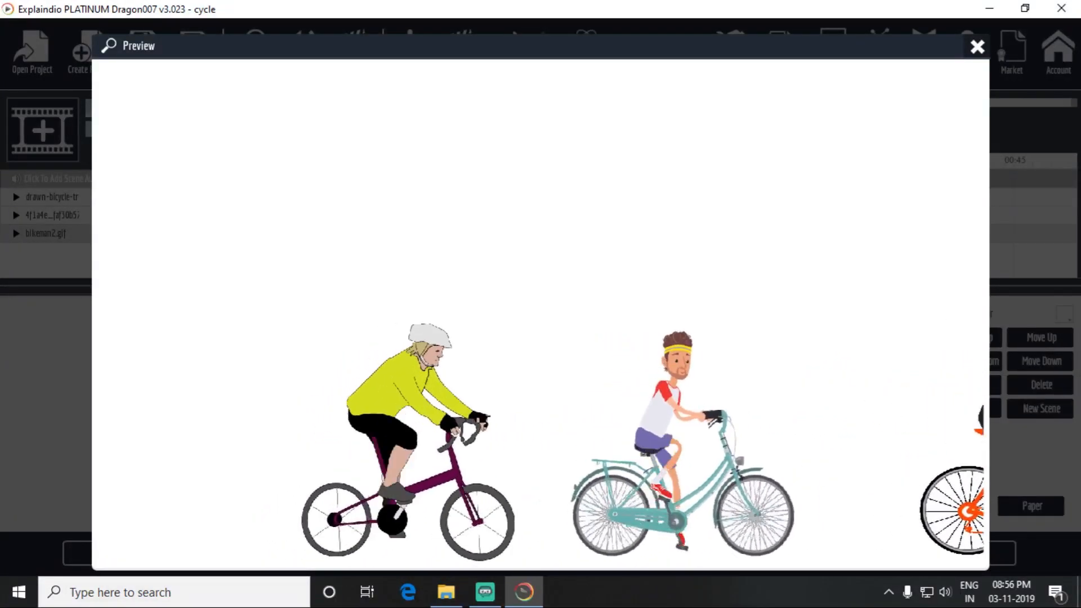
{"action": "left_click", "coordinate": [977, 47]}
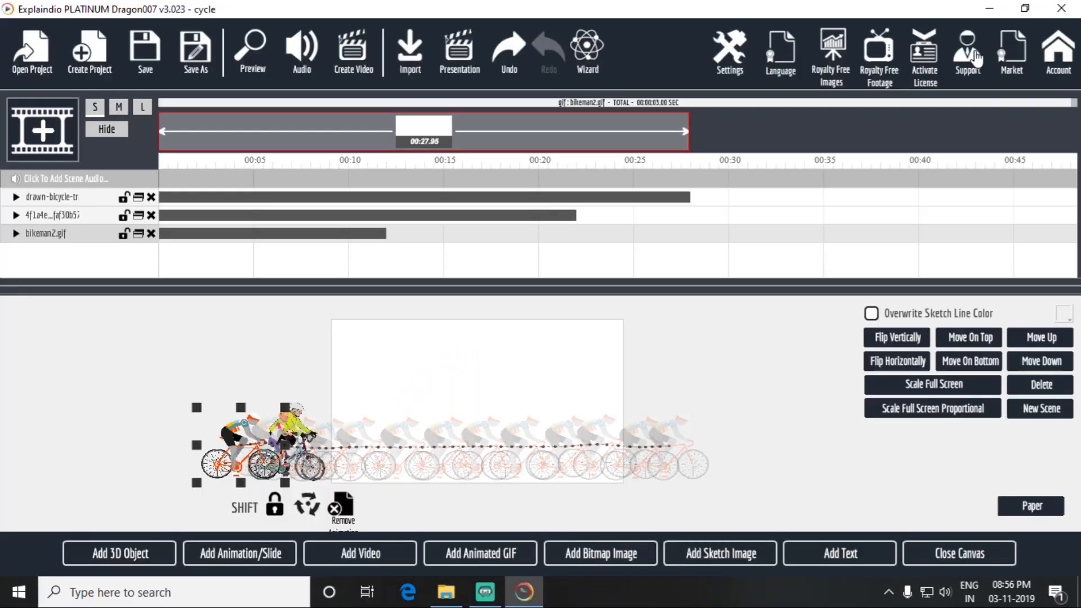
- Close the canvas, set the bikeman2 GIF to play for 440 frames, and preview the scene
{"action": "left_click", "coordinate": [962, 554]}
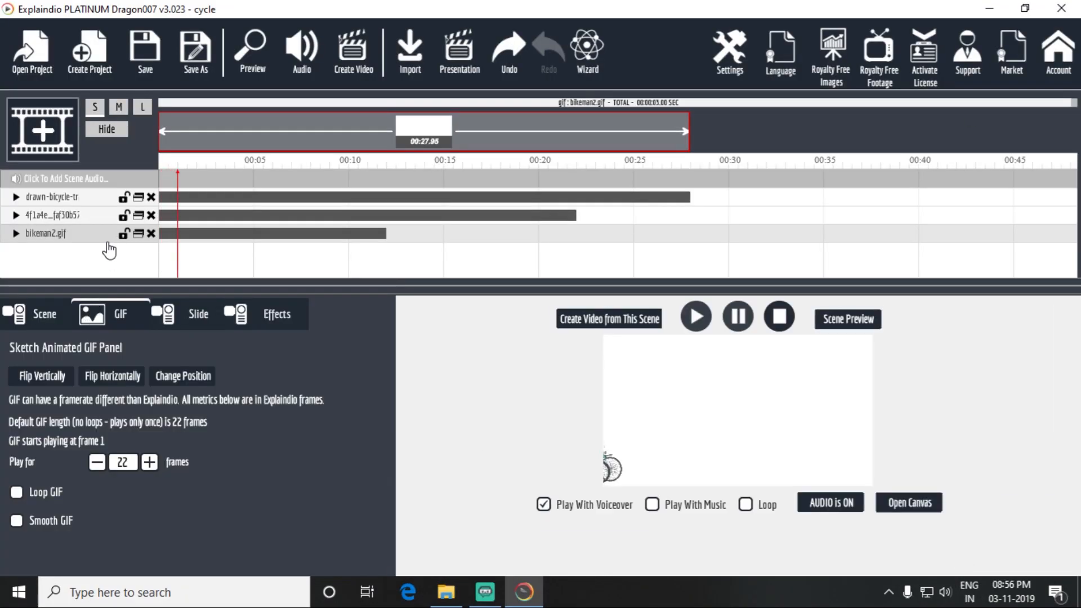
{"action": "left_click", "coordinate": [149, 462]}
{"action": "left_click", "coordinate": [149, 462]}
{"action": "left_click", "coordinate": [149, 462]}
{"action": "left_click", "coordinate": [149, 462]}
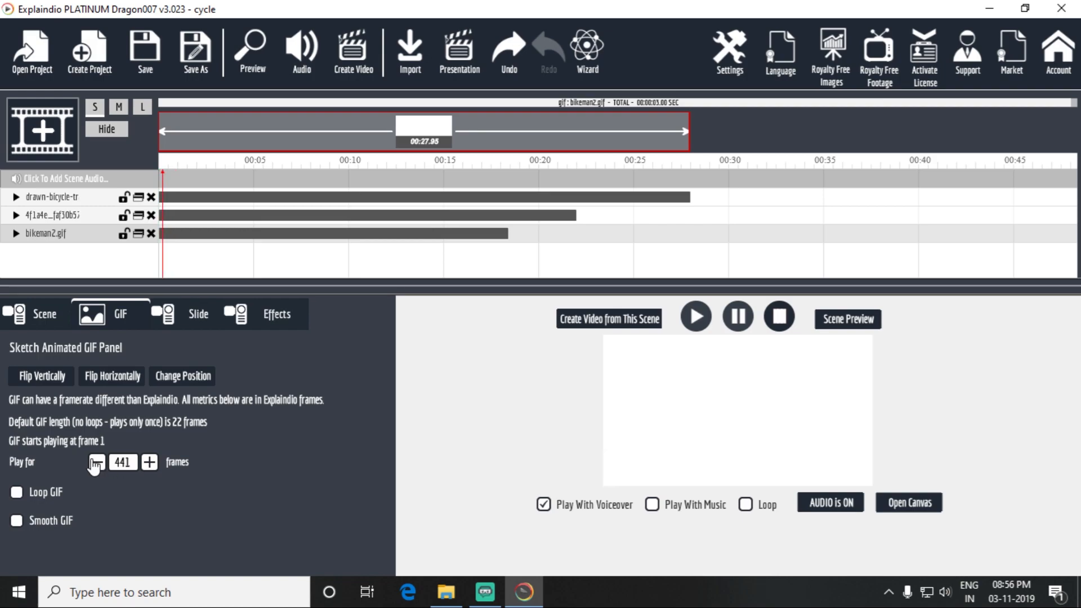
{"action": "left_click", "coordinate": [252, 45]}
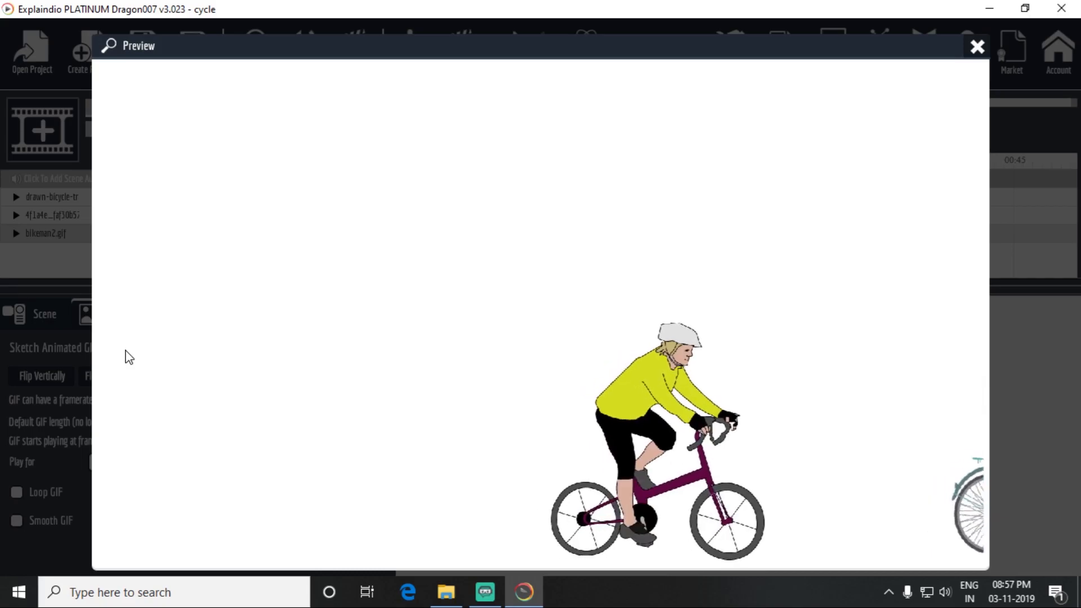
{"action": "left_click", "coordinate": [977, 46]}
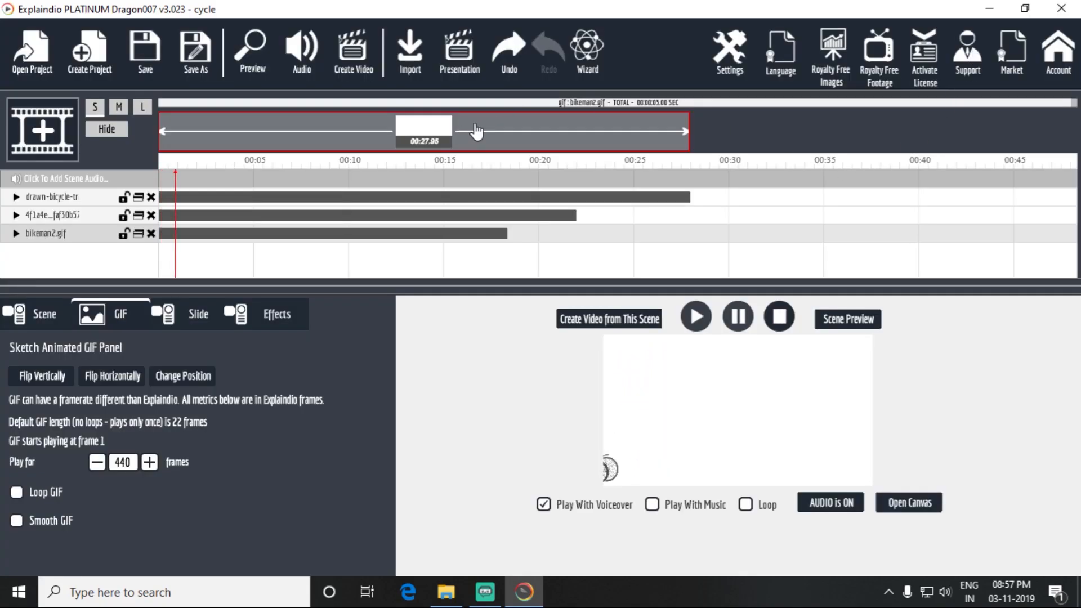
{"action": "left_click", "coordinate": [989, 11]}
{"action": "right_click", "coordinate": [708, 90]}
{"action": "left_click", "coordinate": [744, 138]}
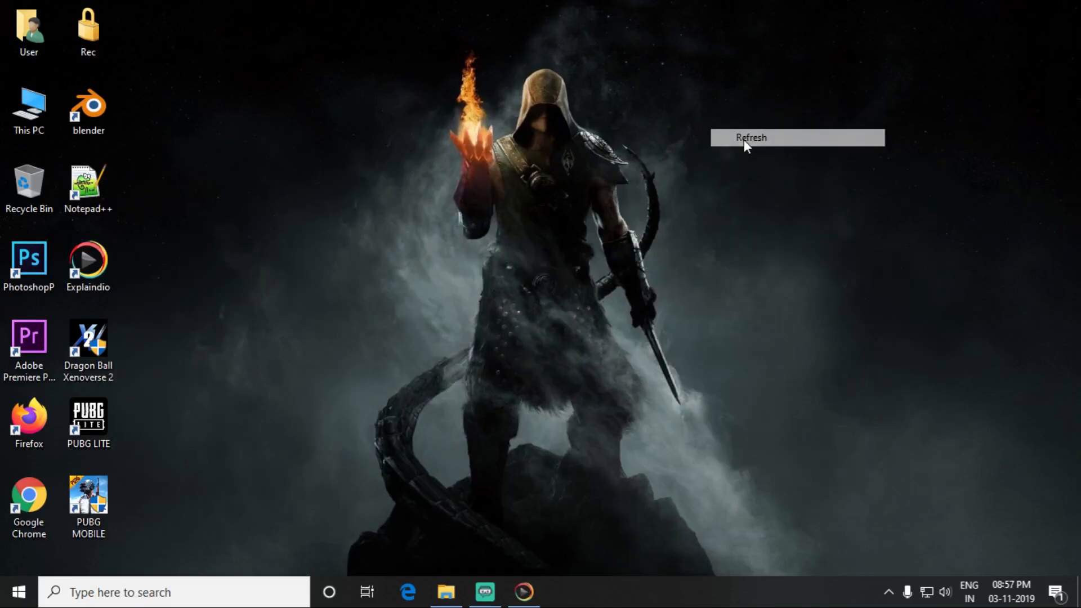
{"action": "left_click", "coordinate": [524, 591]}
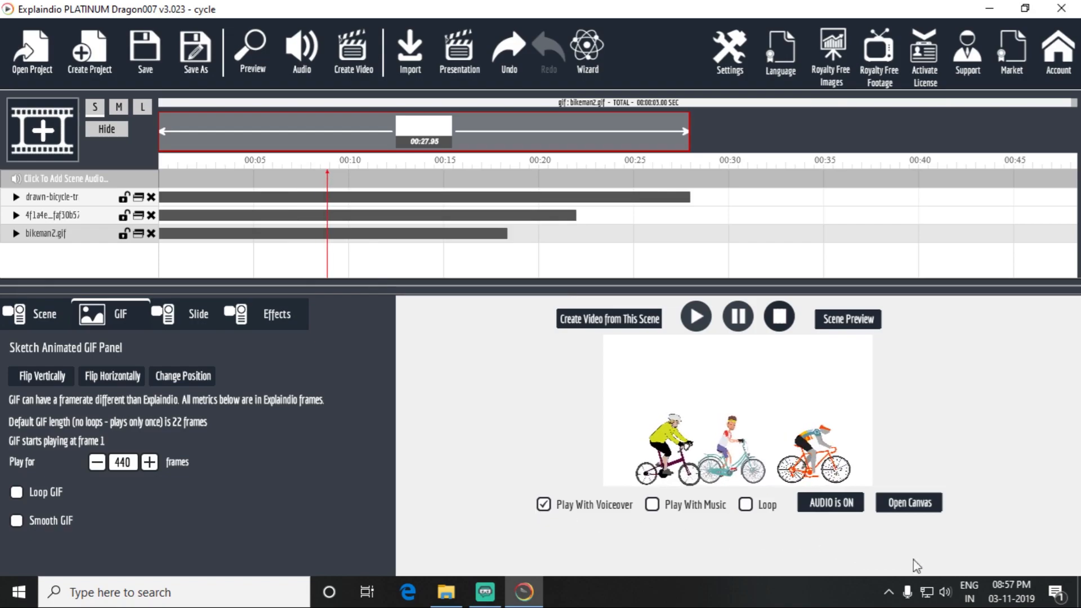
- Reopen the scene's canvas
{"action": "left_click", "coordinate": [915, 504]}
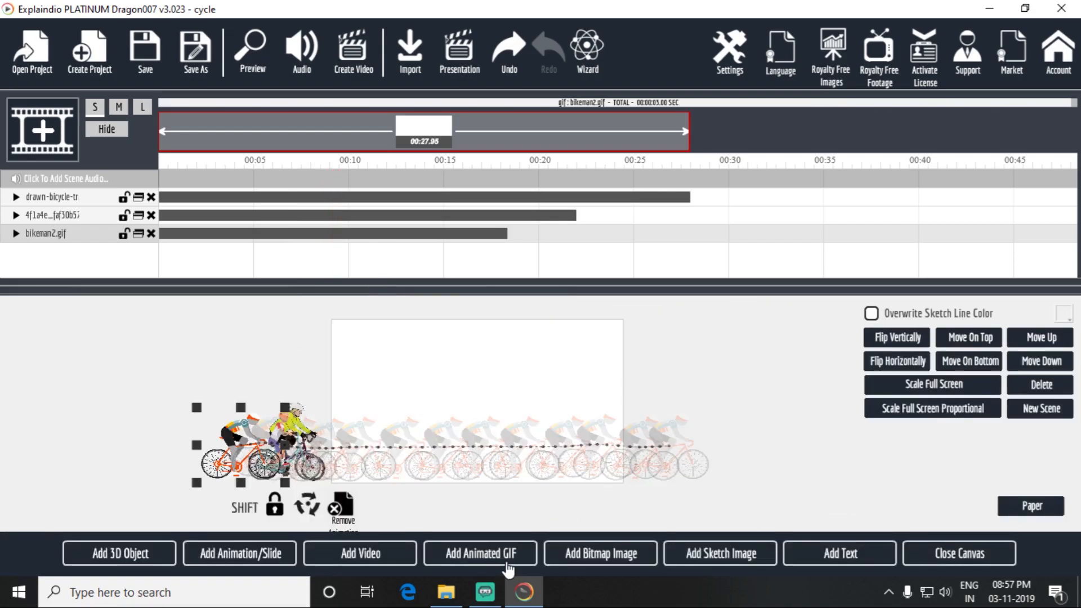
{"action": "left_click", "coordinate": [506, 553]}
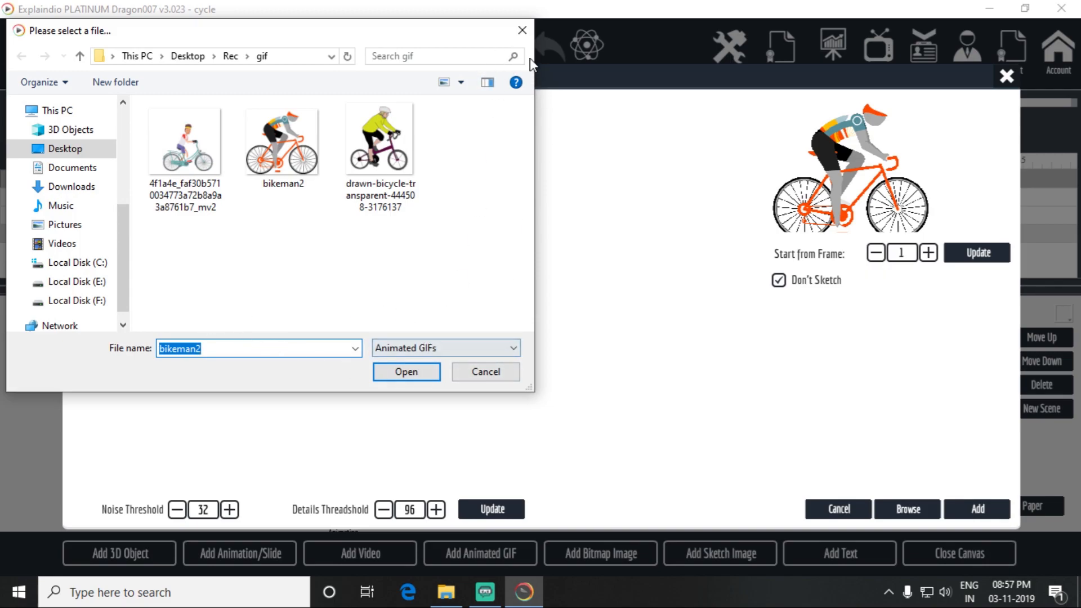
{"action": "left_click", "coordinate": [517, 34]}
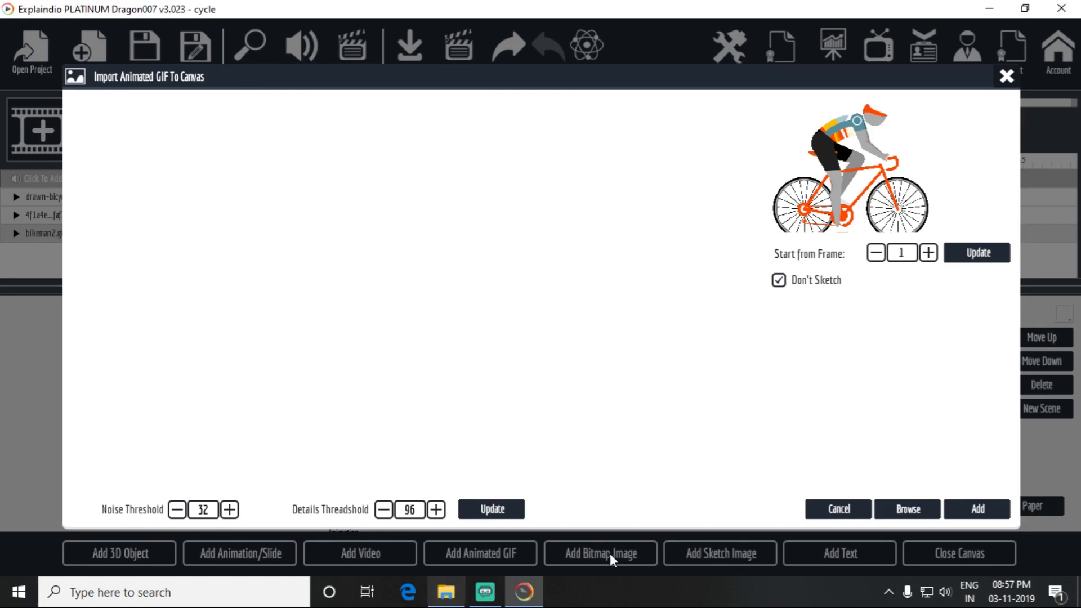
{"action": "left_click", "coordinate": [1005, 78]}
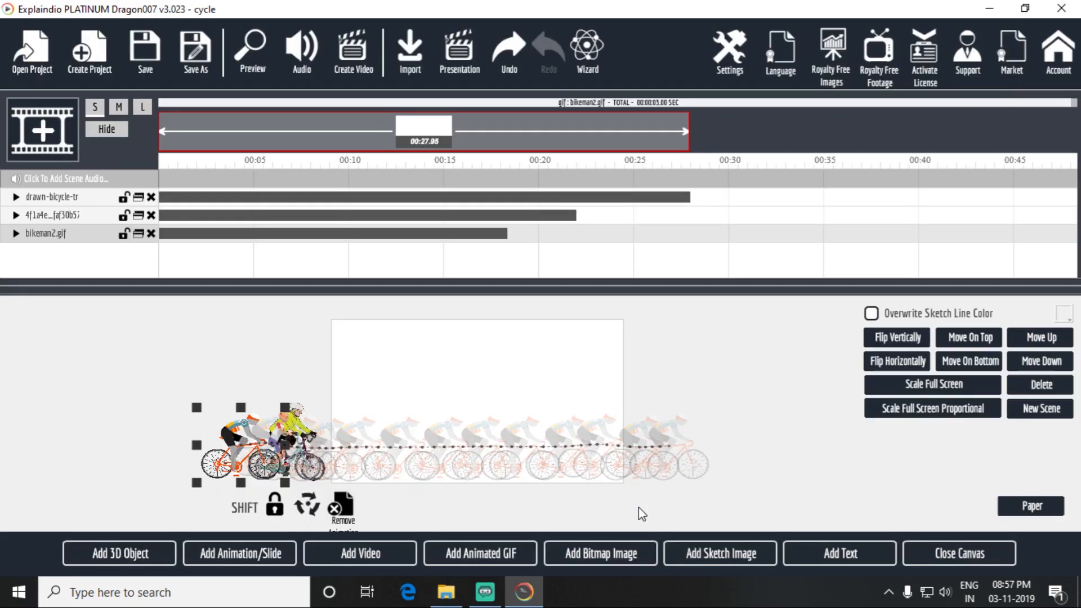
- Add the bitmap image background-scene---maxresdefault from the desktop's Rec\gif folder to the canvas with Don't Sketch enabled
{"action": "left_click", "coordinate": [612, 561]}
{"action": "left_click", "coordinate": [368, 319]}
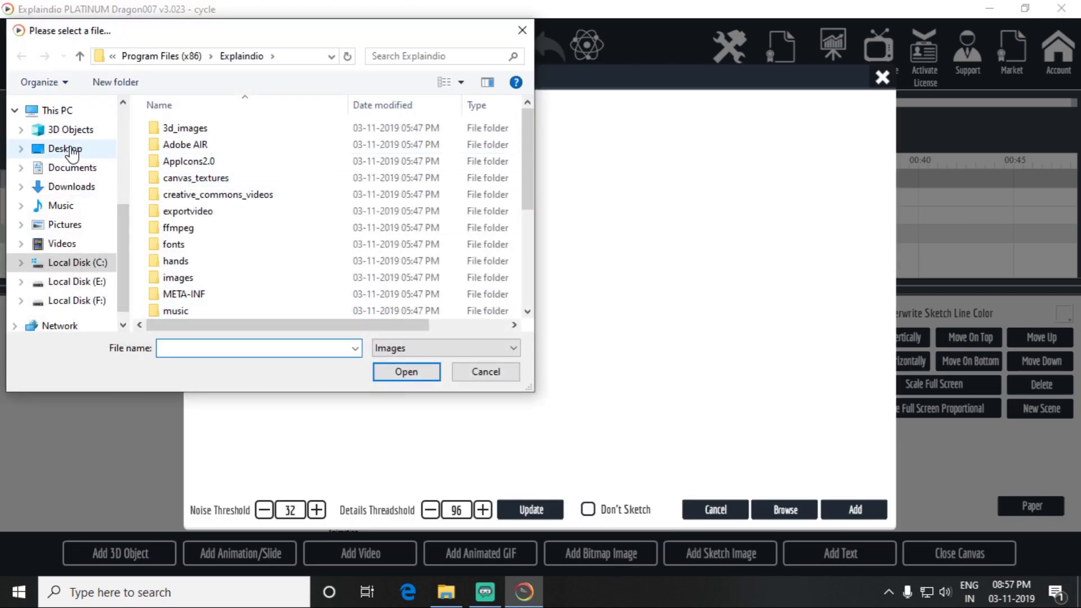
{"action": "left_click", "coordinate": [66, 149]}
{"action": "left_click", "coordinate": [209, 135]}
{"action": "double_click", "coordinate": [208, 130]}
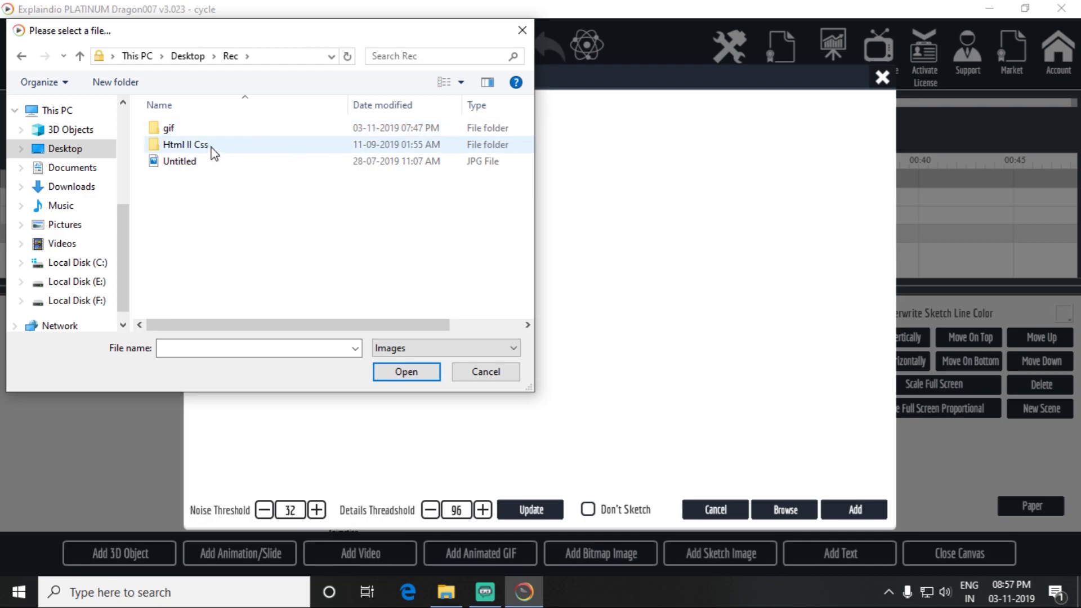
{"action": "double_click", "coordinate": [214, 127]}
{"action": "left_click", "coordinate": [274, 187]}
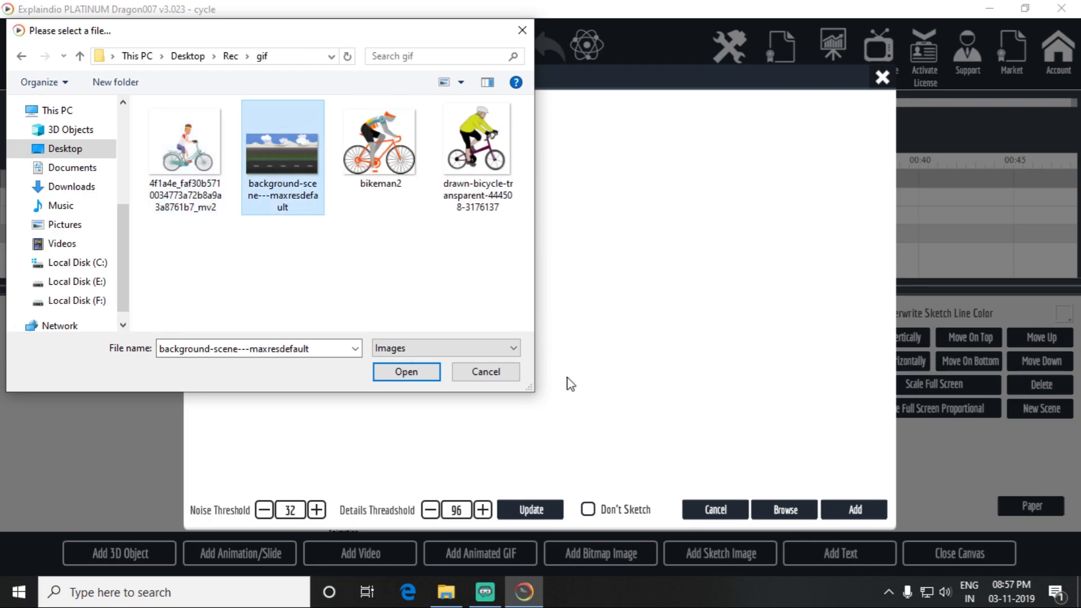
{"action": "left_click", "coordinate": [403, 370]}
{"action": "left_click", "coordinate": [587, 509]}
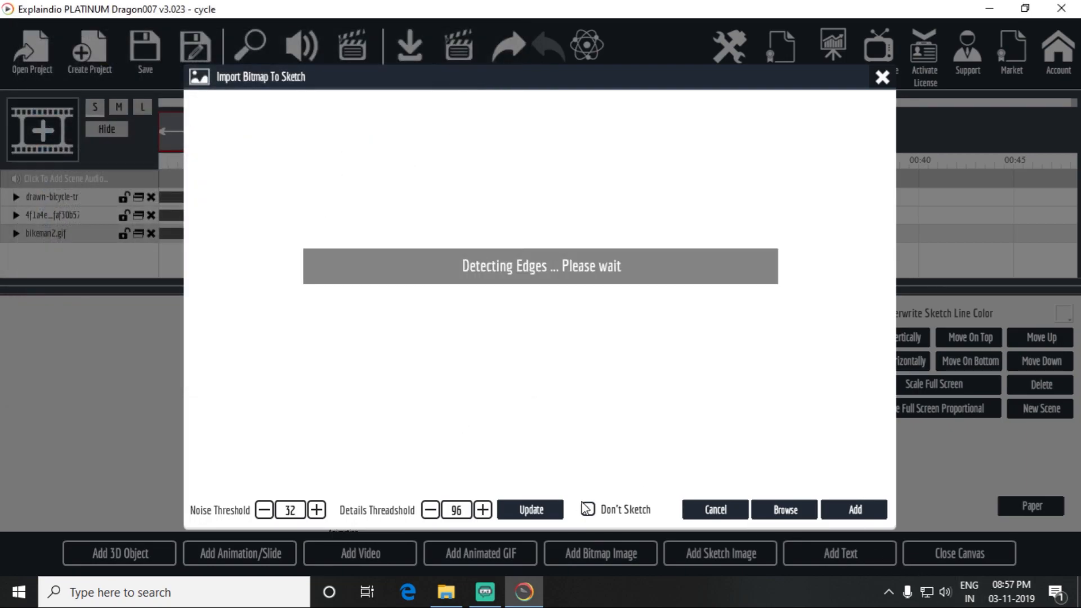
{"action": "left_click", "coordinate": [862, 517]}
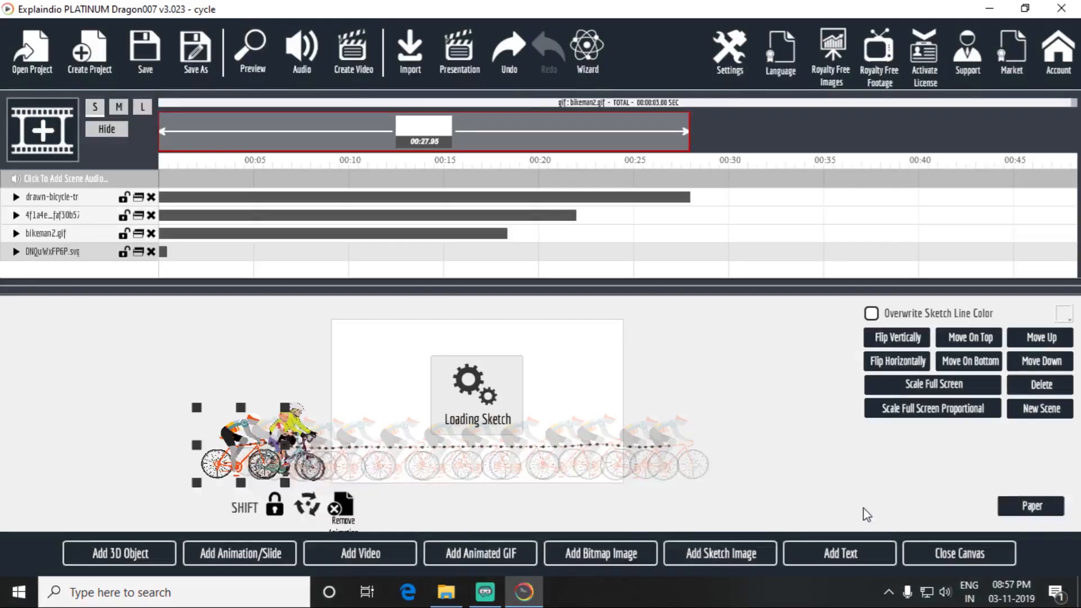
- Enlarge the road background image proportionally and reposition it so it covers the whole canvas
{"action": "left_click_drag", "start_coordinate": [440, 414], "coordinate": [440, 418]}
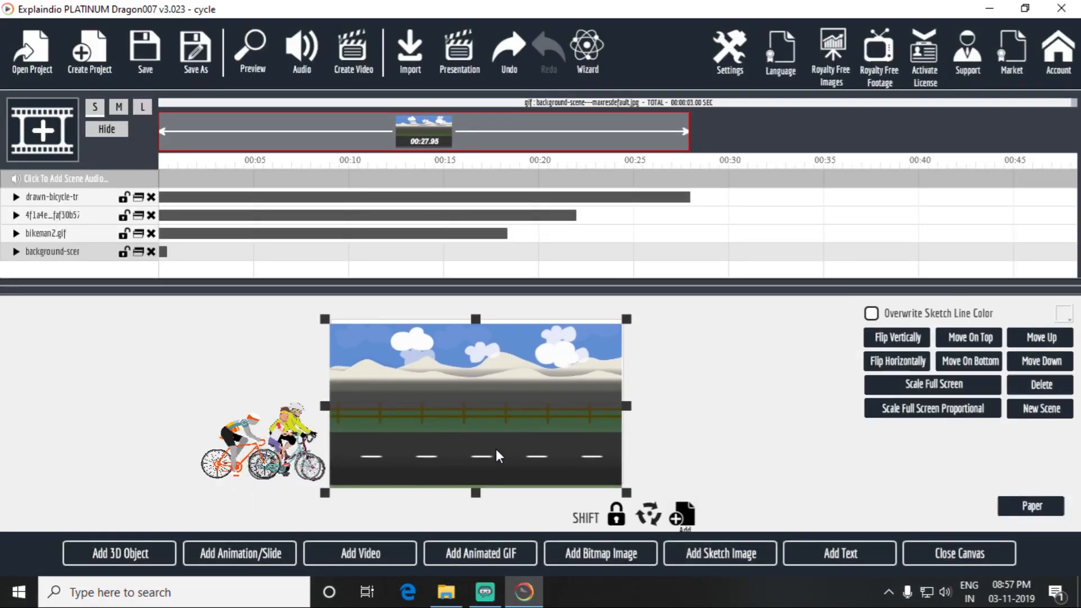
{"action": "left_click", "coordinate": [616, 513]}
{"action": "left_click_drag", "start_coordinate": [627, 318], "coordinate": [653, 311]}
{"action": "left_click_drag", "start_coordinate": [578, 354], "coordinate": [568, 350]}
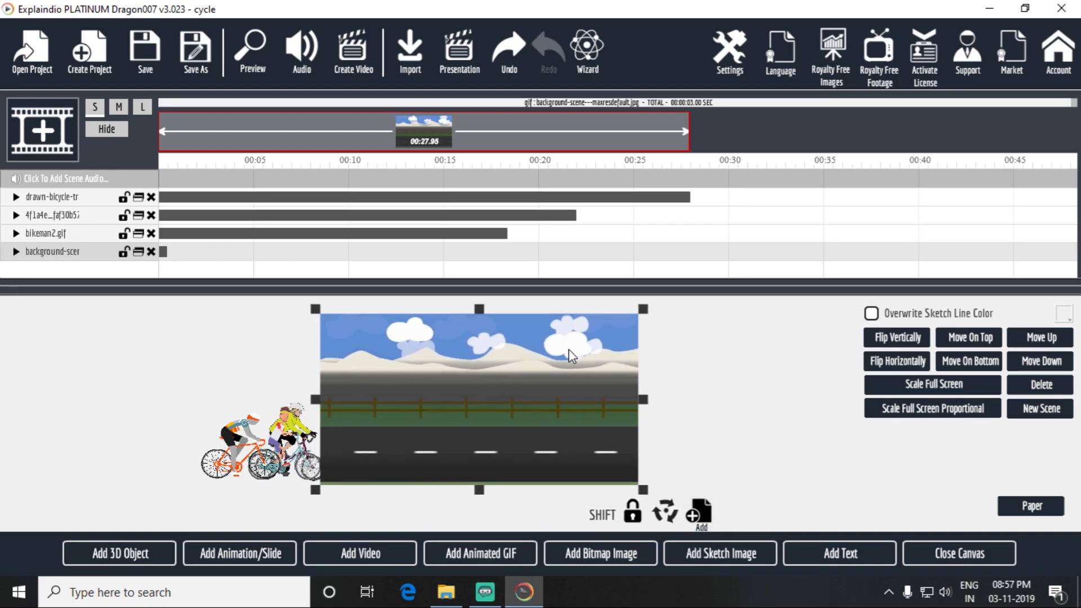
- Lock the three cyclist layers and the background layer, and preview the scene with the road background
{"action": "left_click", "coordinate": [125, 197]}
{"action": "left_click", "coordinate": [125, 215]}
{"action": "left_click", "coordinate": [125, 233]}
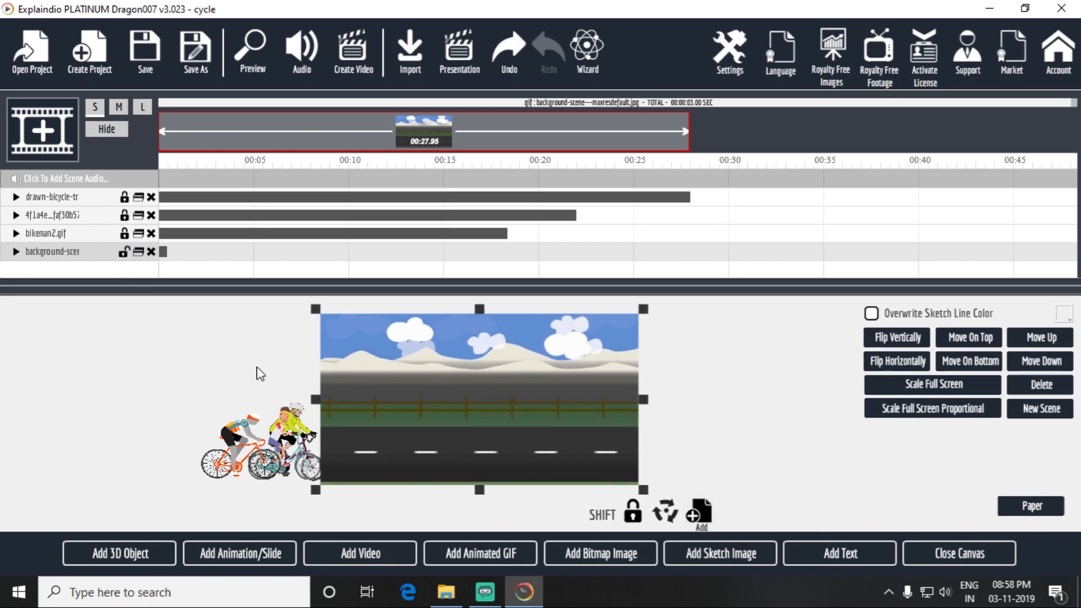
{"action": "left_click", "coordinate": [125, 251]}
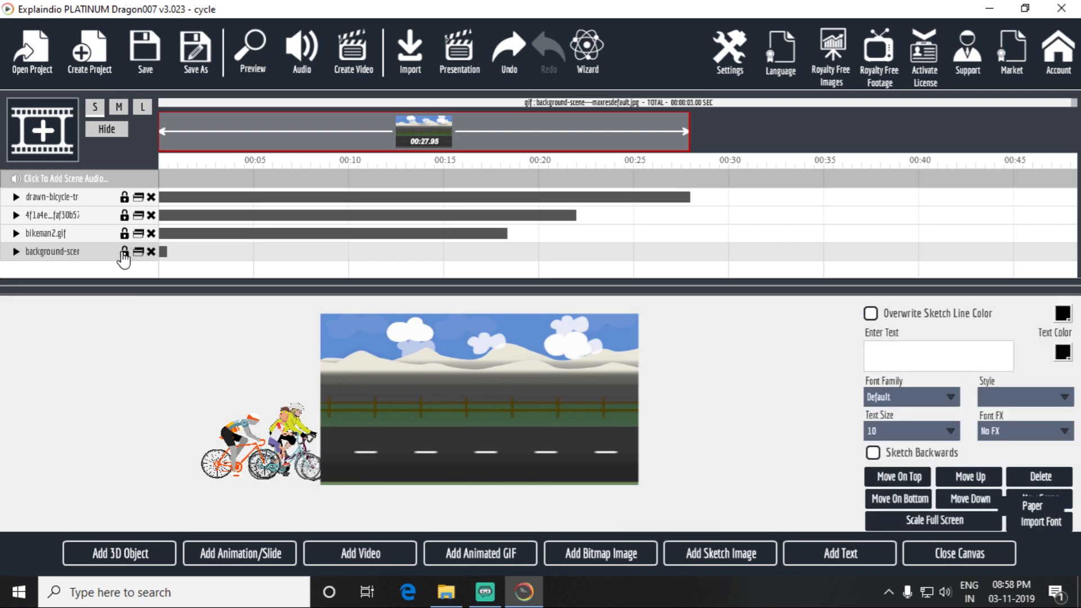
{"action": "left_click", "coordinate": [253, 56]}
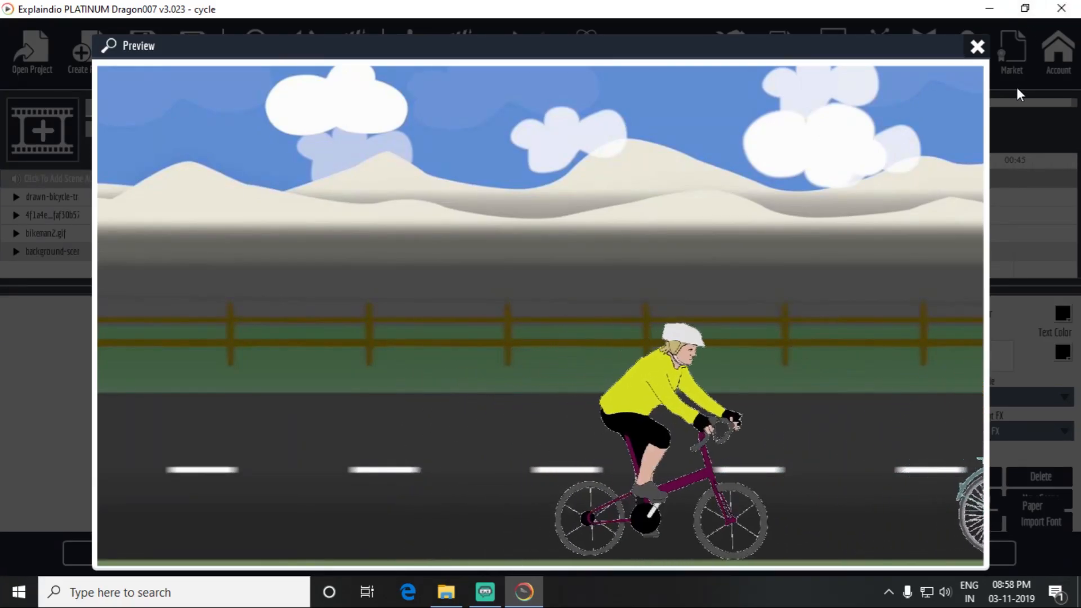
{"action": "left_click", "coordinate": [976, 47]}
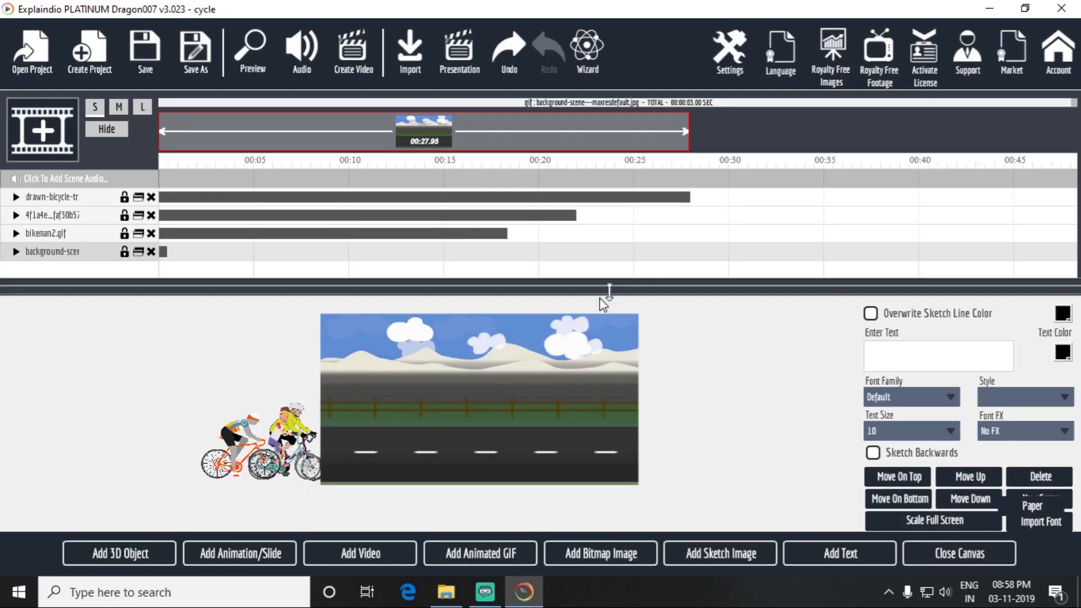